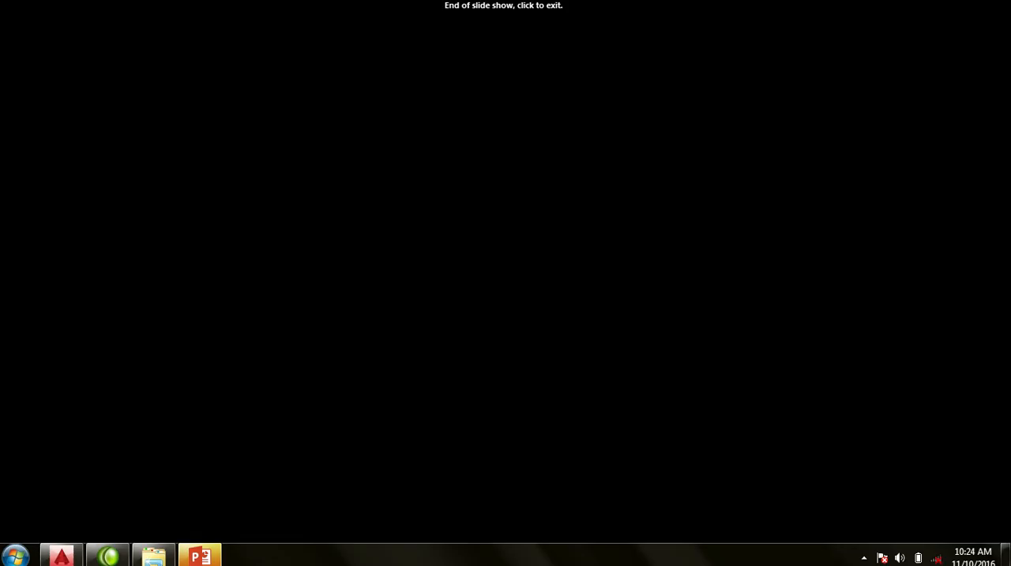
- Exit the finished slide show, switch to AutoCAD and frame the front of the 3D house in the Complete Project 2016 drawing
{"action": "left_click", "coordinate": [202, 558]}
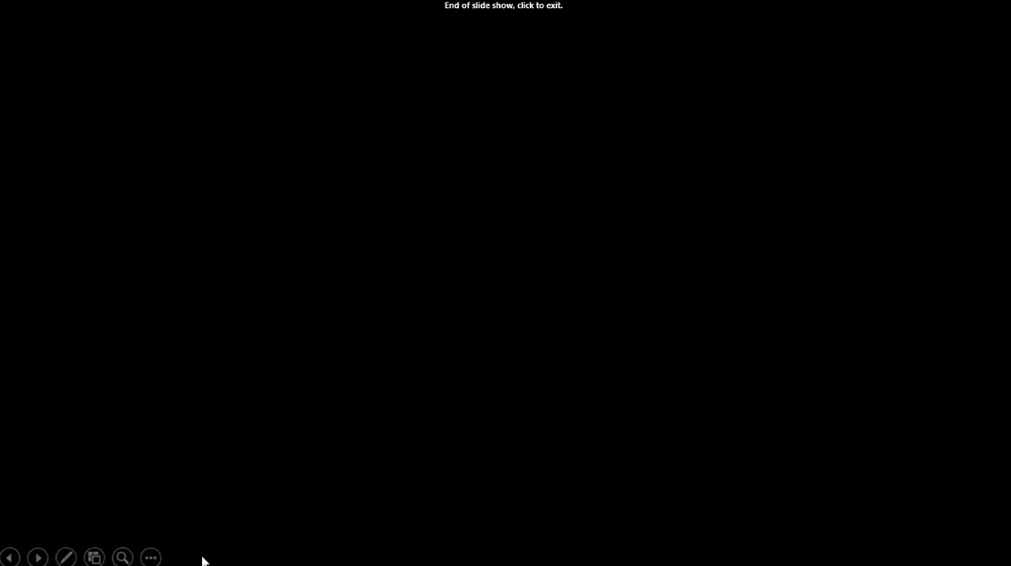
{"action": "left_click", "coordinate": [260, 358]}
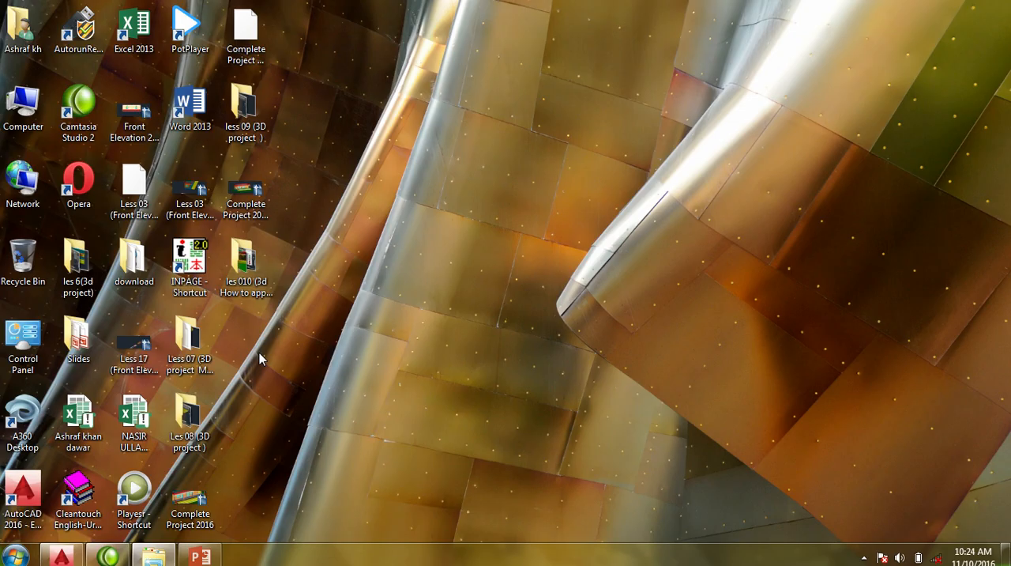
{"action": "left_click", "coordinate": [61, 557]}
{"action": "left_click_drag", "start_coordinate": [399, 339], "coordinate": [393, 361]}
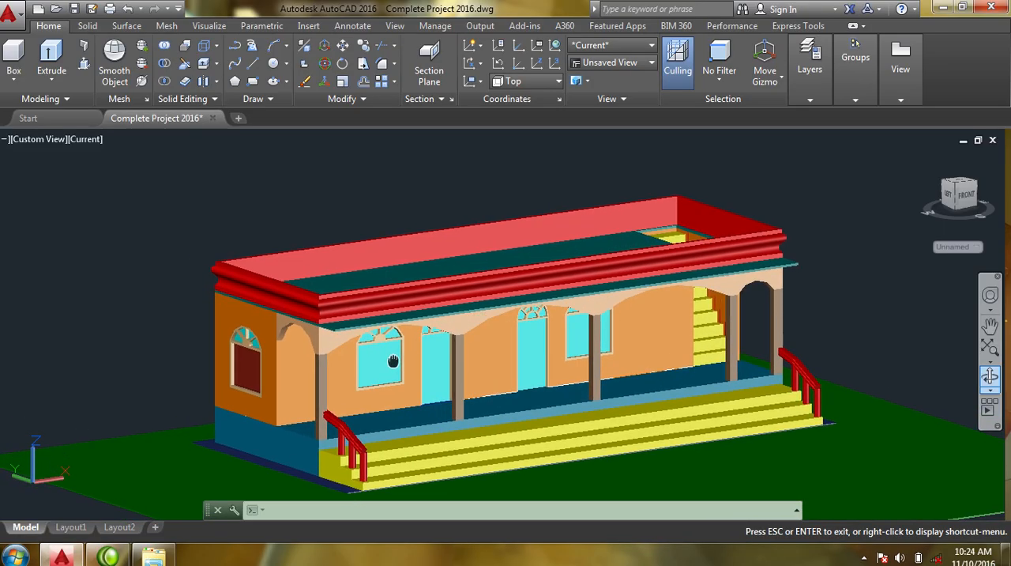
{"action": "scroll", "coordinate": [393, 361], "scroll_direction": "up", "scroll_amount": 3}
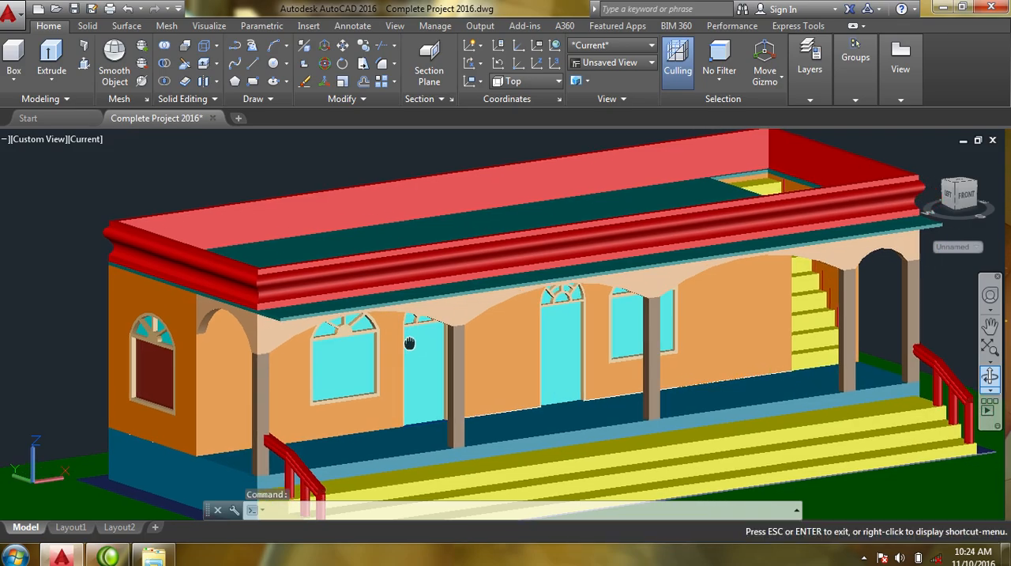
{"action": "left_click_drag", "start_coordinate": [500, 324], "coordinate": [455, 324]}
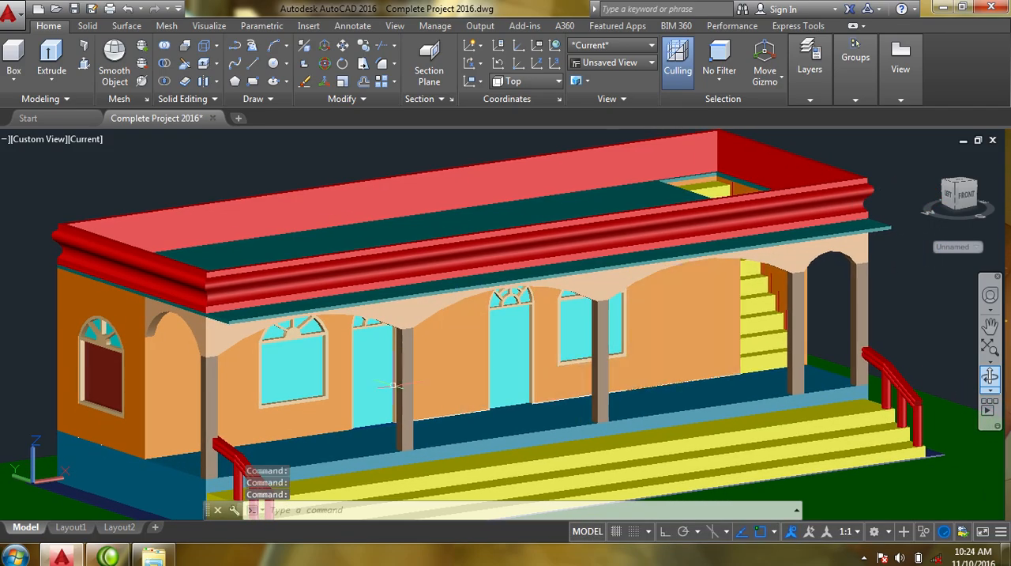
{"action": "middle_click_drag", "start_coordinate": [254, 427], "coordinate": [279, 424]}
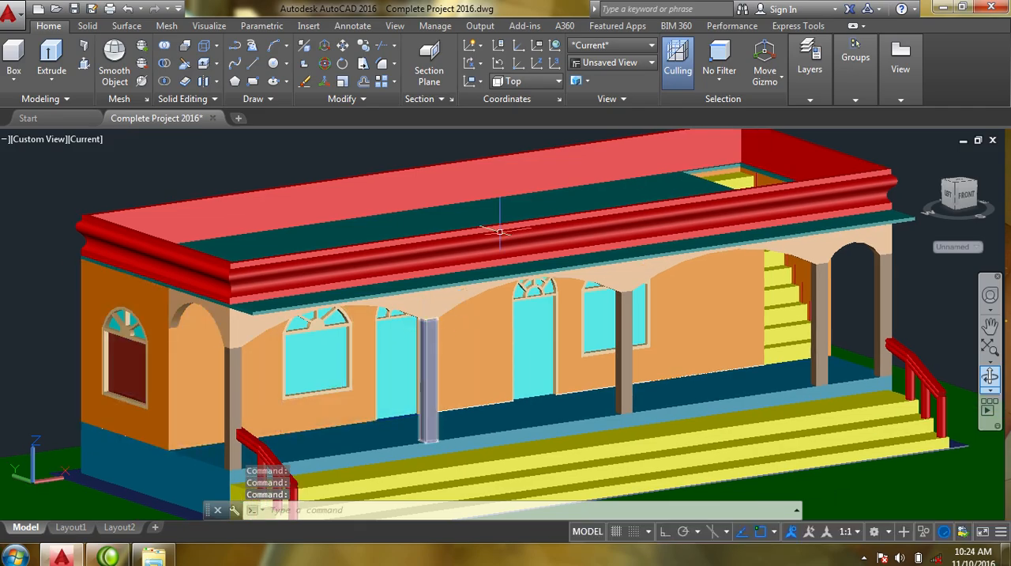
- Open the Materials Browser and float it as a narrower palette over the edge of the drawing
{"action": "left_click", "coordinate": [210, 30]}
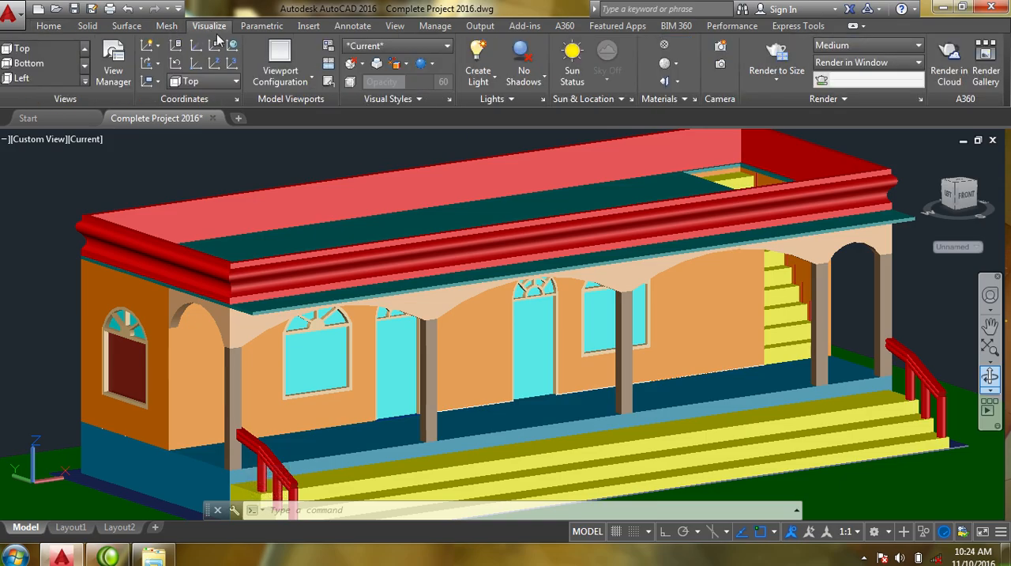
{"action": "left_click", "coordinate": [675, 64]}
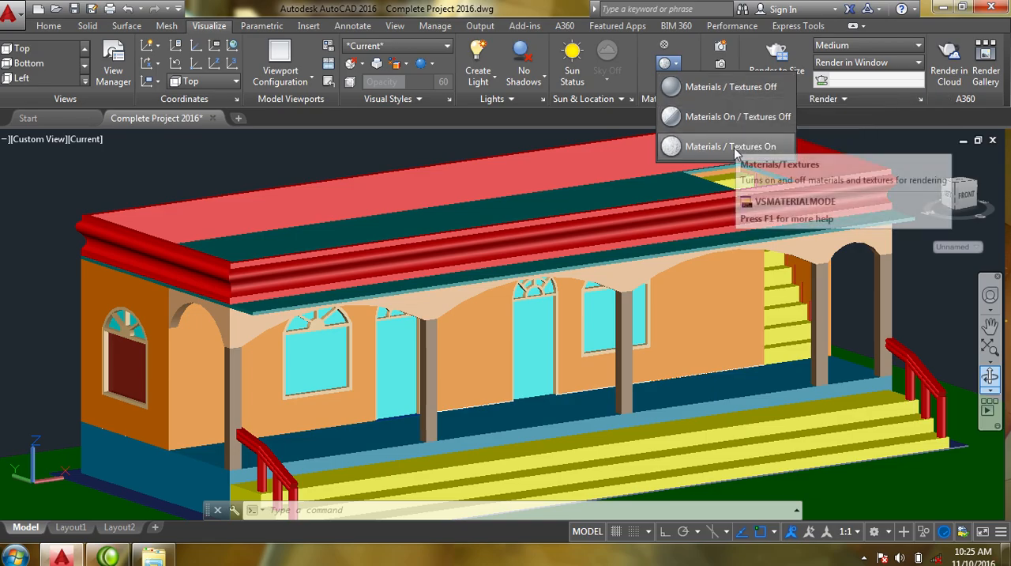
{"action": "left_click", "coordinate": [698, 55]}
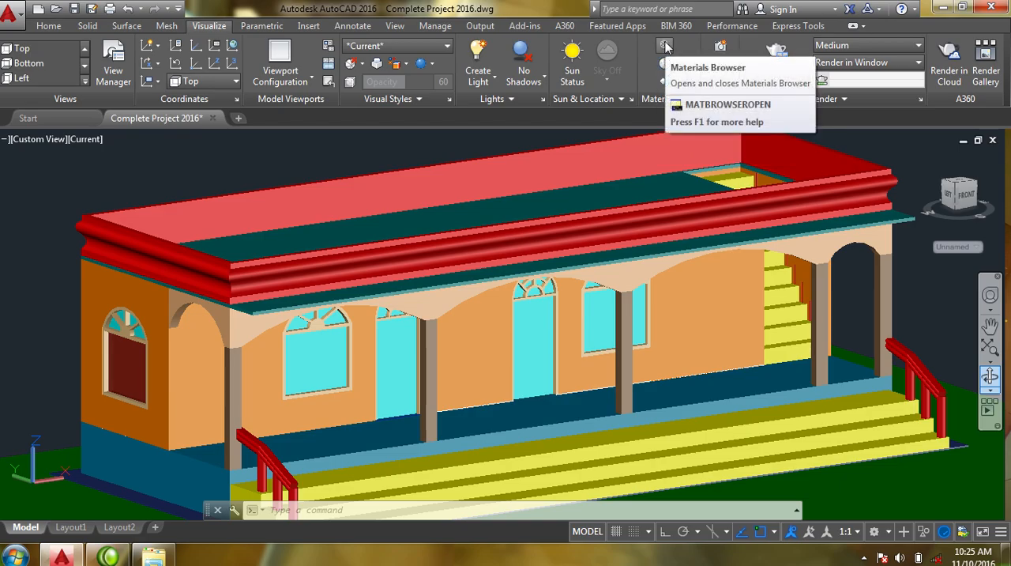
{"action": "left_click", "coordinate": [666, 46]}
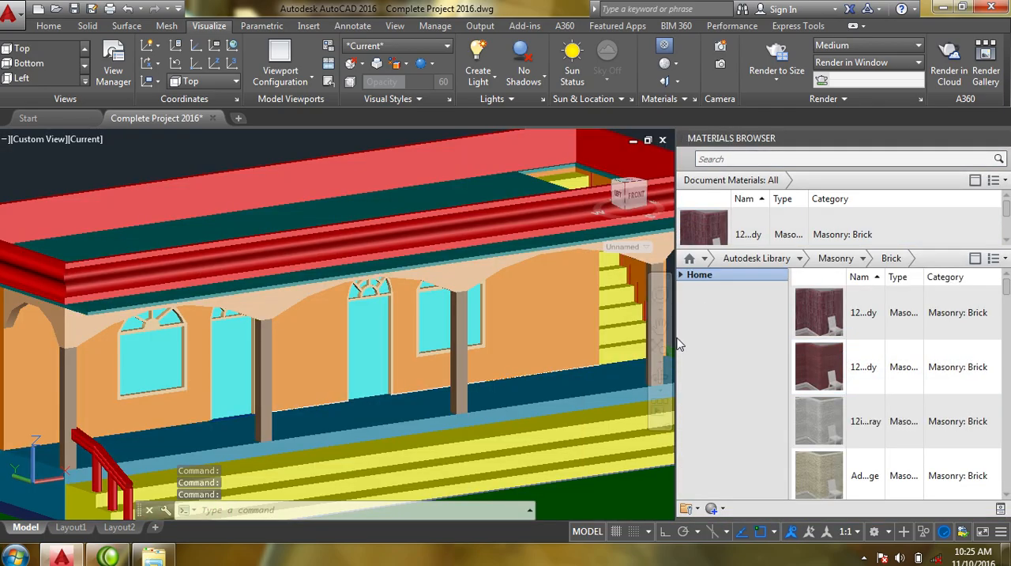
{"action": "left_click_drag", "start_coordinate": [678, 343], "coordinate": [771, 340]}
{"action": "left_click_drag", "start_coordinate": [826, 140], "coordinate": [810, 105]}
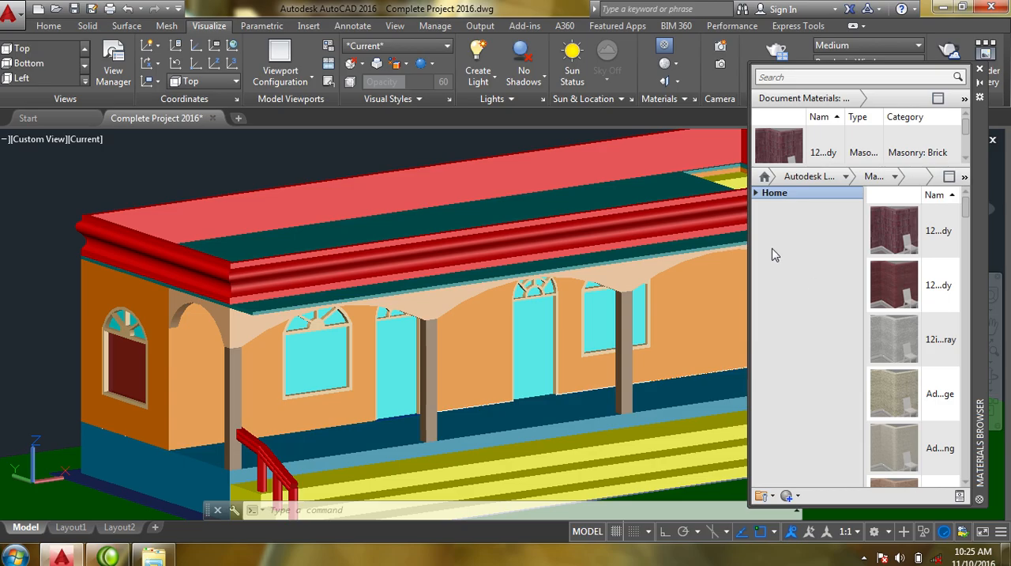
- Try applying the first brick document material to the building, and expand the Autodesk Library's material categories
{"action": "left_click_drag", "start_coordinate": [778, 146], "coordinate": [567, 361]}
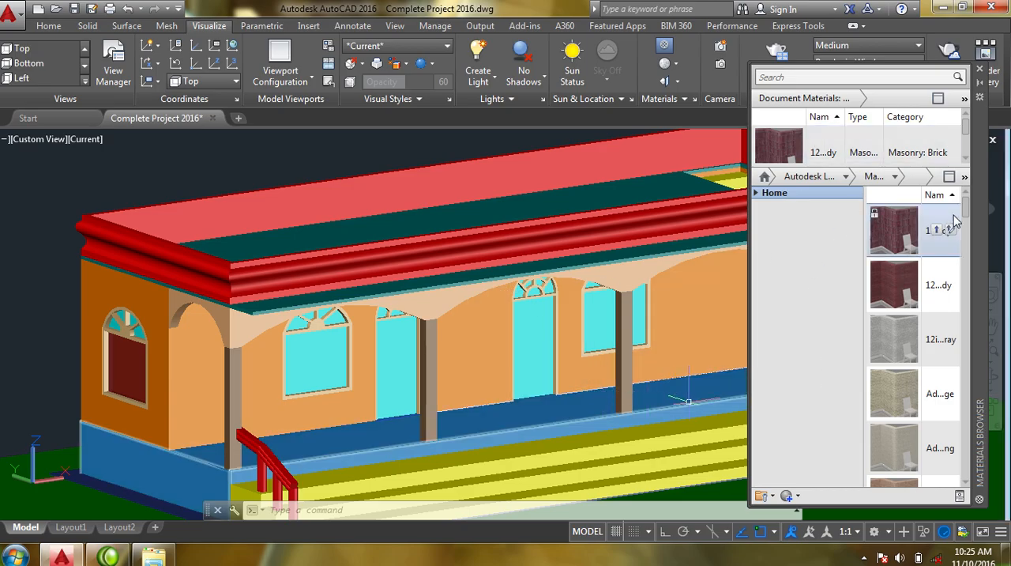
{"action": "left_click", "coordinate": [757, 193]}
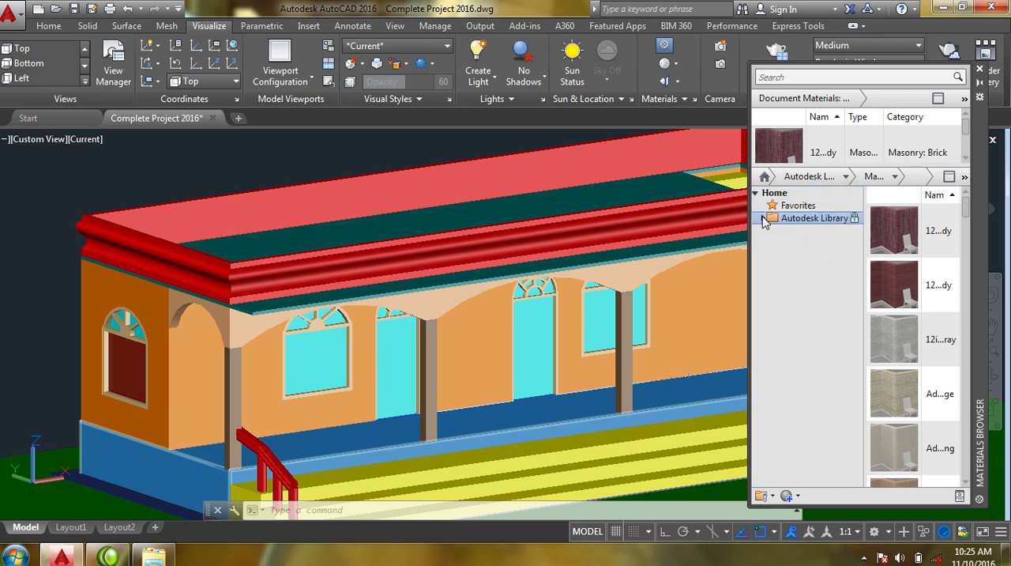
{"action": "left_click", "coordinate": [763, 218]}
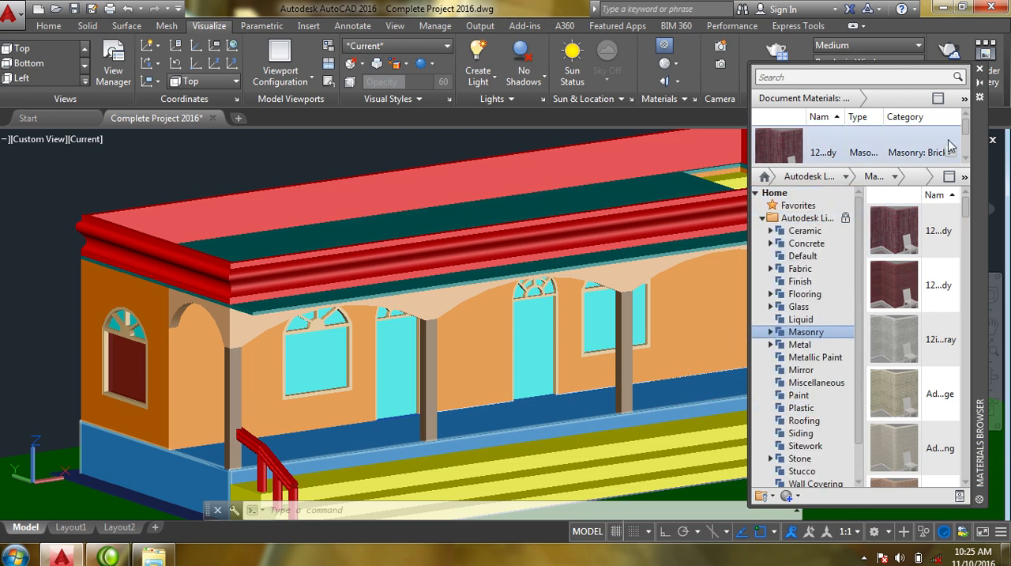
- Examine the document materials and library categories such as Mirror, Finish, Concrete, Stone, Roofing, Paint and Plastic
{"action": "left_click_drag", "start_coordinate": [964, 131], "coordinate": [953, 152]}
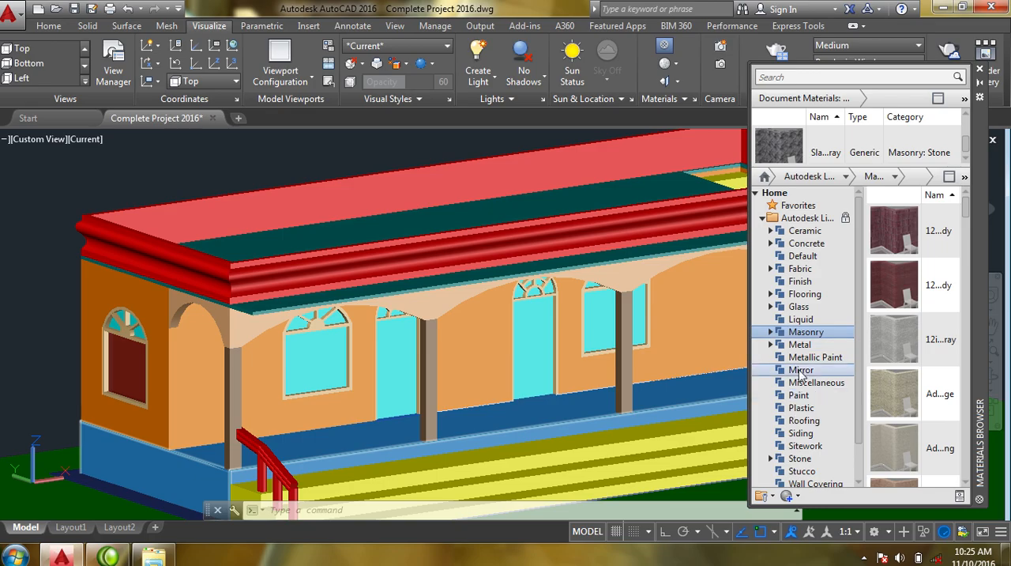
{"action": "left_click", "coordinate": [830, 369]}
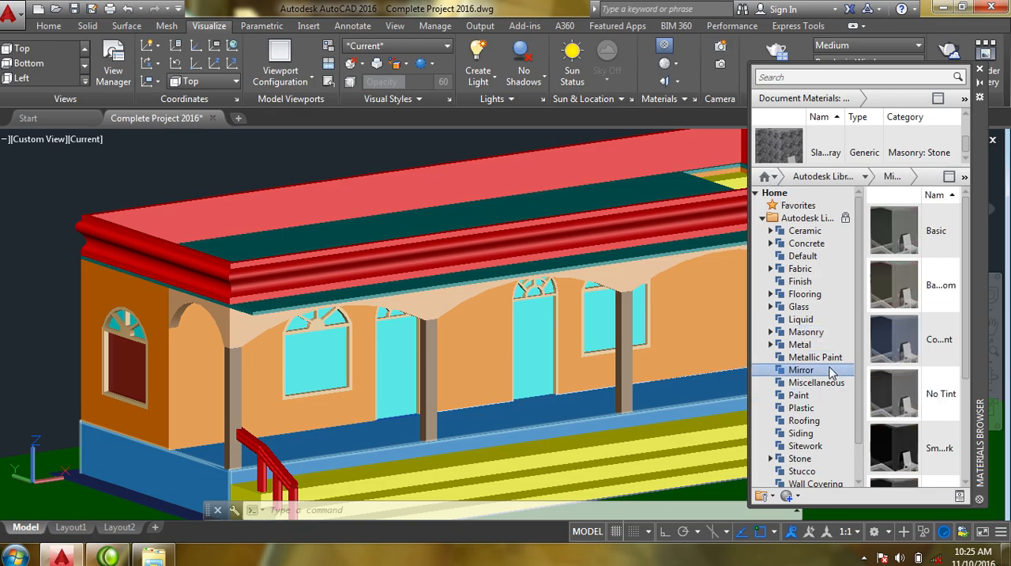
{"action": "left_click", "coordinate": [806, 269]}
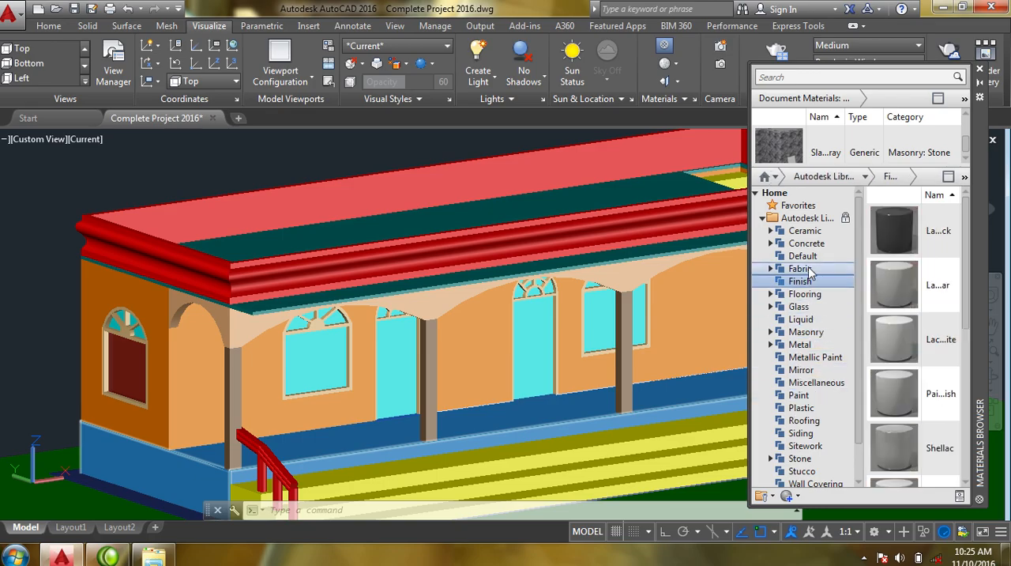
{"action": "left_click", "coordinate": [806, 256]}
{"action": "left_click", "coordinate": [805, 244]}
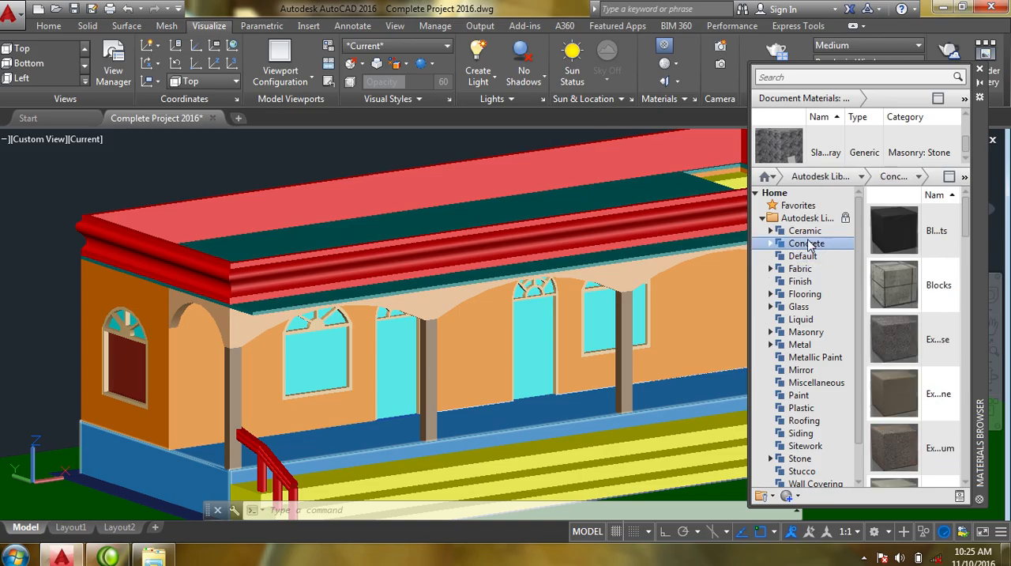
{"action": "left_click", "coordinate": [799, 459]}
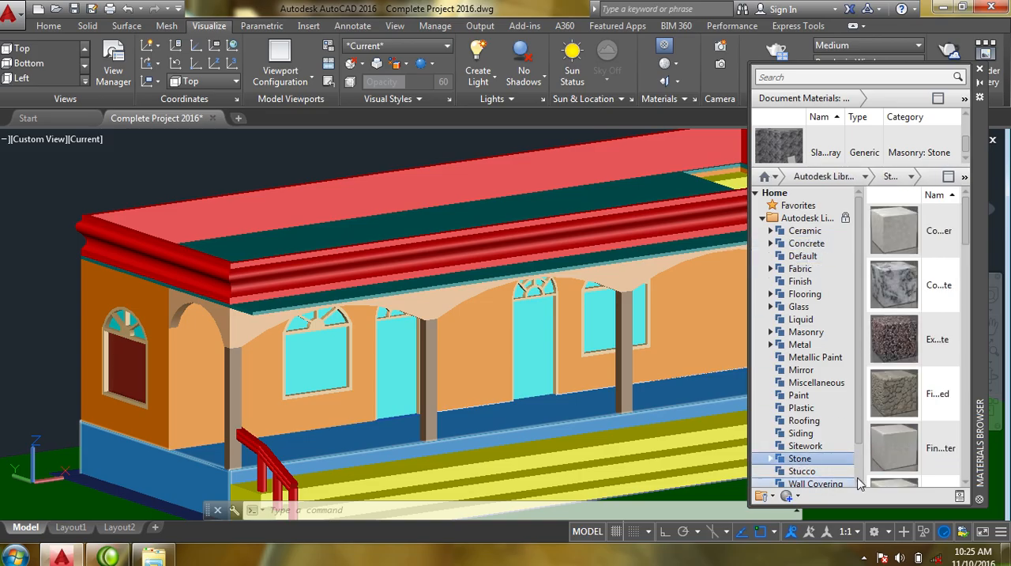
{"action": "left_click", "coordinate": [851, 423]}
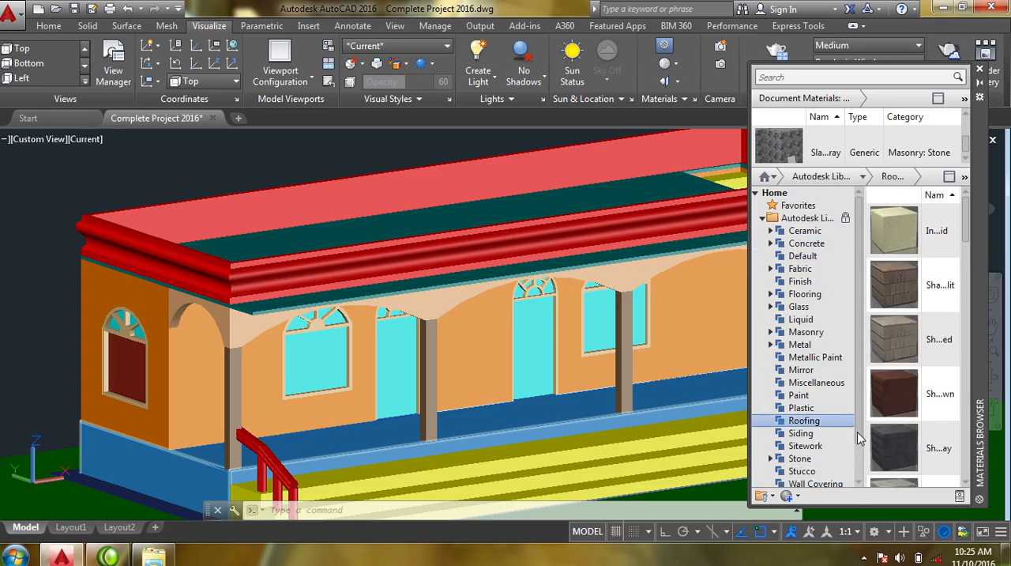
{"action": "left_click", "coordinate": [802, 397]}
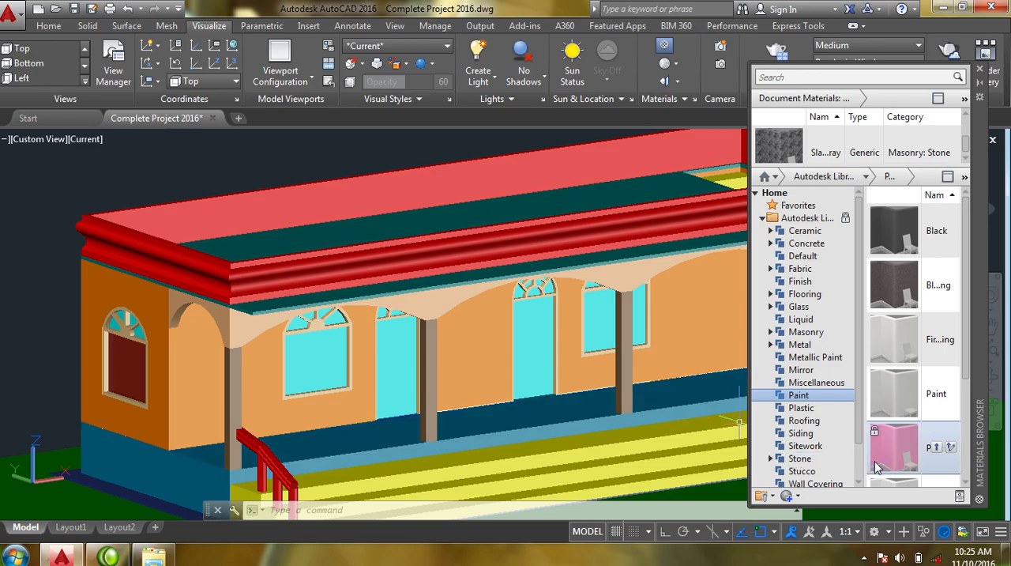
{"action": "left_click_drag", "start_coordinate": [863, 430], "coordinate": [857, 466]}
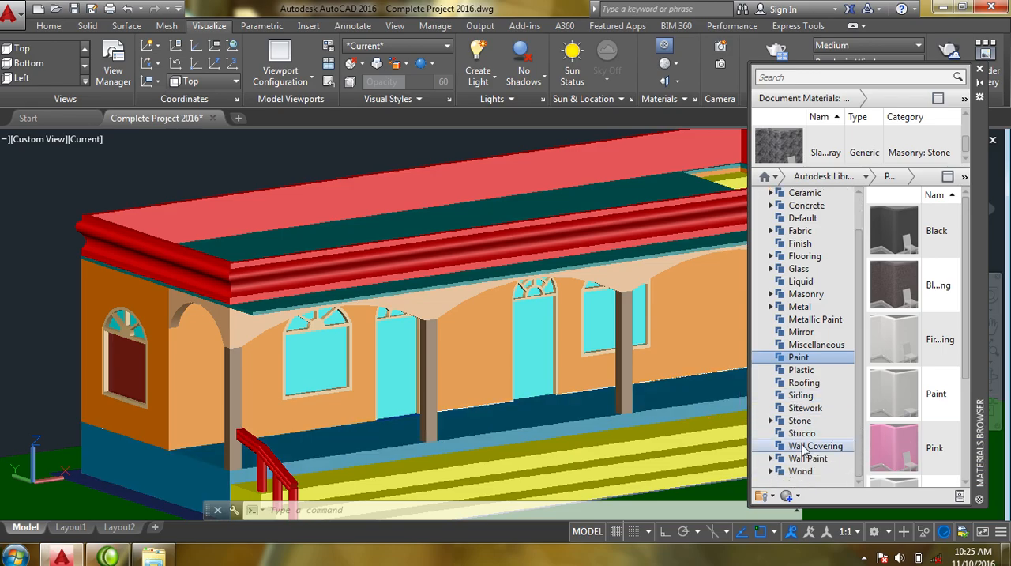
{"action": "left_click", "coordinate": [814, 371]}
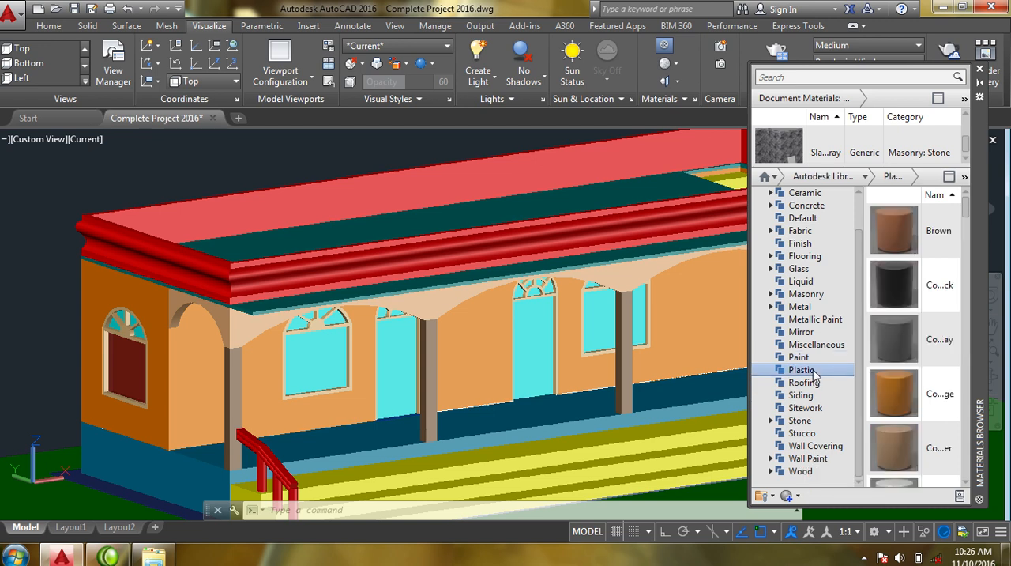
- Look through the Roofing materials and try applying the brown tile material to the side of the building's plinth
{"action": "left_click", "coordinate": [820, 384]}
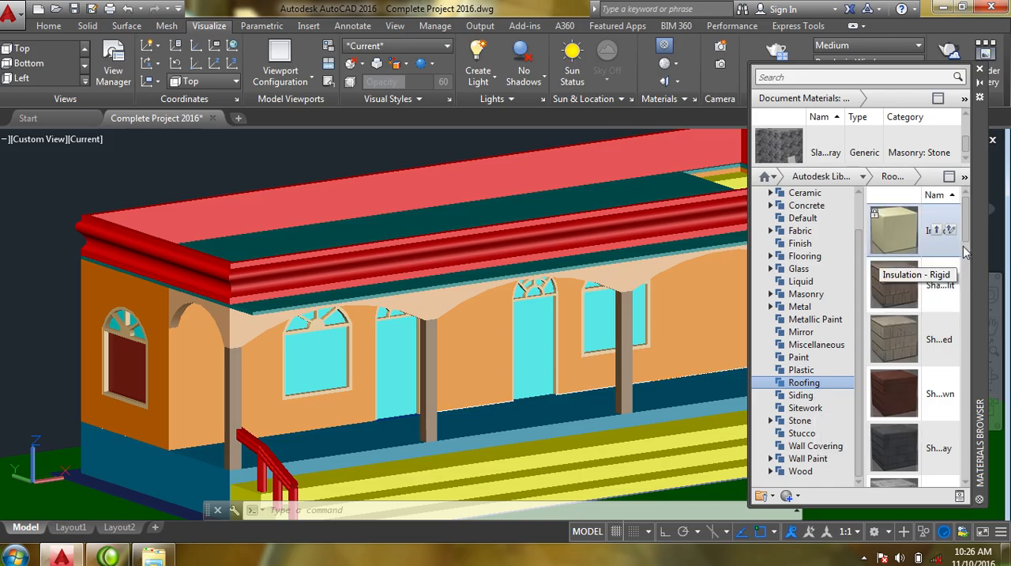
{"action": "left_click_drag", "start_coordinate": [965, 224], "coordinate": [970, 272]}
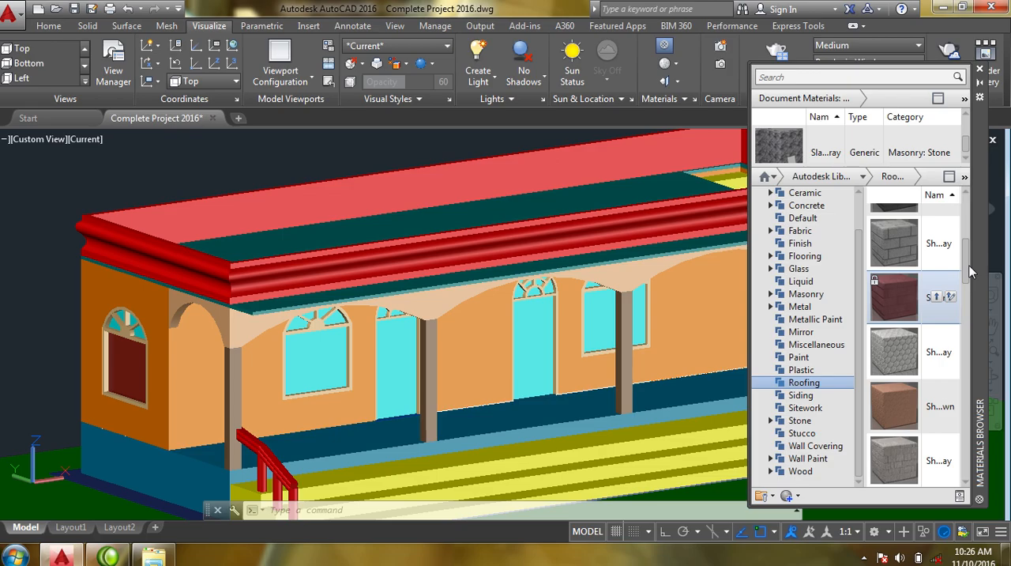
{"action": "left_click_drag", "start_coordinate": [970, 281], "coordinate": [948, 389]}
{"action": "scroll", "coordinate": [948, 389], "scroll_direction": "down", "scroll_amount": 1}
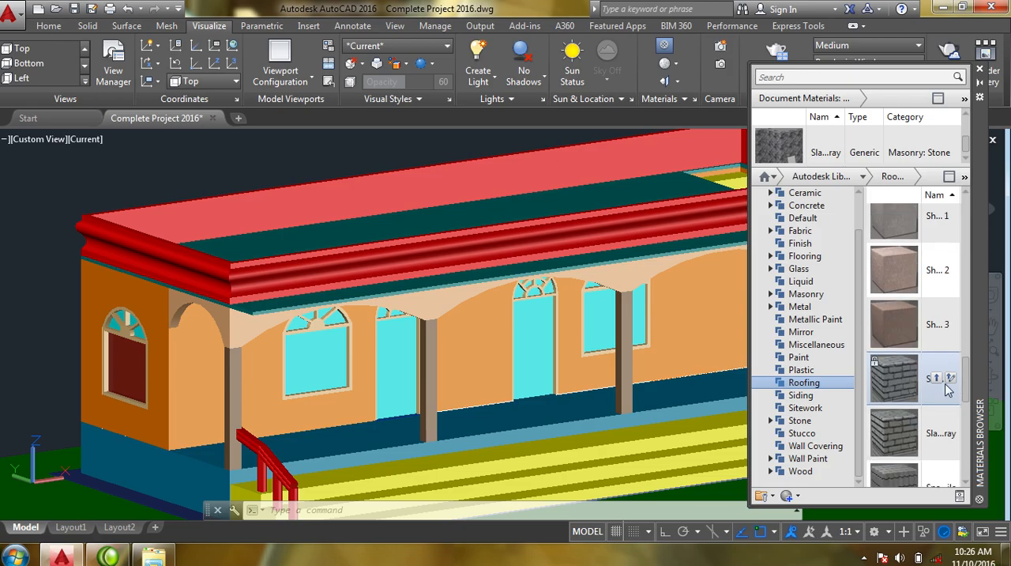
{"action": "scroll", "coordinate": [948, 388], "scroll_direction": "down", "scroll_amount": 8}
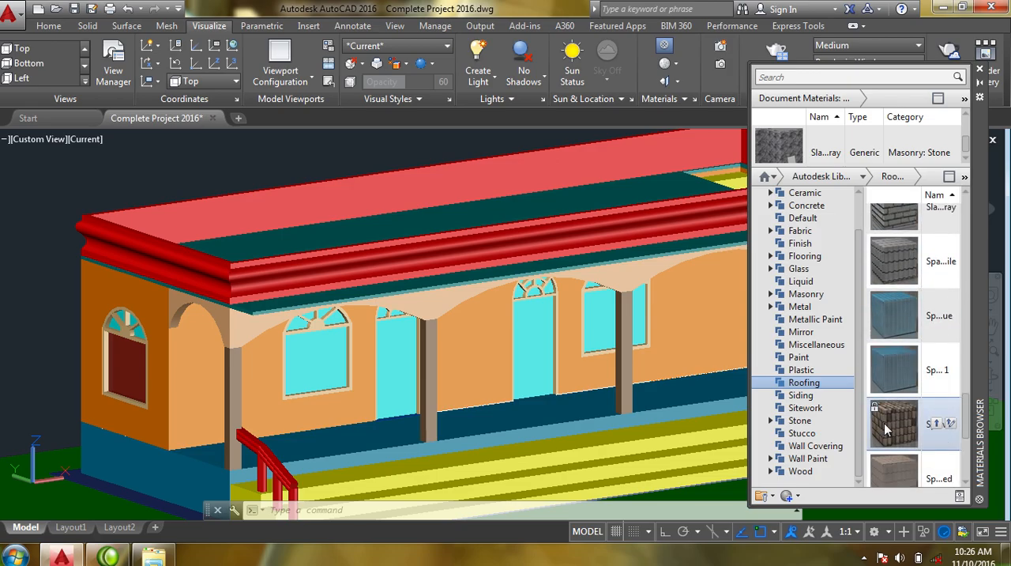
{"action": "left_click_drag", "start_coordinate": [887, 427], "coordinate": [142, 462]}
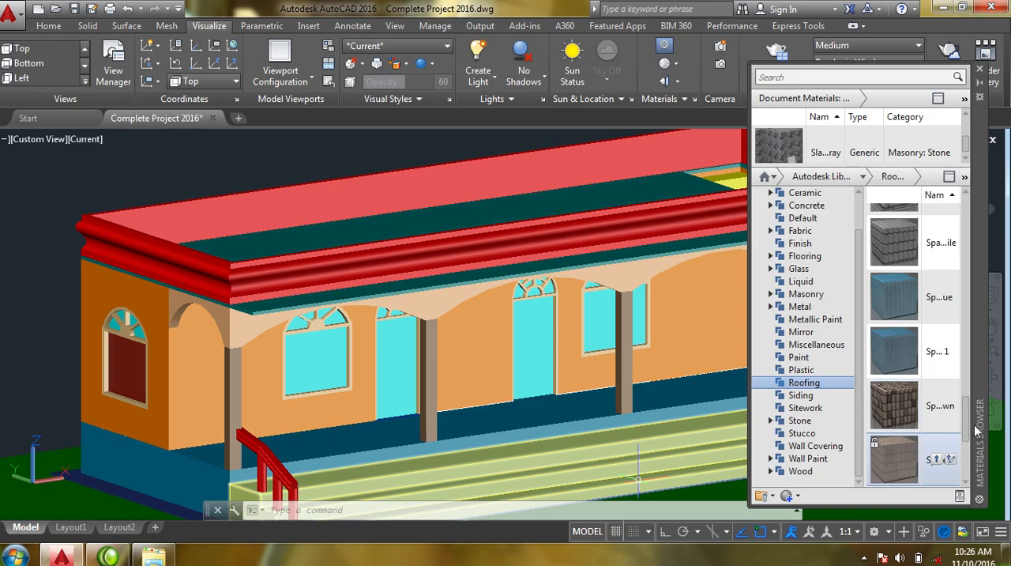
- Add the red roofing tile material ending in 3 to the document and apply it to the porch floor
{"action": "left_click_drag", "start_coordinate": [970, 424], "coordinate": [970, 452]}
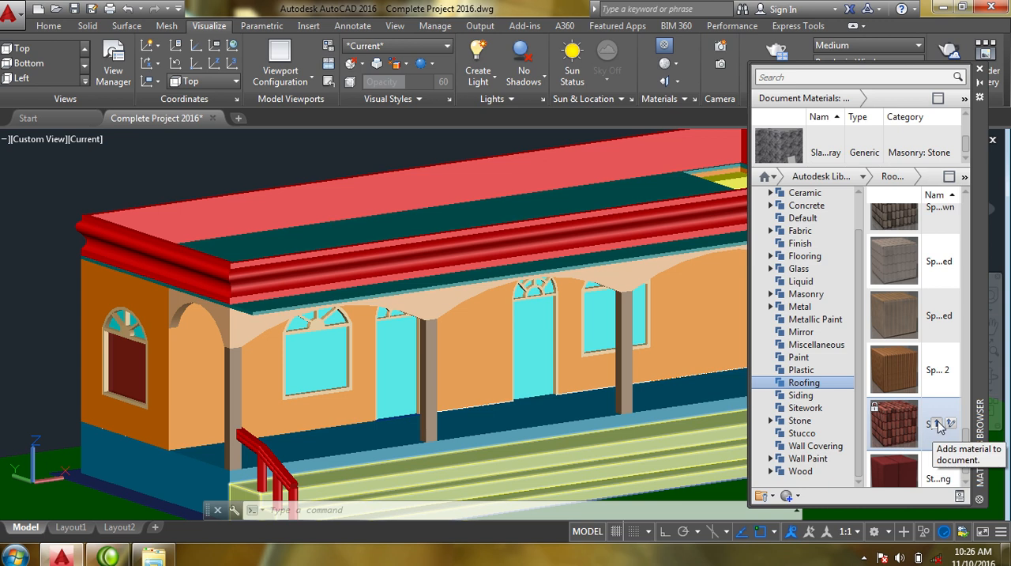
{"action": "left_click", "coordinate": [937, 425]}
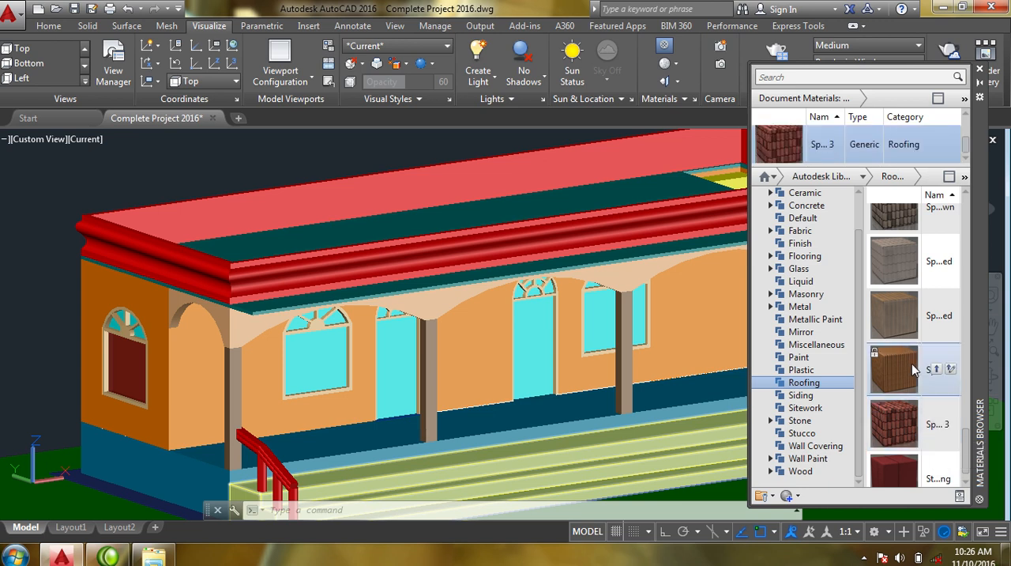
{"action": "left_click_drag", "start_coordinate": [796, 146], "coordinate": [539, 395]}
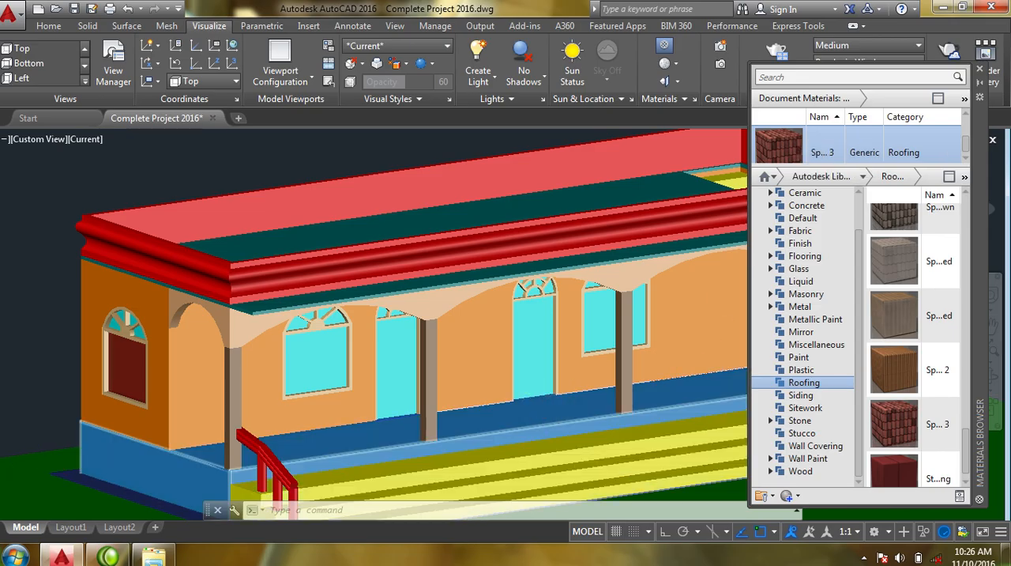
- Add the Small Uneven Rectanguler Stones - Brown material from the library's Stone category to the document materials
{"action": "scroll", "coordinate": [539, 397], "scroll_direction": "up", "scroll_amount": 3}
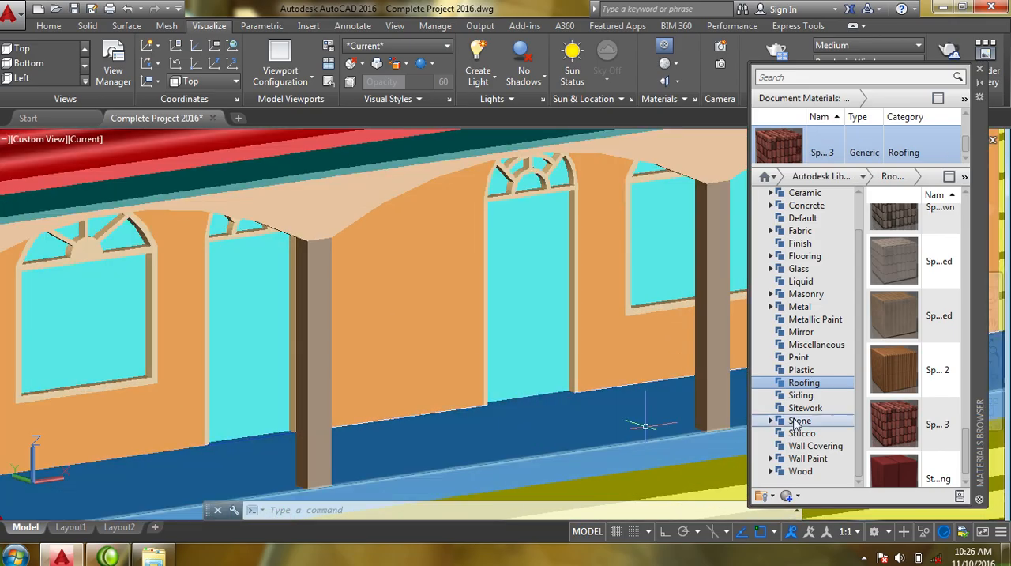
{"action": "scroll", "coordinate": [934, 450], "scroll_direction": "down", "scroll_amount": 1}
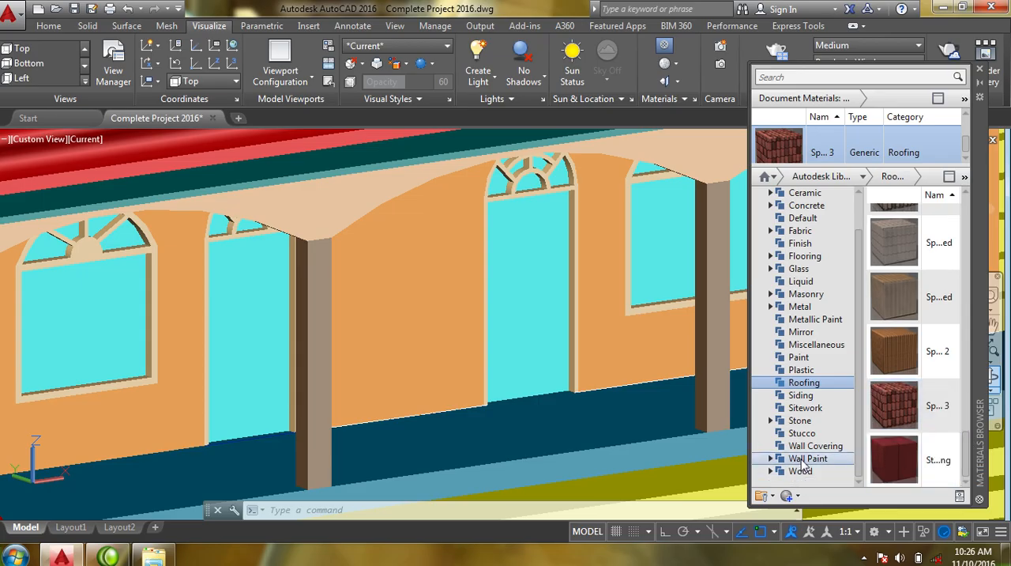
{"action": "left_click", "coordinate": [800, 425]}
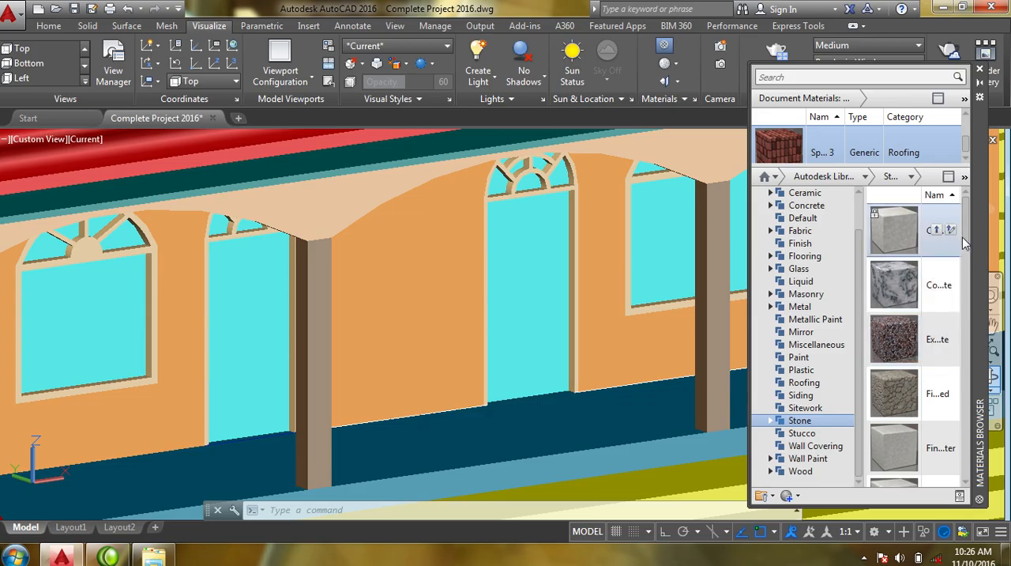
{"action": "left_click_drag", "start_coordinate": [970, 235], "coordinate": [963, 332]}
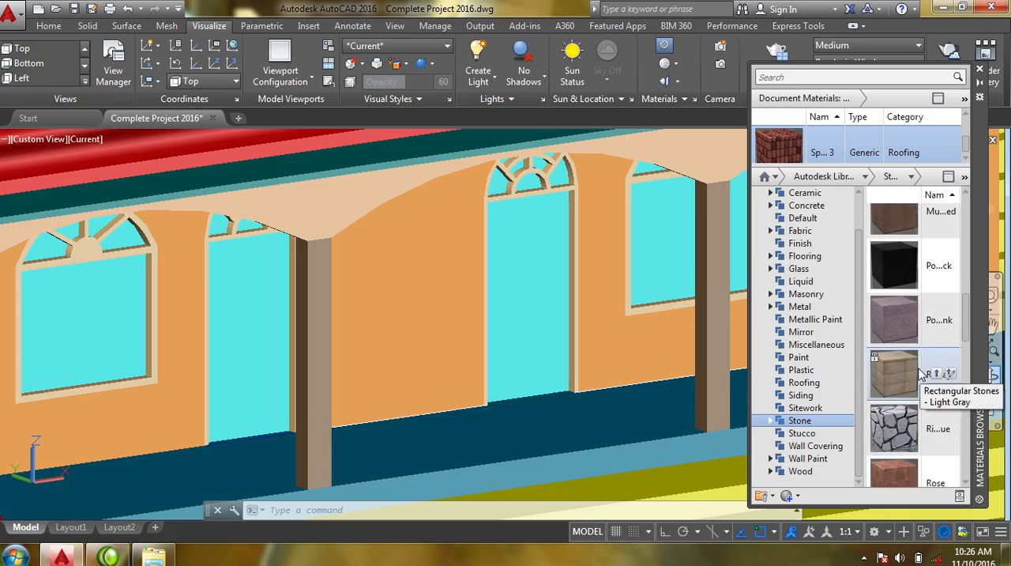
{"action": "left_click_drag", "start_coordinate": [965, 321], "coordinate": [962, 403]}
{"action": "mouse_move", "coordinate": [898, 387]}
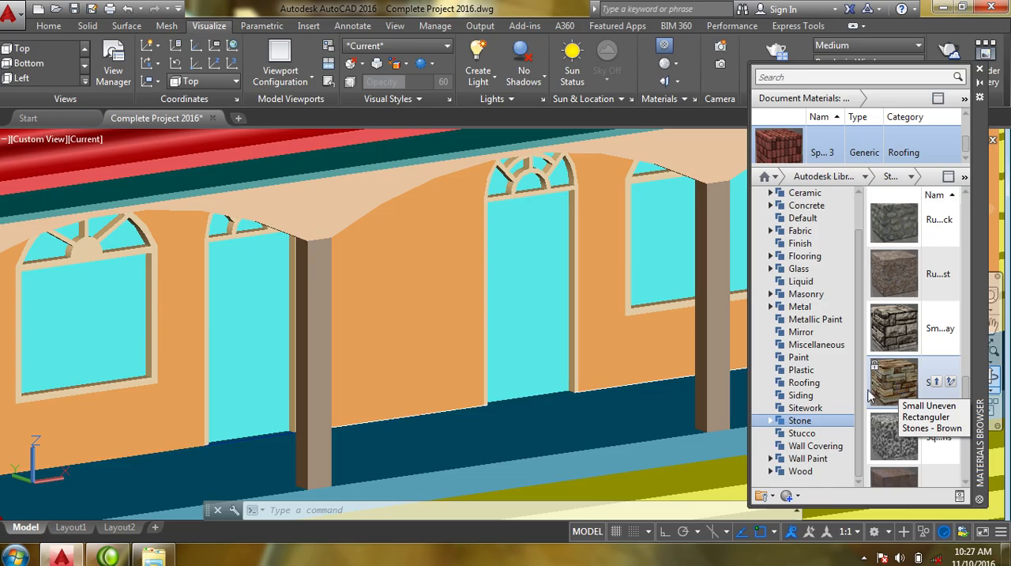
{"action": "left_click", "coordinate": [936, 382]}
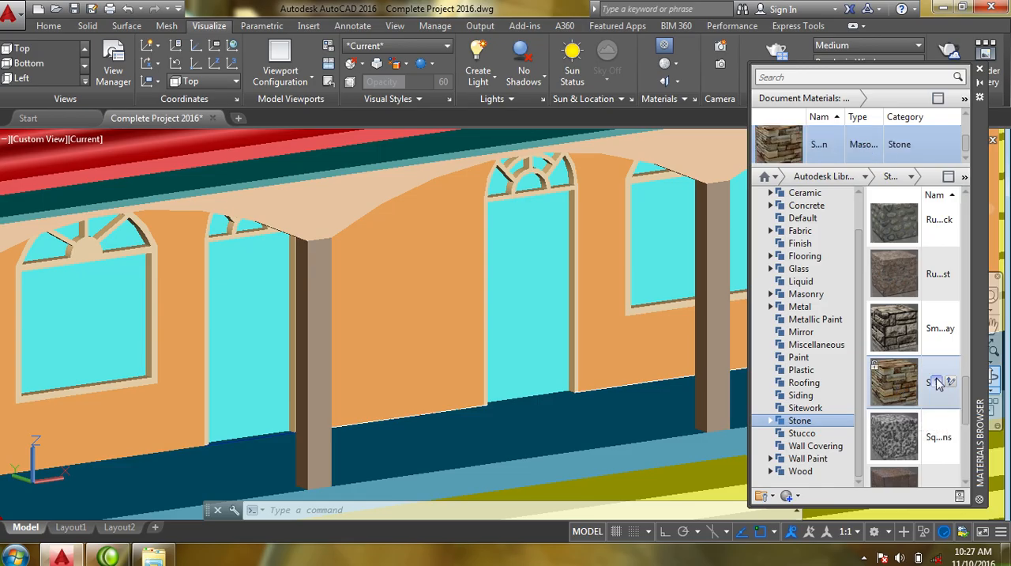
{"action": "middle_click_drag", "start_coordinate": [645, 467], "coordinate": [639, 465]}
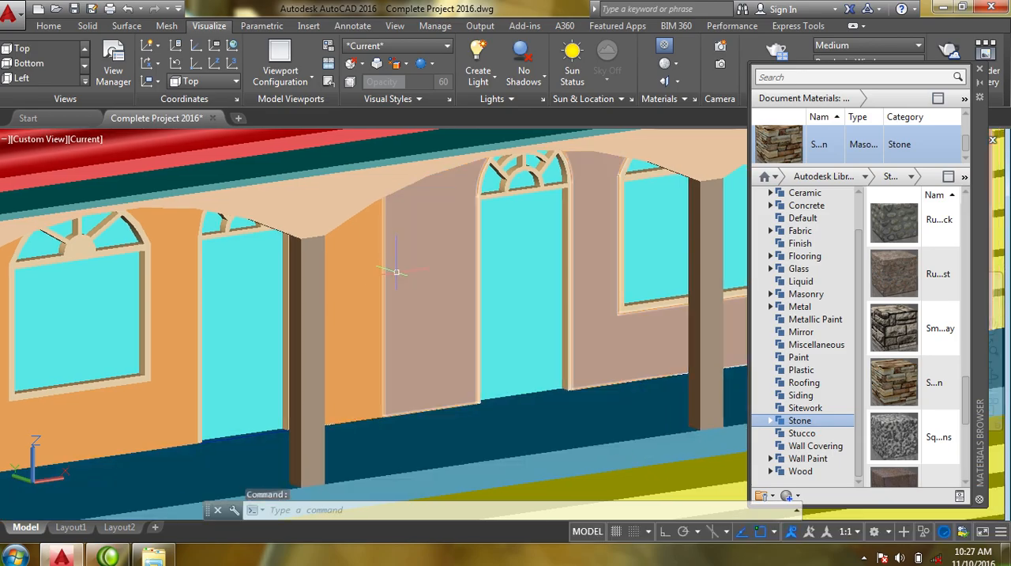
{"action": "left_click", "coordinate": [314, 284]}
{"action": "scroll", "coordinate": [410, 332], "scroll_direction": "down", "scroll_amount": 4}
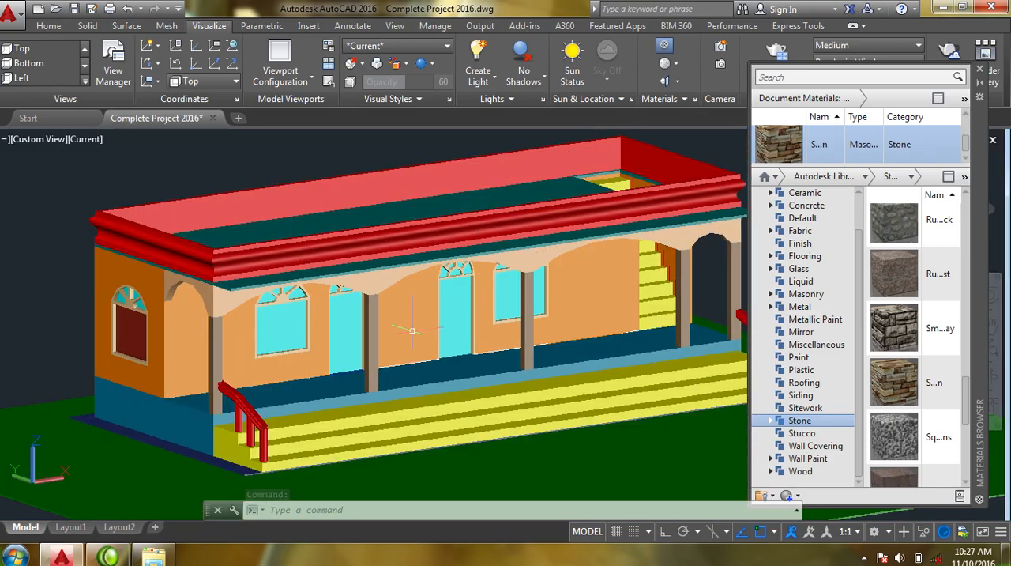
{"action": "middle_click_drag", "start_coordinate": [410, 332], "coordinate": [372, 324]}
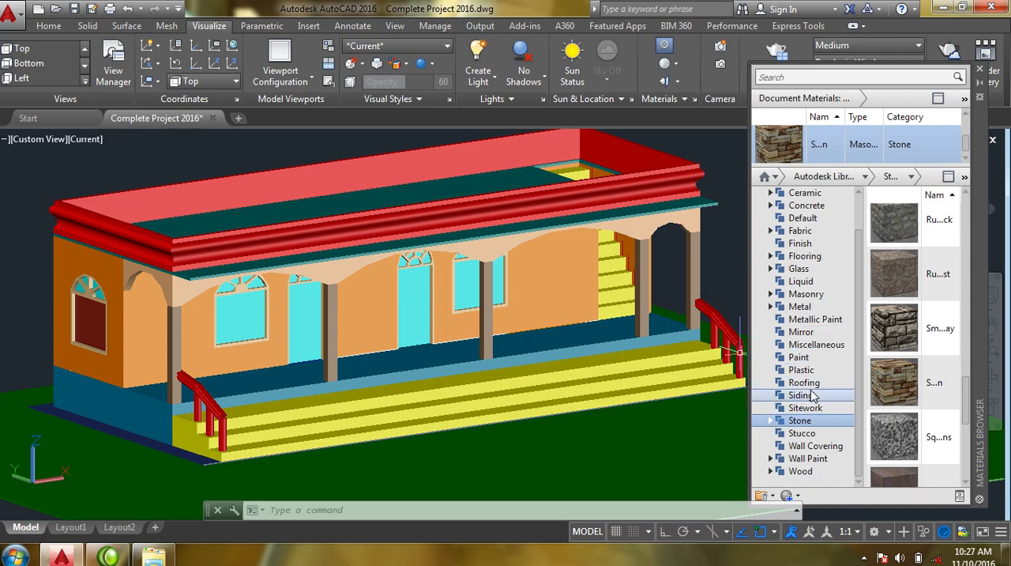
- Look through the Paint and Plastic materials, and add the orange-brown glossy Wall Paint material to the document
{"action": "left_click", "coordinate": [808, 360]}
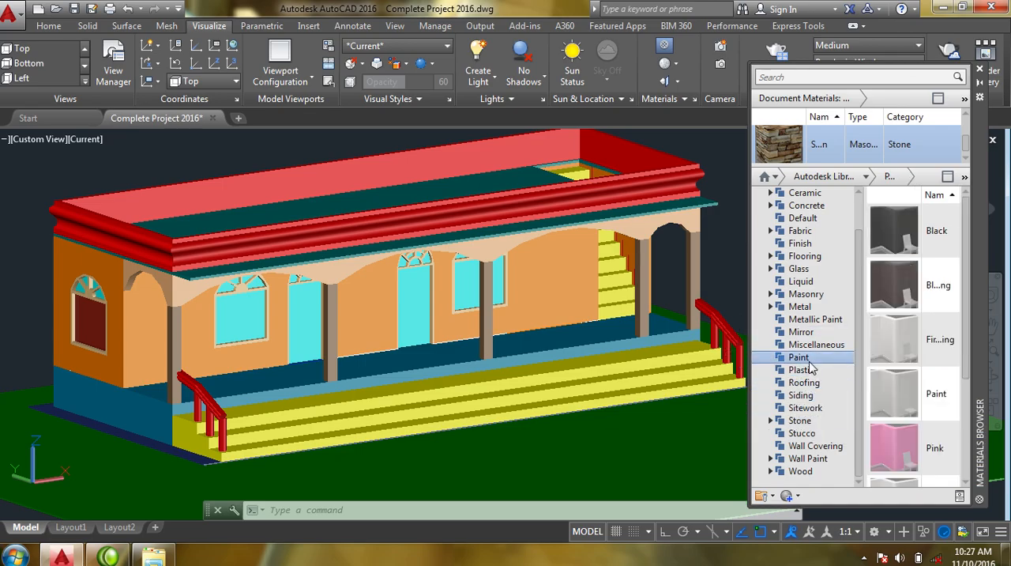
{"action": "left_click_drag", "start_coordinate": [969, 269], "coordinate": [970, 393]}
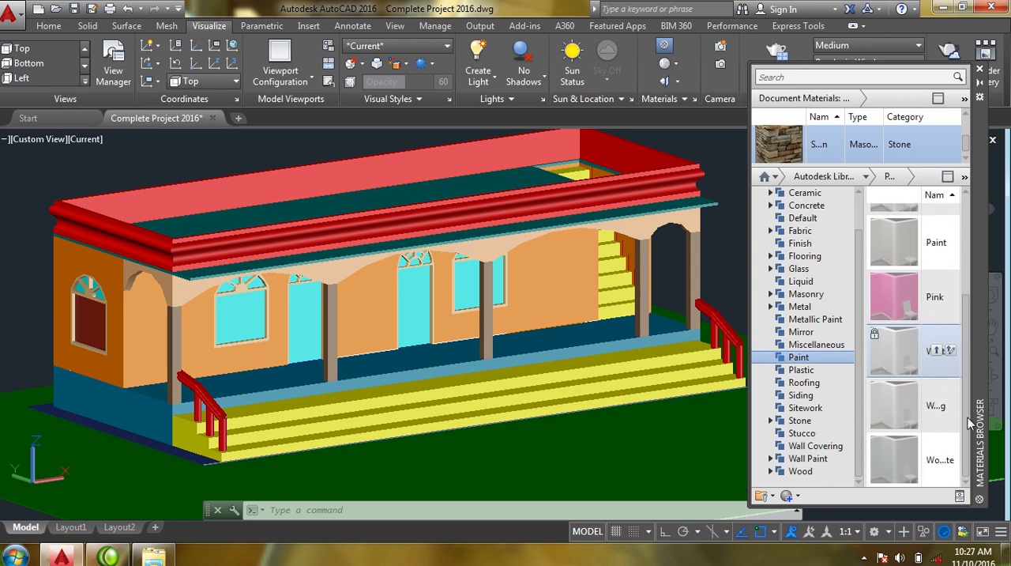
{"action": "left_click_drag", "start_coordinate": [969, 439], "coordinate": [964, 304]}
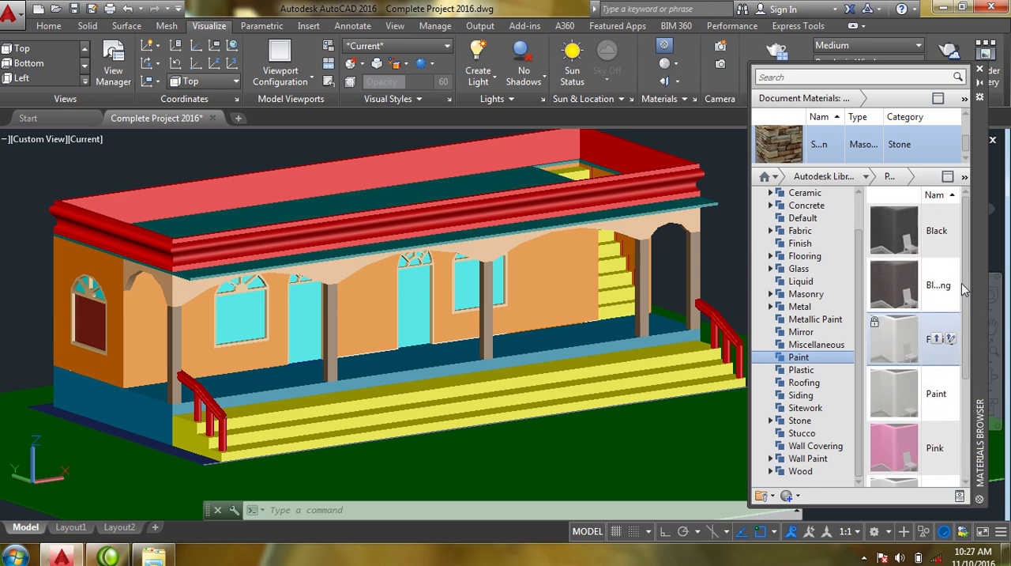
{"action": "left_click", "coordinate": [825, 371]}
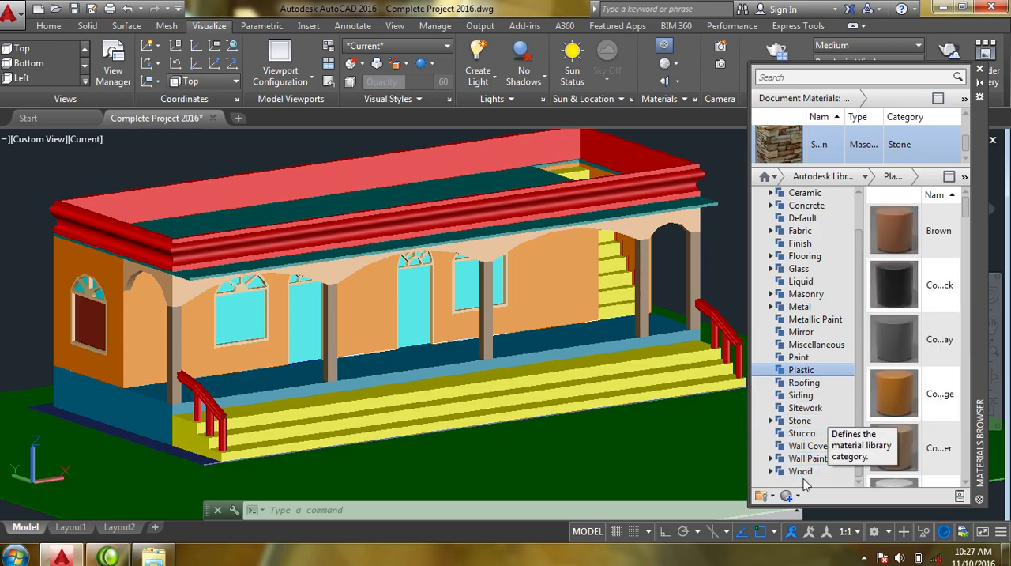
{"action": "left_click", "coordinate": [822, 463]}
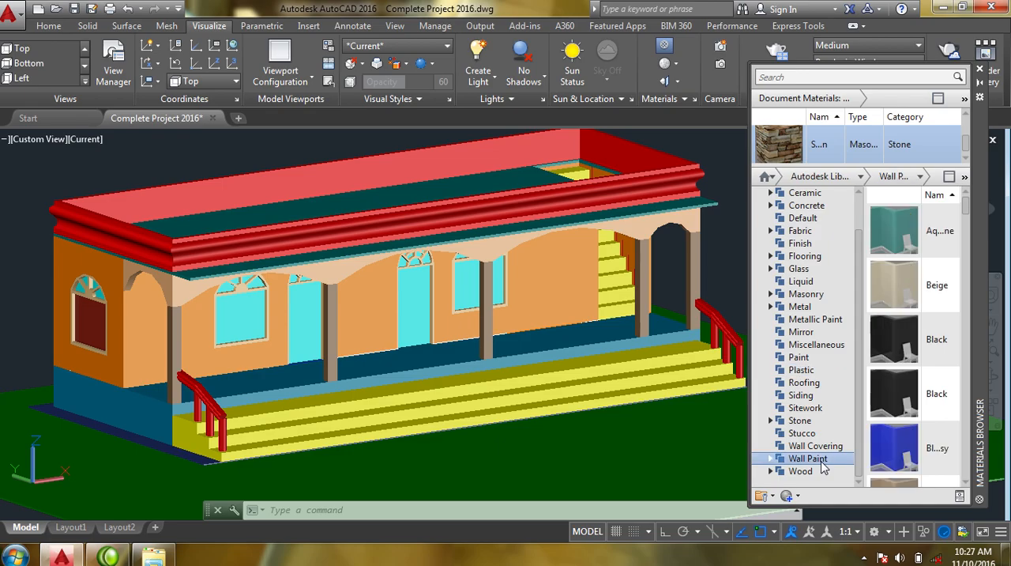
{"action": "mouse_move", "coordinate": [968, 212]}
{"action": "left_mouse_down"}
{"action": "mouse_move", "coordinate": [969, 272]}
{"action": "mouse_move", "coordinate": [951, 337]}
{"action": "left_mouse_up"}
{"action": "mouse_move", "coordinate": [892, 389]}
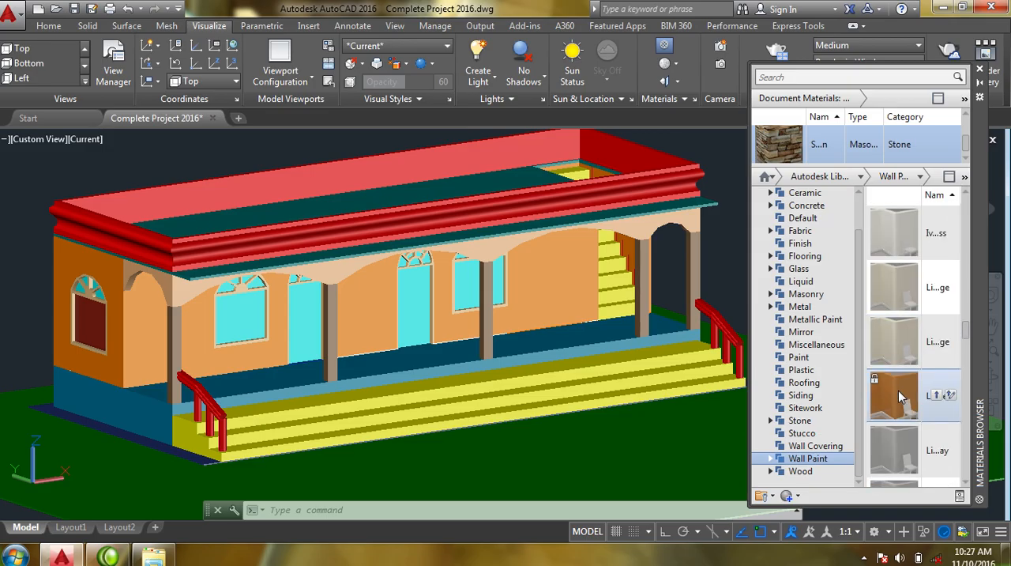
{"action": "left_click", "coordinate": [936, 396]}
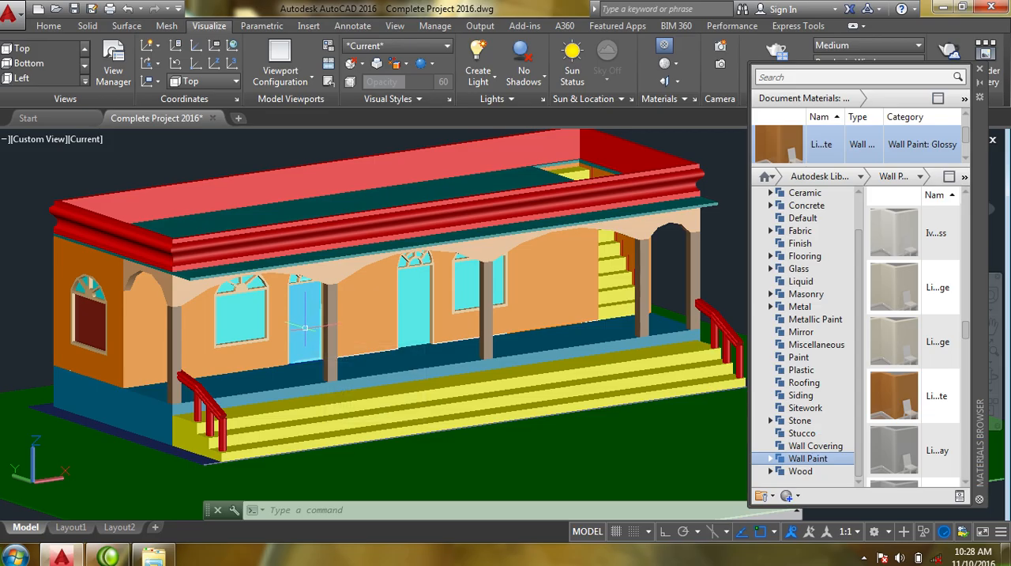
- Look through the remaining Wall Paint materials, and add the Bocote material from the Wood category to the document
{"action": "scroll", "coordinate": [257, 314], "scroll_direction": "up", "scroll_amount": 3}
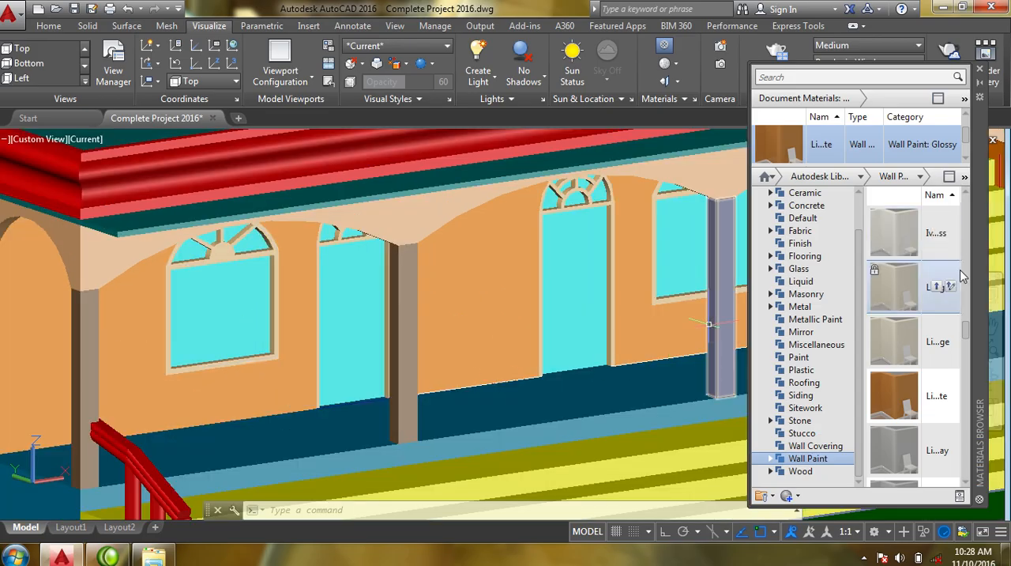
{"action": "left_click_drag", "start_coordinate": [969, 337], "coordinate": [945, 395]}
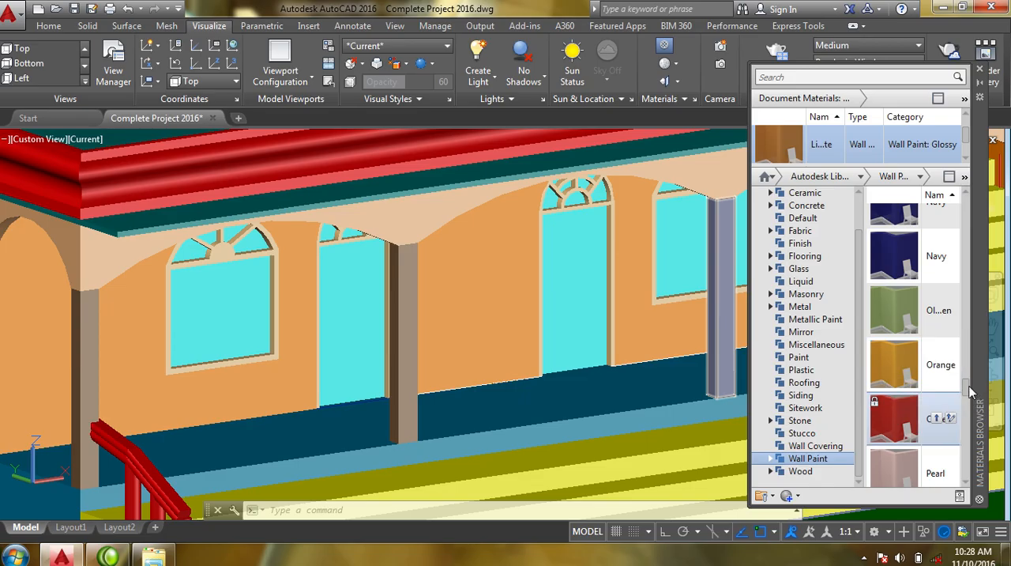
{"action": "left_click_drag", "start_coordinate": [970, 391], "coordinate": [974, 430]}
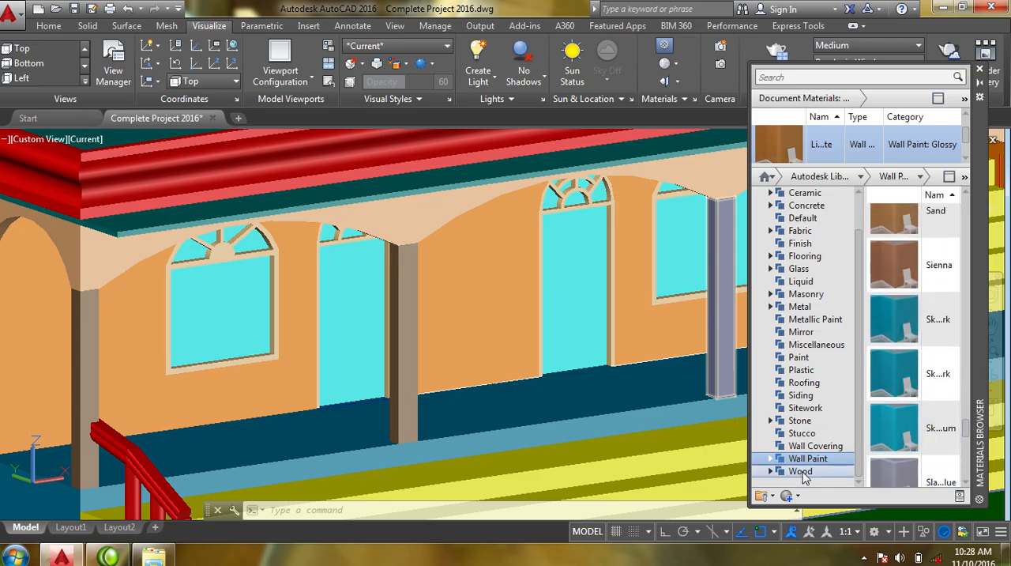
{"action": "left_click", "coordinate": [800, 472]}
{"action": "mouse_move", "coordinate": [962, 229]}
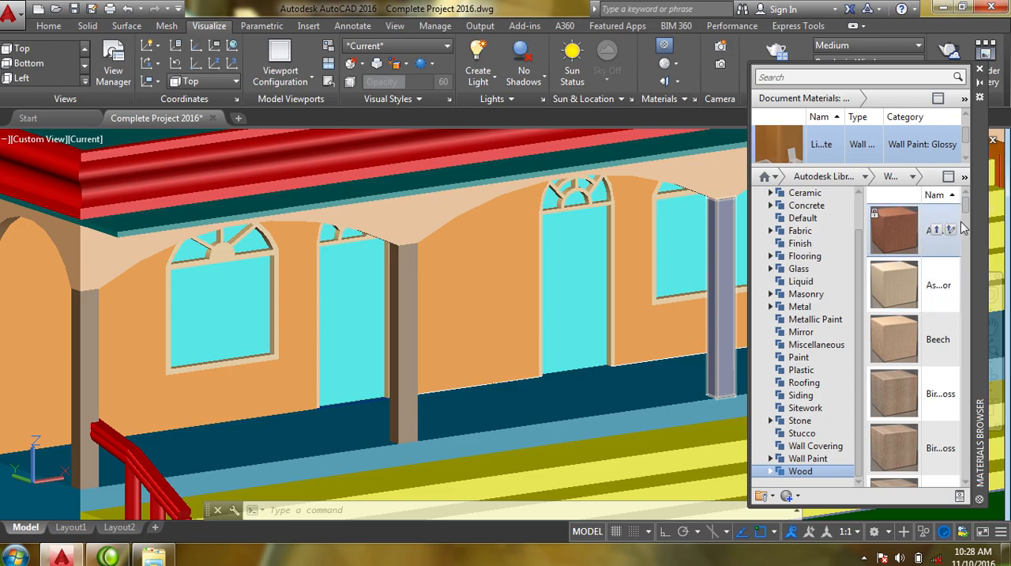
{"action": "left_click_drag", "start_coordinate": [970, 212], "coordinate": [968, 239]}
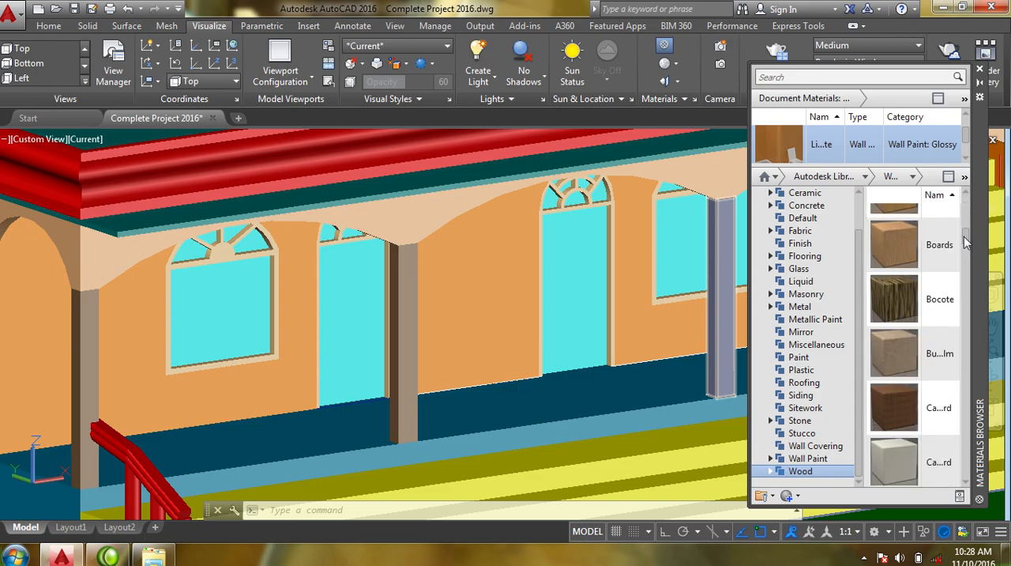
{"action": "mouse_move", "coordinate": [905, 294]}
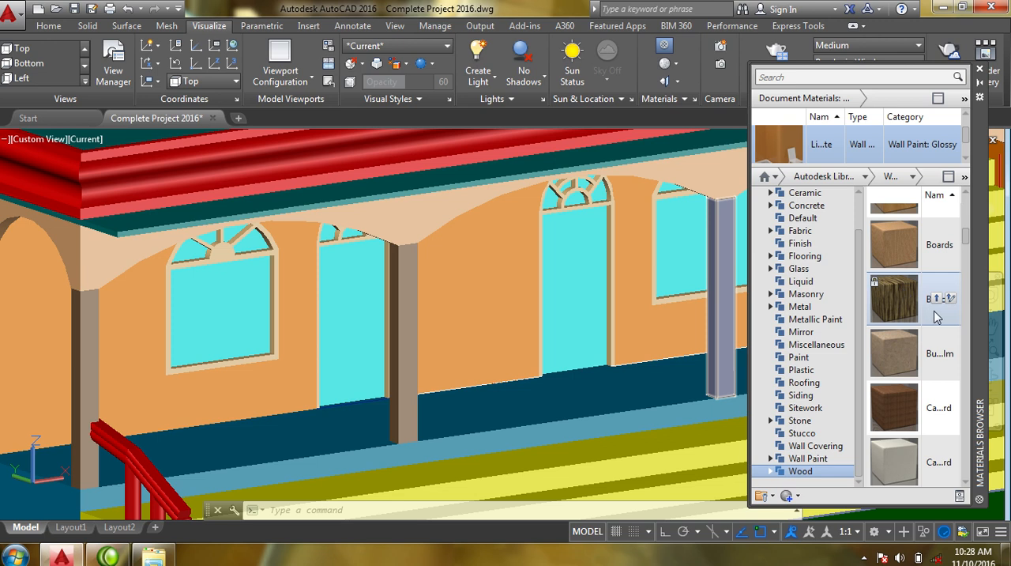
{"action": "left_click", "coordinate": [938, 299]}
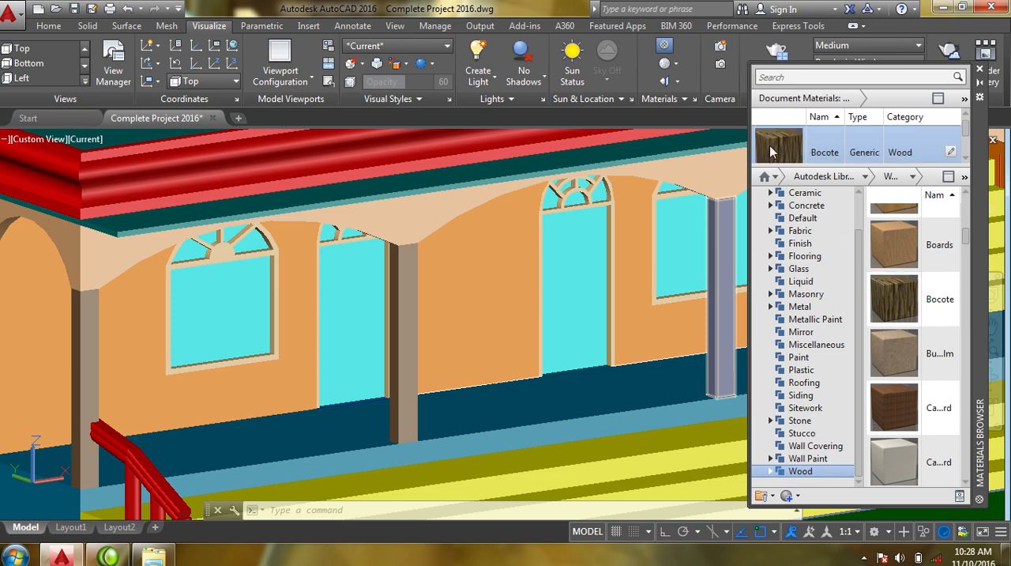
- Look through the remaining Wood materials, and add the Coarse Polished - White marble from the Stone category to the document
{"action": "mouse_move", "coordinate": [931, 338]}
{"action": "scroll", "coordinate": [932, 332], "scroll_direction": "up", "scroll_amount": 1}
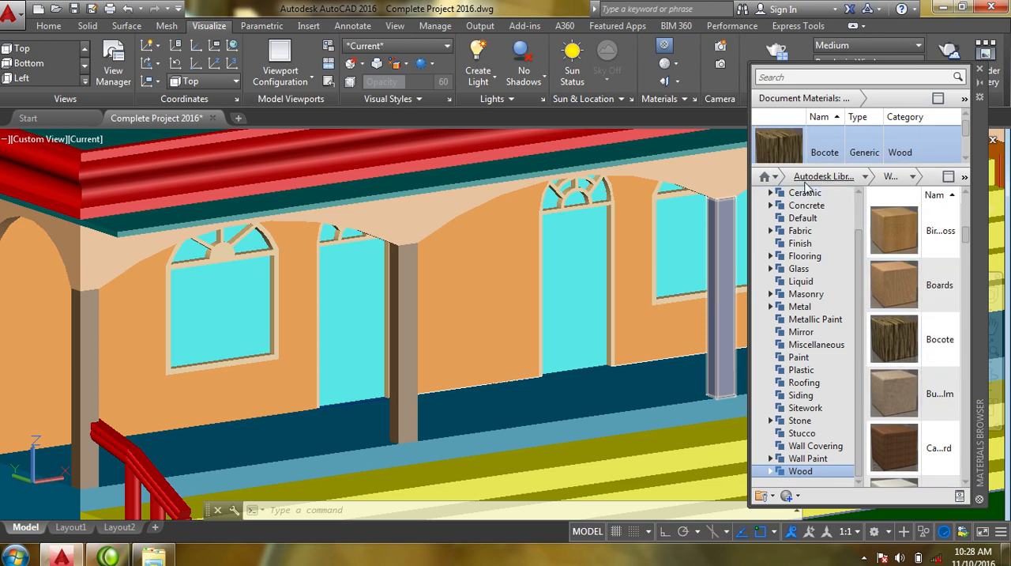
{"action": "left_click_drag", "start_coordinate": [968, 246], "coordinate": [949, 464]}
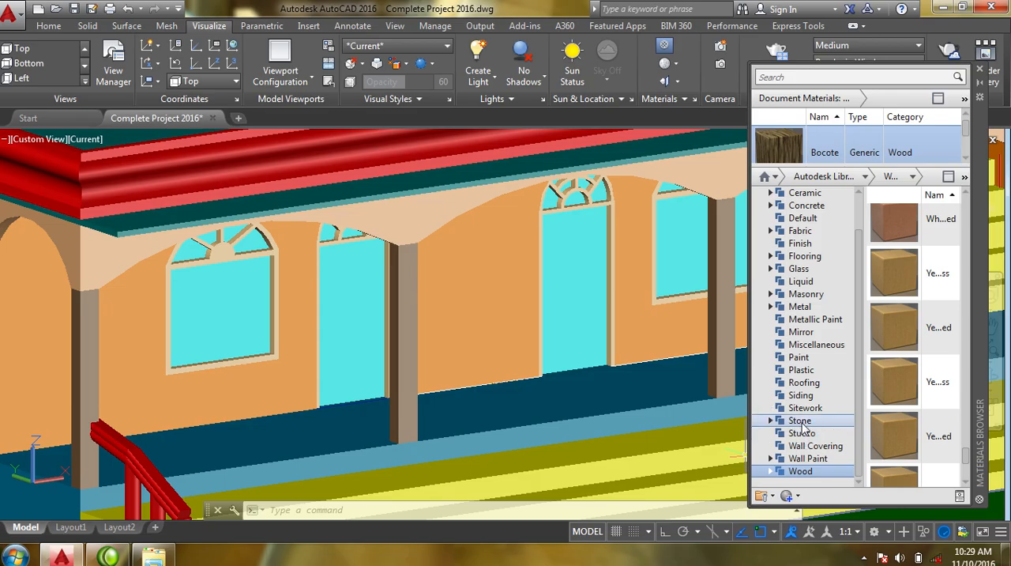
{"action": "left_click", "coordinate": [799, 421]}
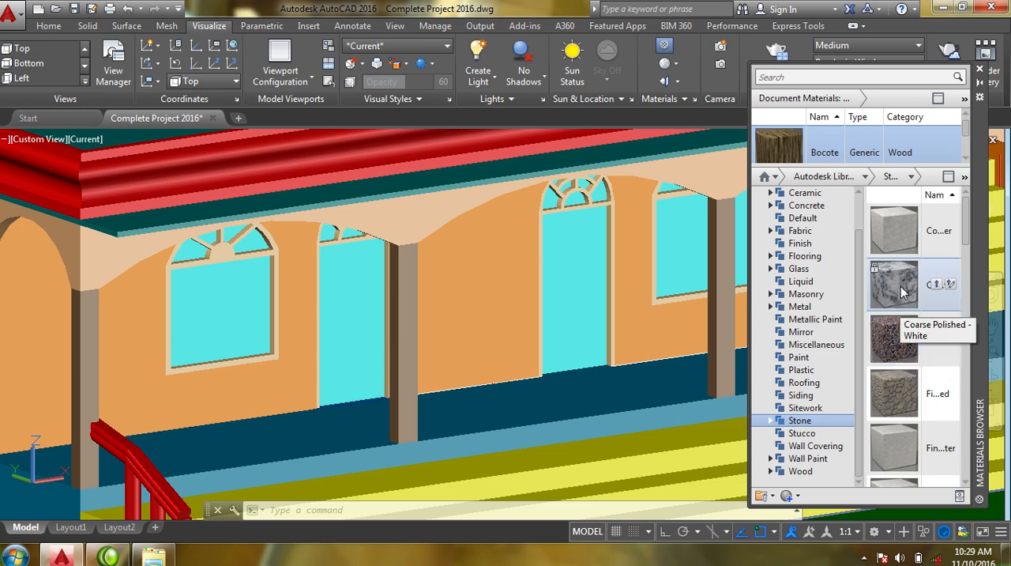
{"action": "left_click", "coordinate": [936, 287]}
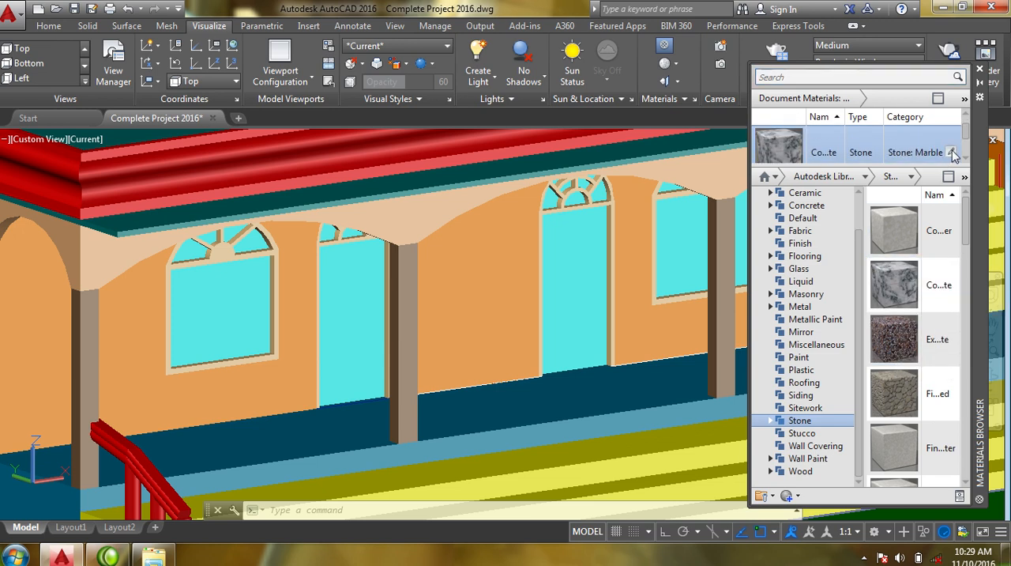
{"action": "mouse_move", "coordinate": [965, 131]}
{"action": "left_mouse_down"}
{"action": "mouse_move", "coordinate": [966, 153]}
{"action": "mouse_move", "coordinate": [965, 125]}
{"action": "left_mouse_up"}
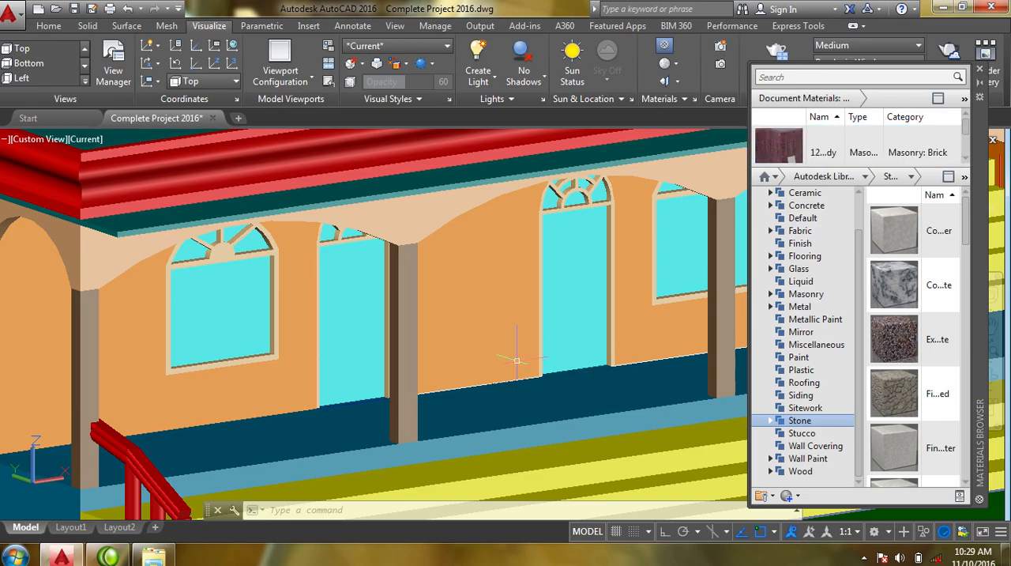
- Bring the whole house into view and dock the Materials Browser beside the drawing area
{"action": "middle_click_drag", "start_coordinate": [508, 286], "coordinate": [353, 352], "text": "shift"}
{"action": "scroll", "coordinate": [357, 339], "scroll_direction": "down", "scroll_amount": 2}
{"action": "middle_click_drag", "start_coordinate": [420, 321], "coordinate": [419, 322]}
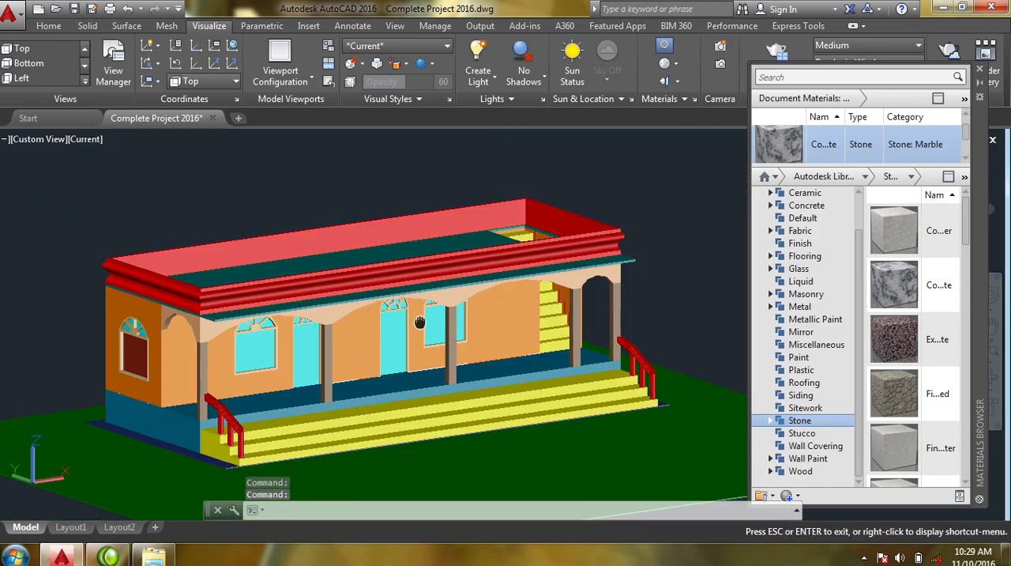
{"action": "key", "text": "Escape"}
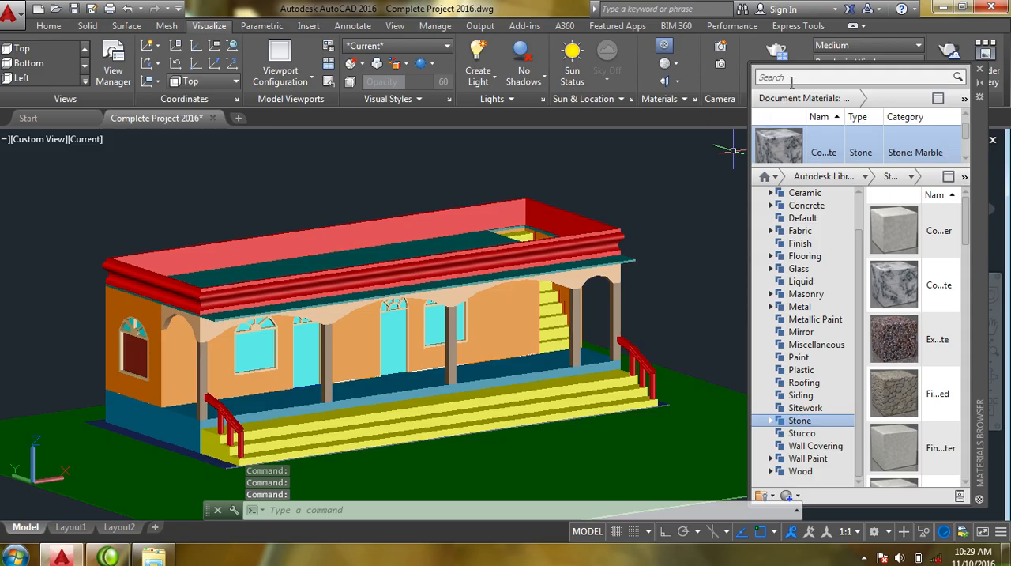
{"action": "left_click_drag", "start_coordinate": [984, 157], "coordinate": [938, 281]}
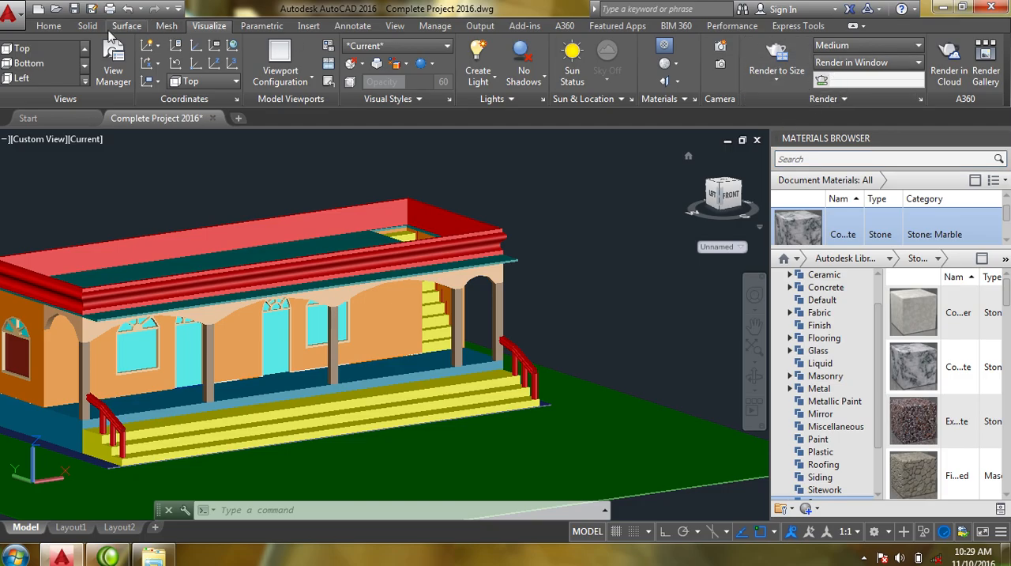
- Turn off the Win Fram 3D layer to hide the window frames
{"action": "left_click", "coordinate": [49, 26]}
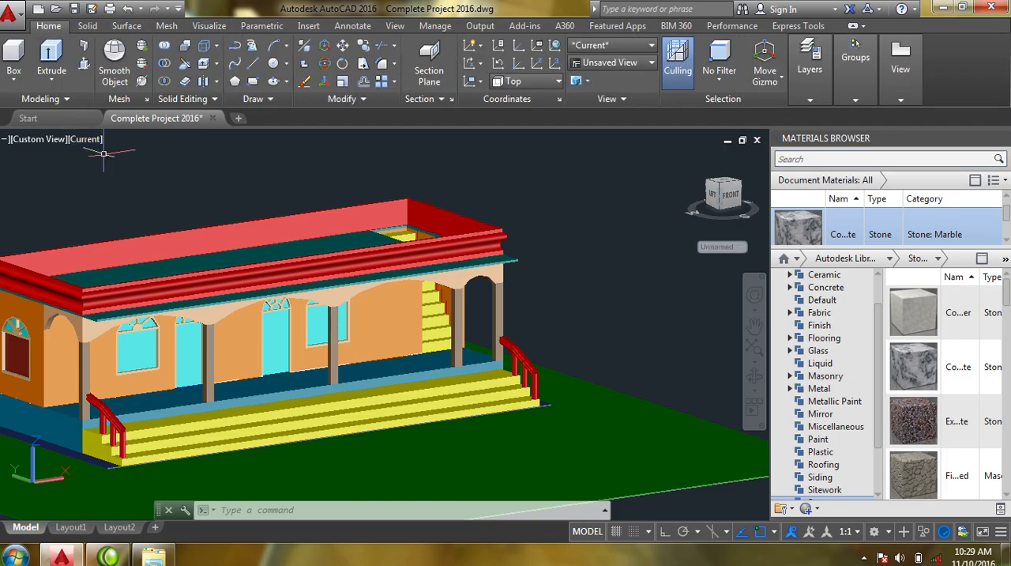
{"action": "left_click", "coordinate": [812, 99]}
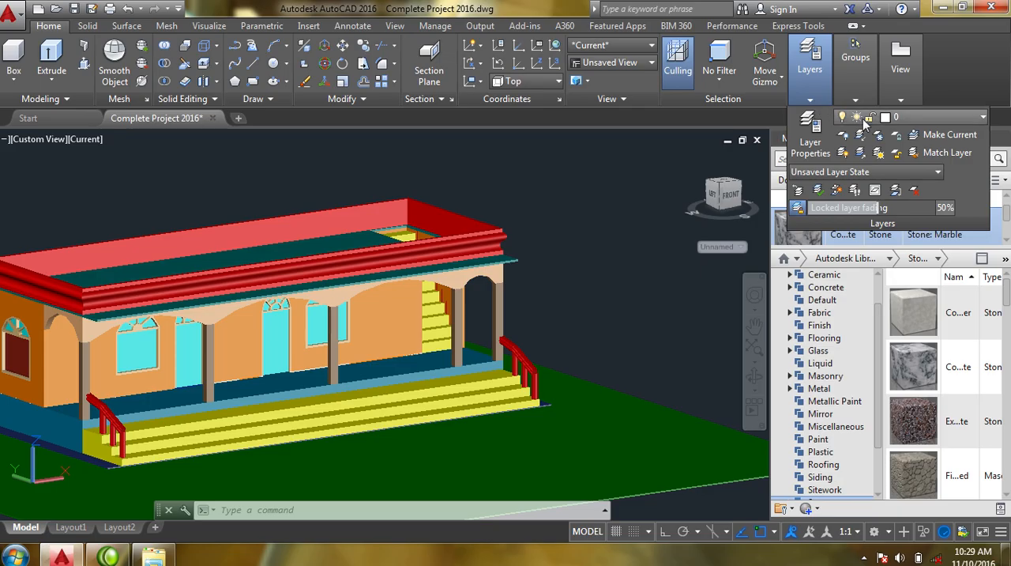
{"action": "left_click", "coordinate": [903, 119]}
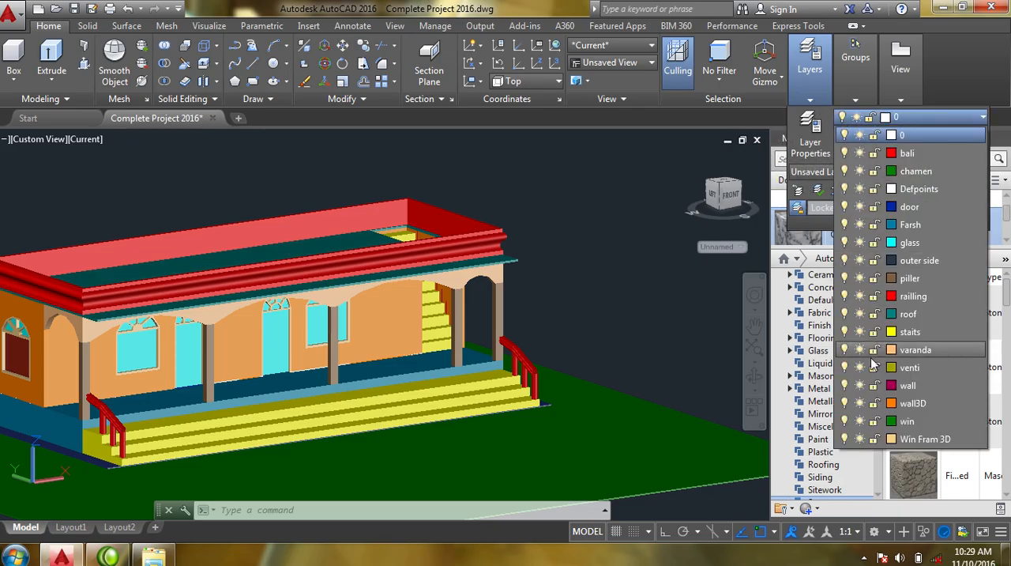
{"action": "left_click", "coordinate": [845, 439]}
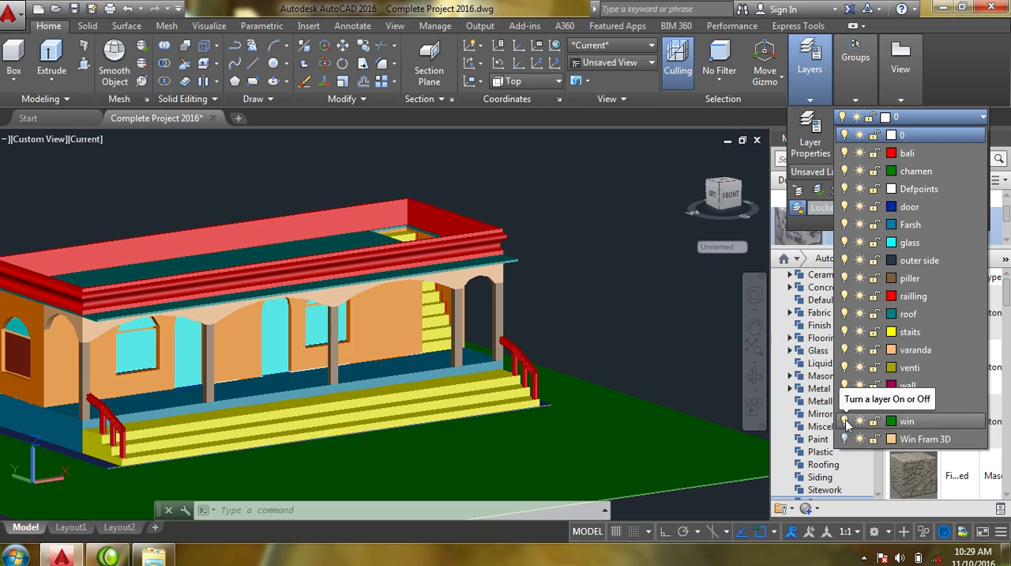
- Turn off the win, wall, venti, varanda and staits layers
{"action": "left_click", "coordinate": [845, 421]}
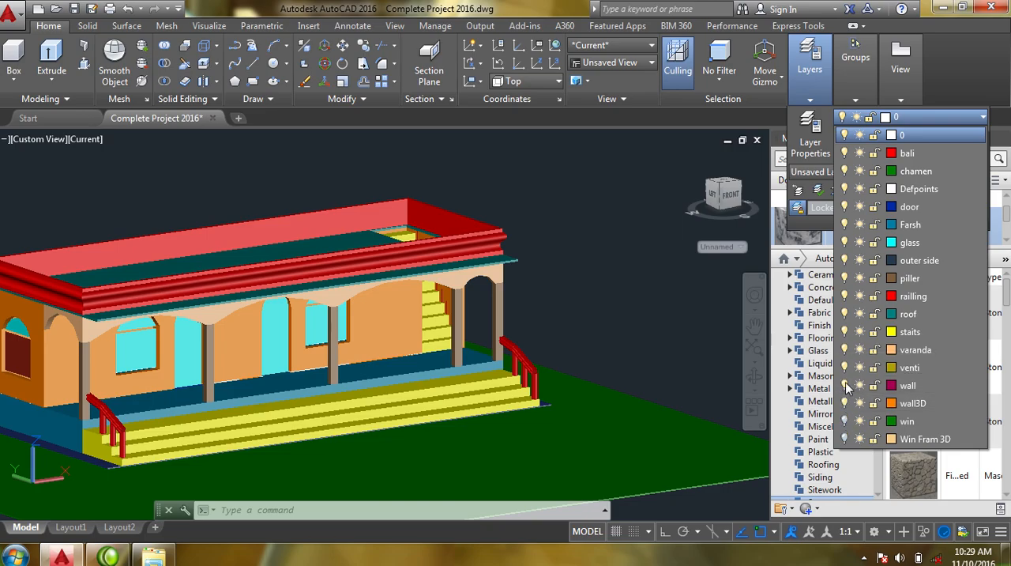
{"action": "left_click", "coordinate": [845, 385]}
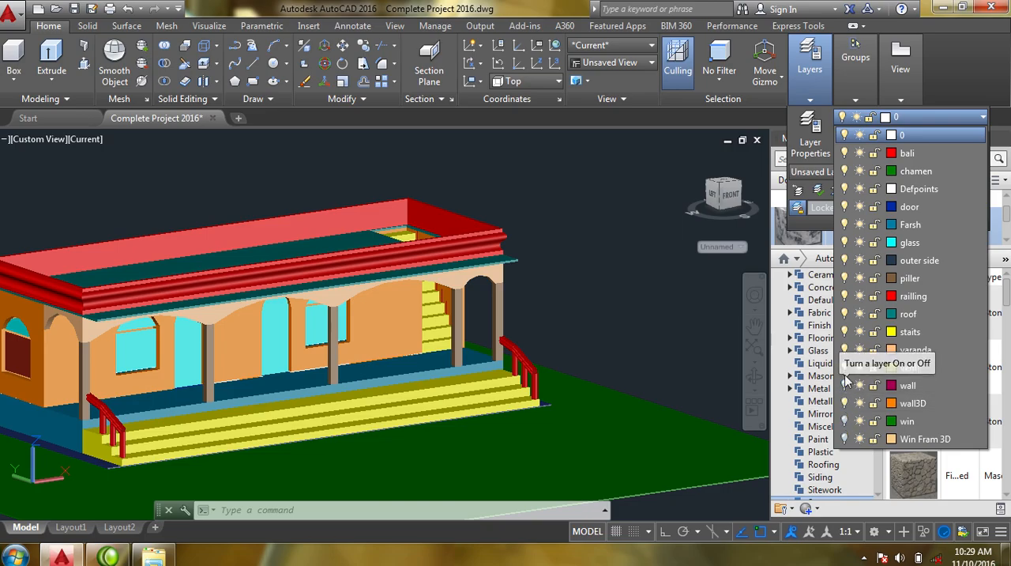
{"action": "left_click", "coordinate": [844, 368]}
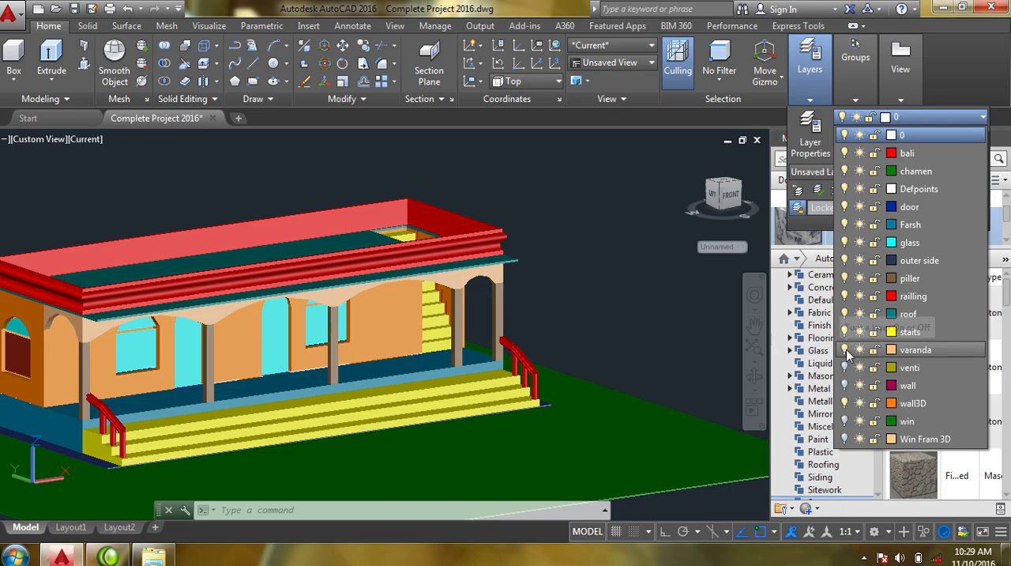
{"action": "left_click", "coordinate": [845, 350]}
{"action": "left_click", "coordinate": [844, 332]}
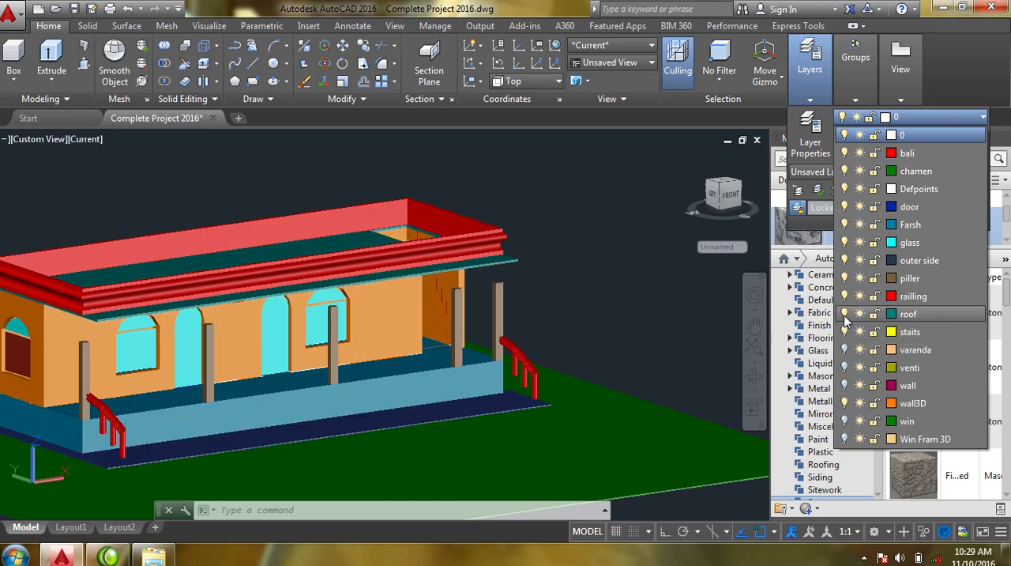
- Turn off the roof, railling, piller and outer side layers
{"action": "left_click", "coordinate": [844, 314]}
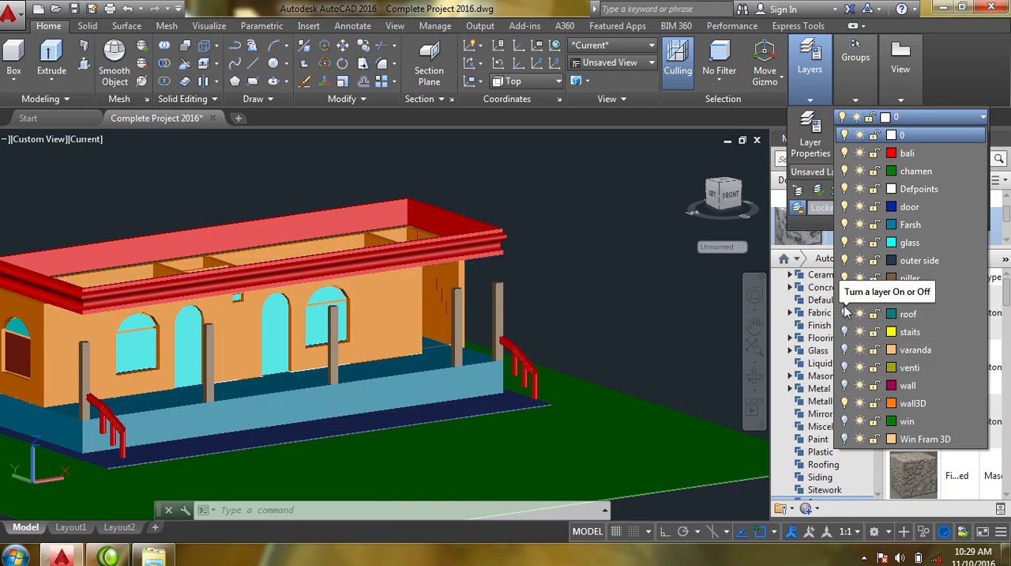
{"action": "left_click", "coordinate": [845, 296]}
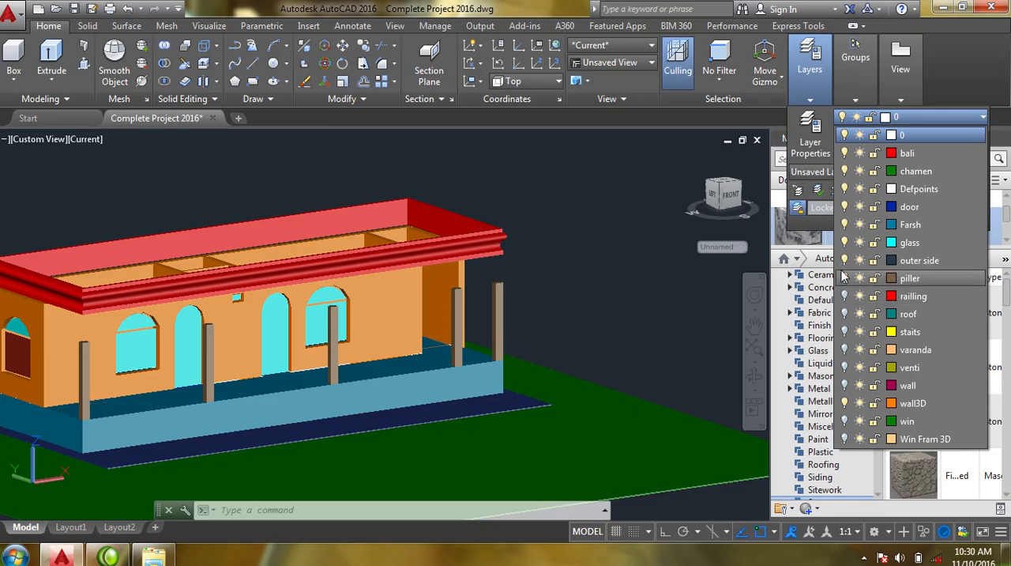
{"action": "left_click", "coordinate": [845, 278]}
{"action": "left_click", "coordinate": [845, 260]}
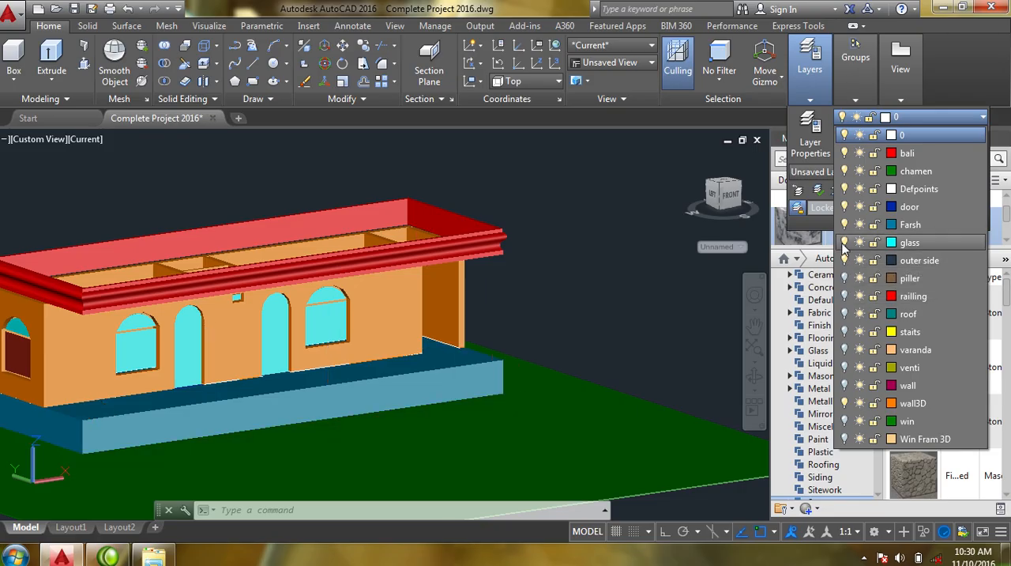
- Make glass the current layer and turn it off, accepting that the current layer is switched off
{"action": "left_click", "coordinate": [845, 242]}
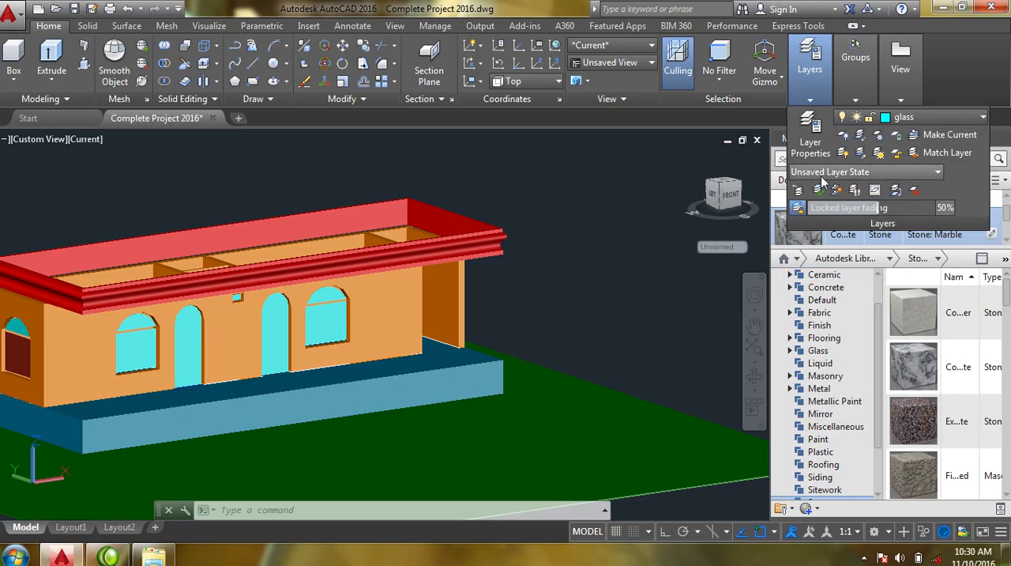
{"action": "left_click", "coordinate": [930, 119]}
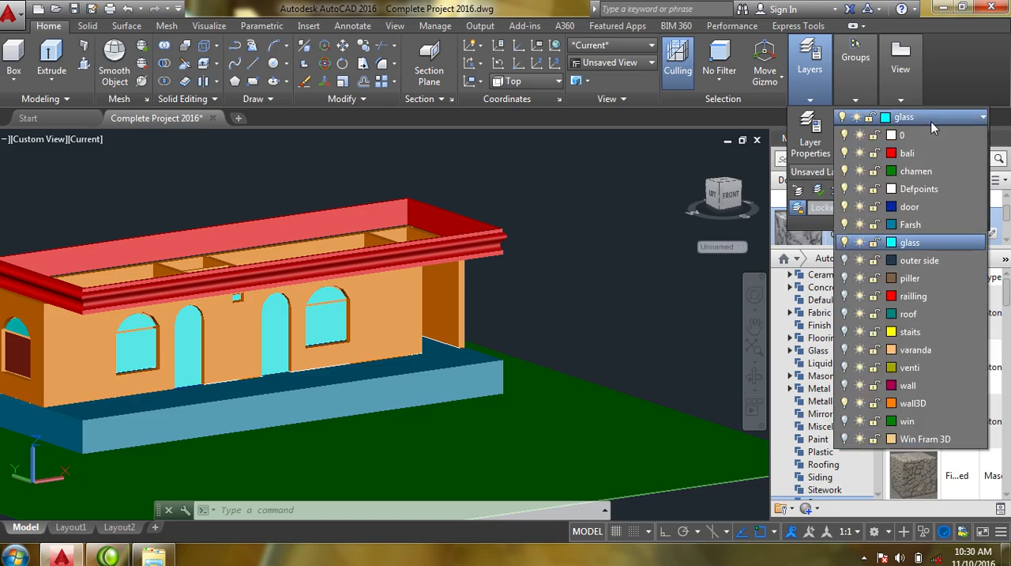
{"action": "left_click", "coordinate": [845, 242]}
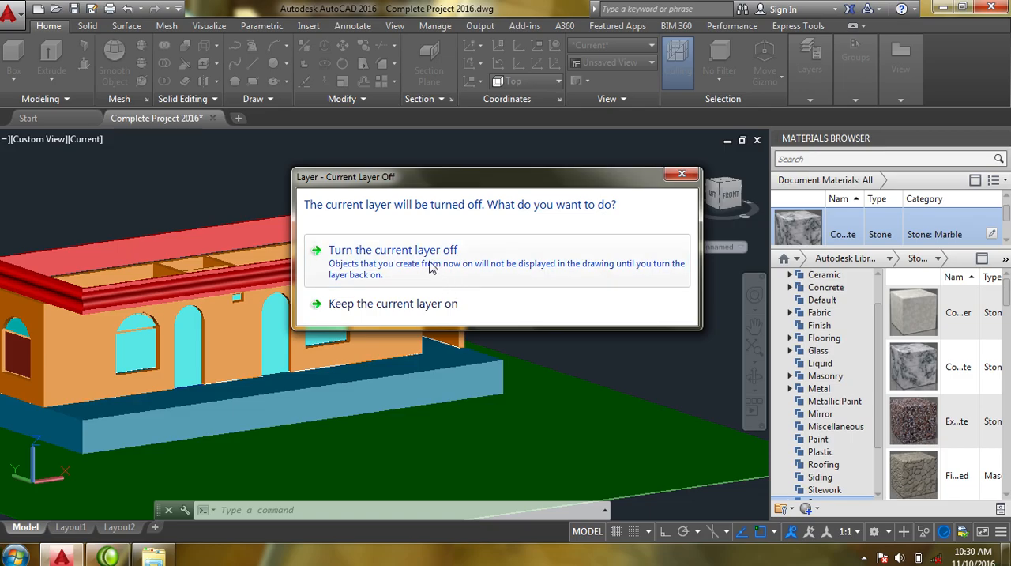
{"action": "left_click", "coordinate": [490, 284]}
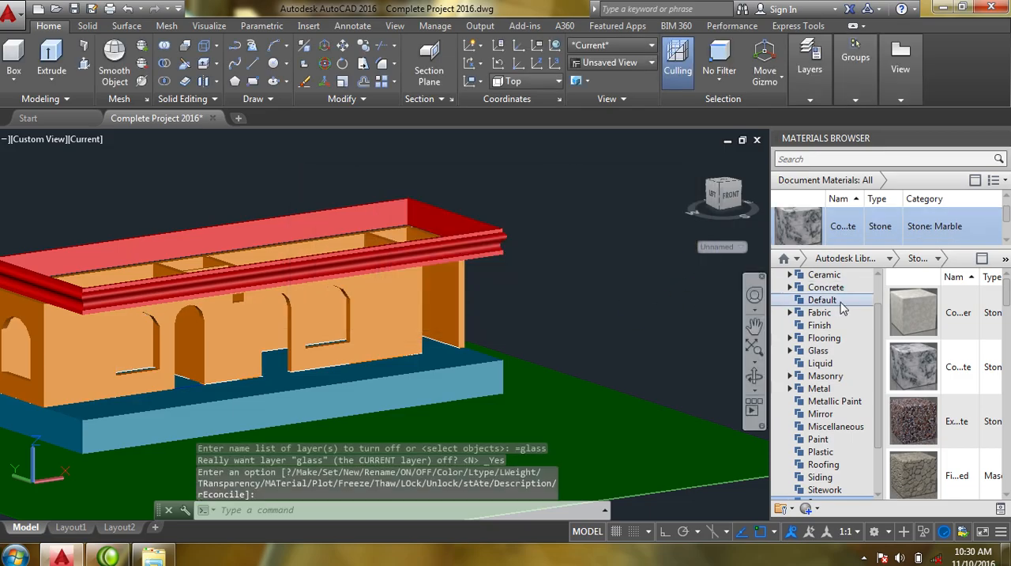
- Turn off the Farsh, door, chamen and bali layers so that only the 3D walls remain displayed
{"action": "left_click", "coordinate": [830, 99]}
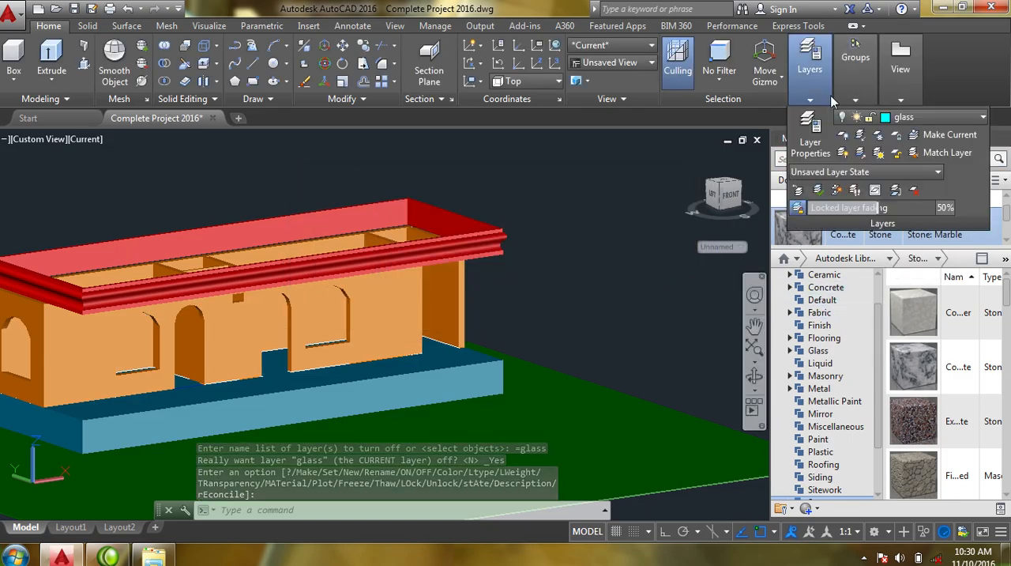
{"action": "left_click", "coordinate": [898, 118]}
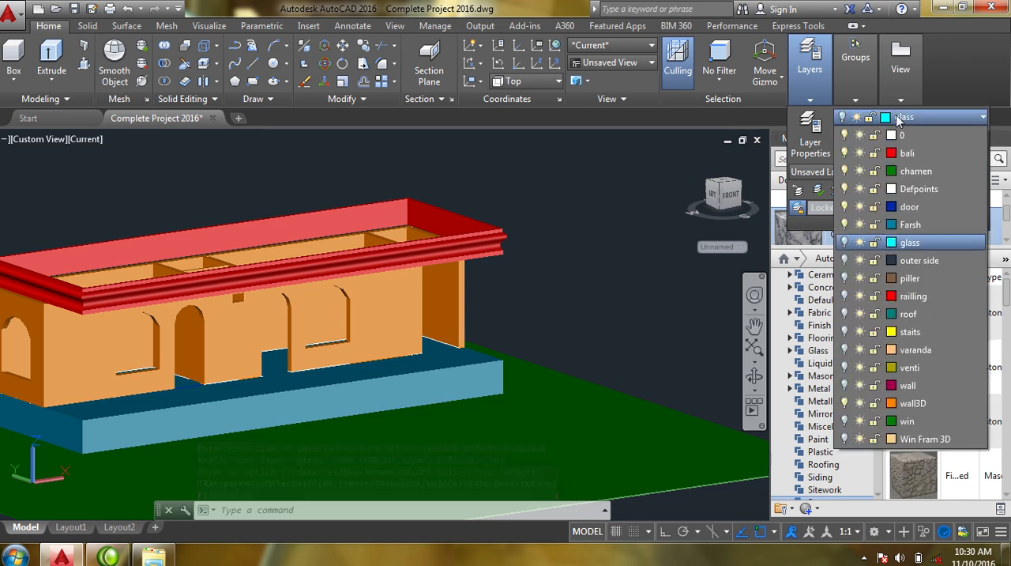
{"action": "left_click", "coordinate": [846, 226]}
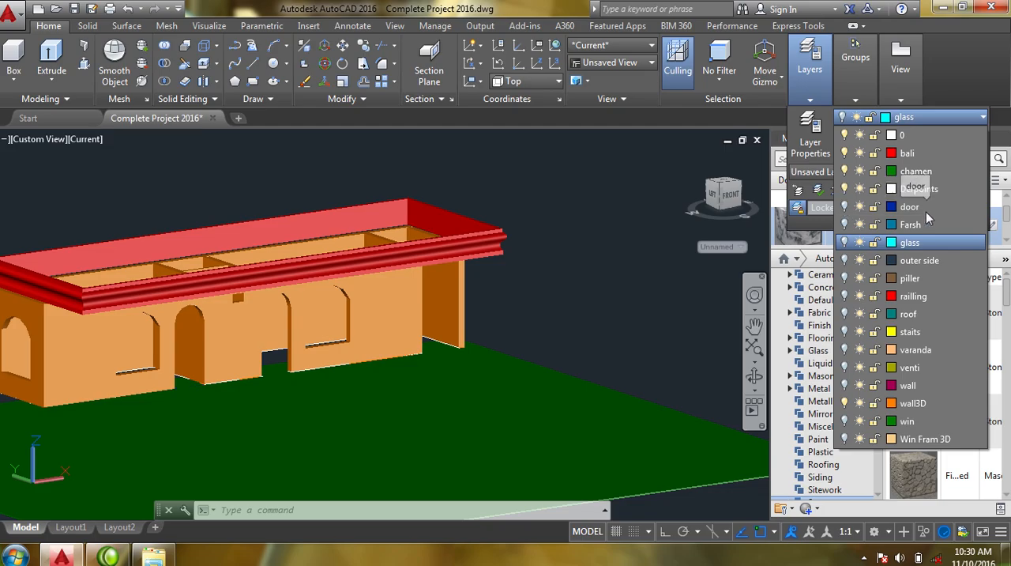
{"action": "left_click", "coordinate": [844, 172]}
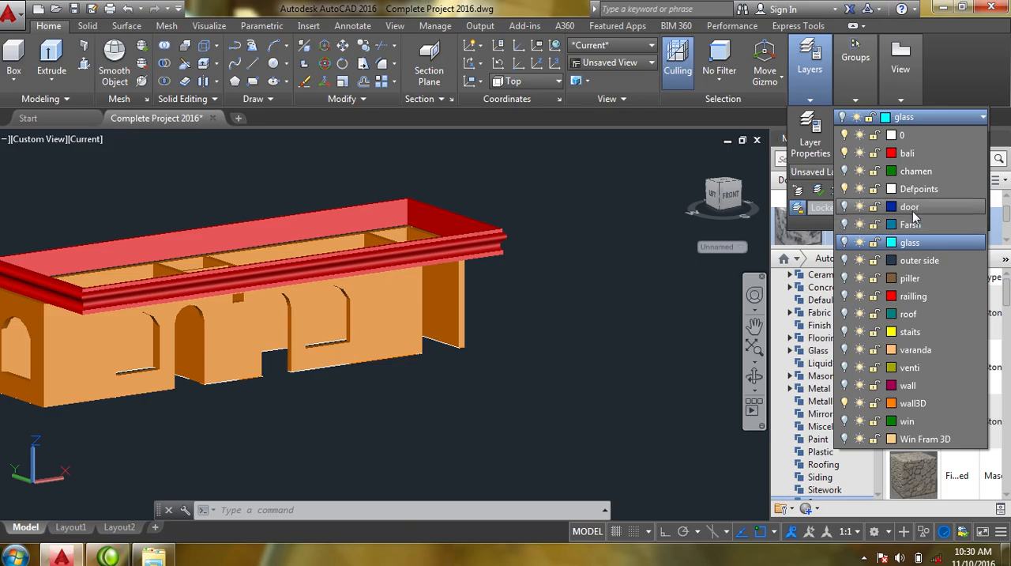
{"action": "left_click", "coordinate": [844, 153]}
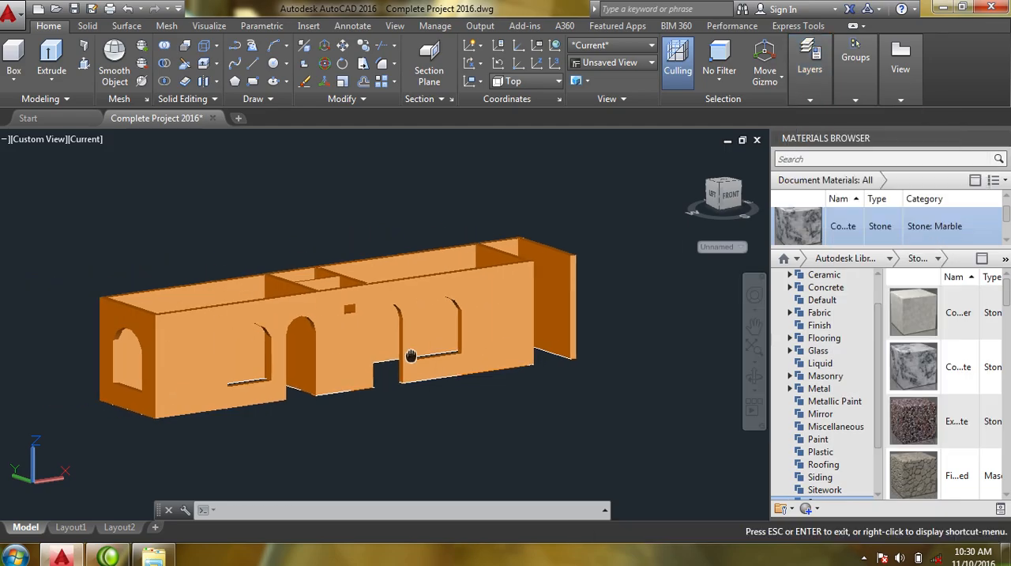
- Join all the separate 3D wall solids, including the projecting end wall and inner partitions, into one solid with Union
{"action": "scroll", "coordinate": [340, 335], "scroll_direction": "up", "scroll_amount": 3}
{"action": "middle_click_drag", "start_coordinate": [342, 339], "coordinate": [371, 314]}
{"action": "scroll", "coordinate": [372, 340], "scroll_direction": "down", "scroll_amount": 2}
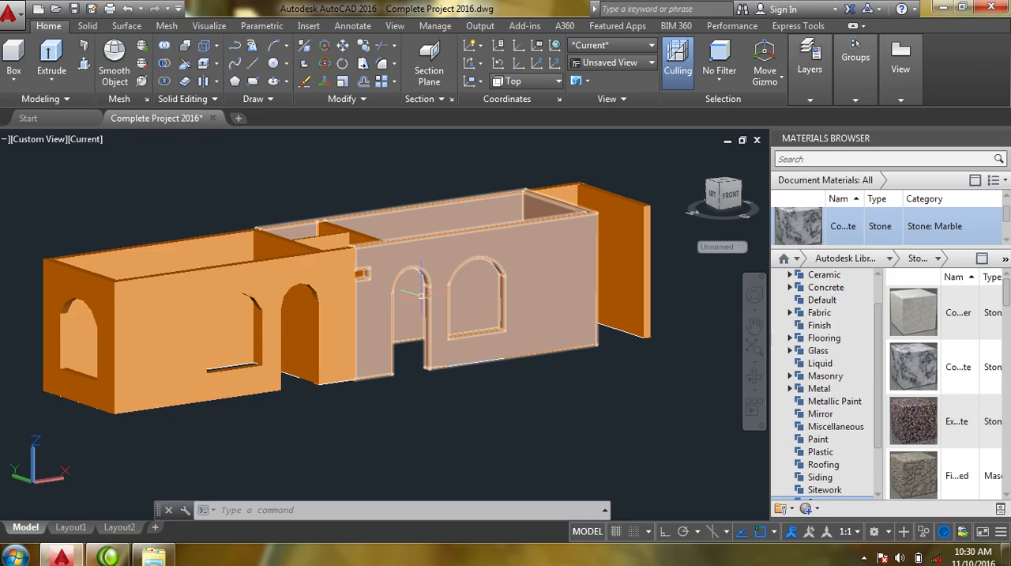
{"action": "middle_click_drag", "start_coordinate": [421, 296], "coordinate": [425, 319]}
{"action": "type", "text": "u"}
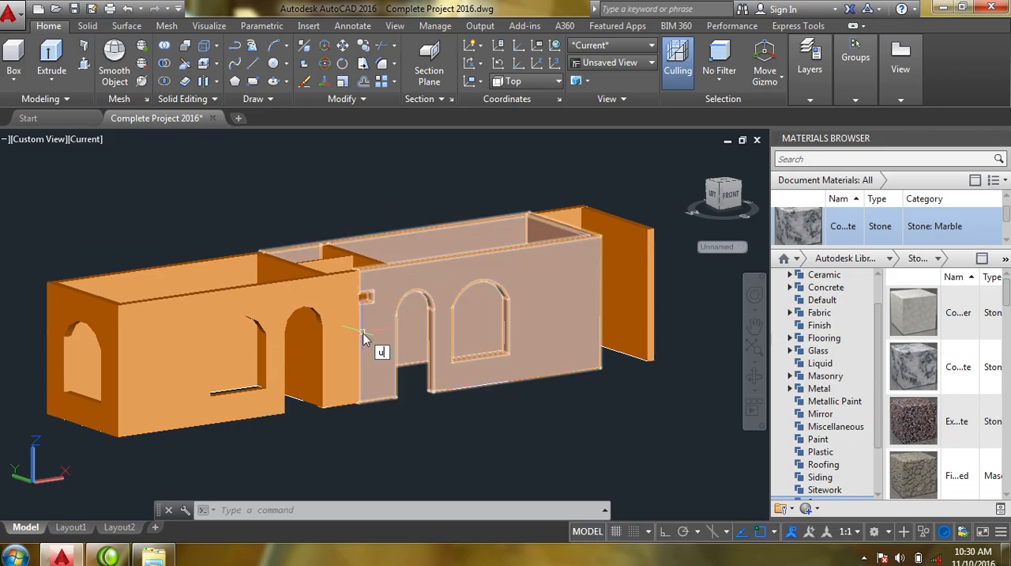
{"action": "type", "text": "ni"}
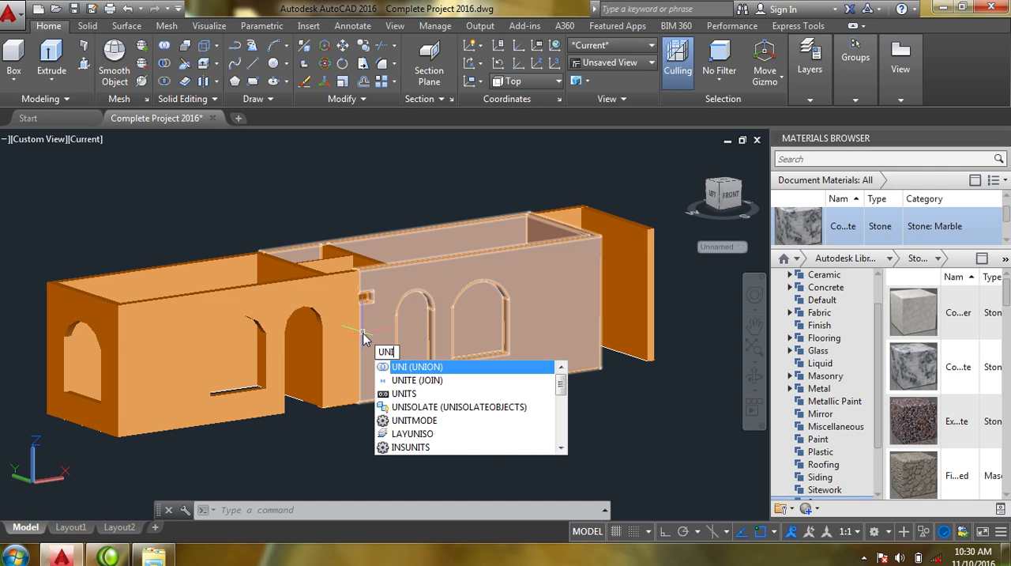
{"action": "key", "text": "Return"}
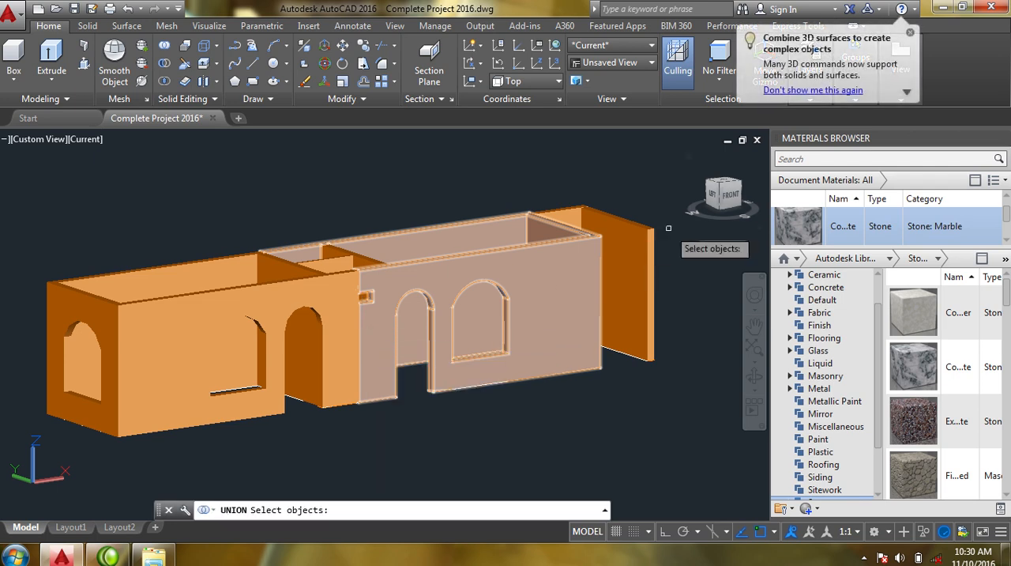
{"action": "left_click", "coordinate": [632, 229]}
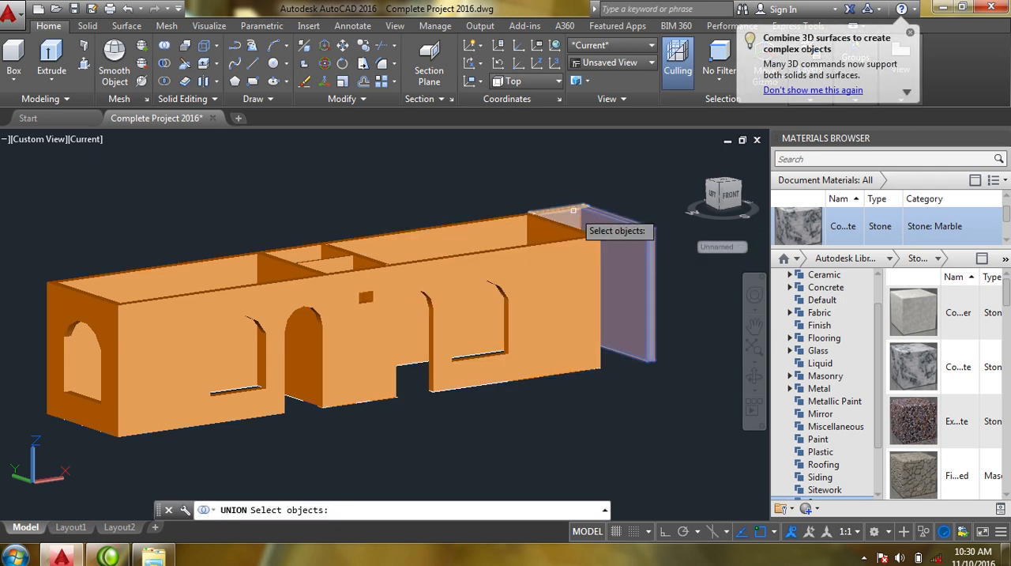
{"action": "left_click", "coordinate": [548, 223]}
{"action": "left_click", "coordinate": [312, 299]}
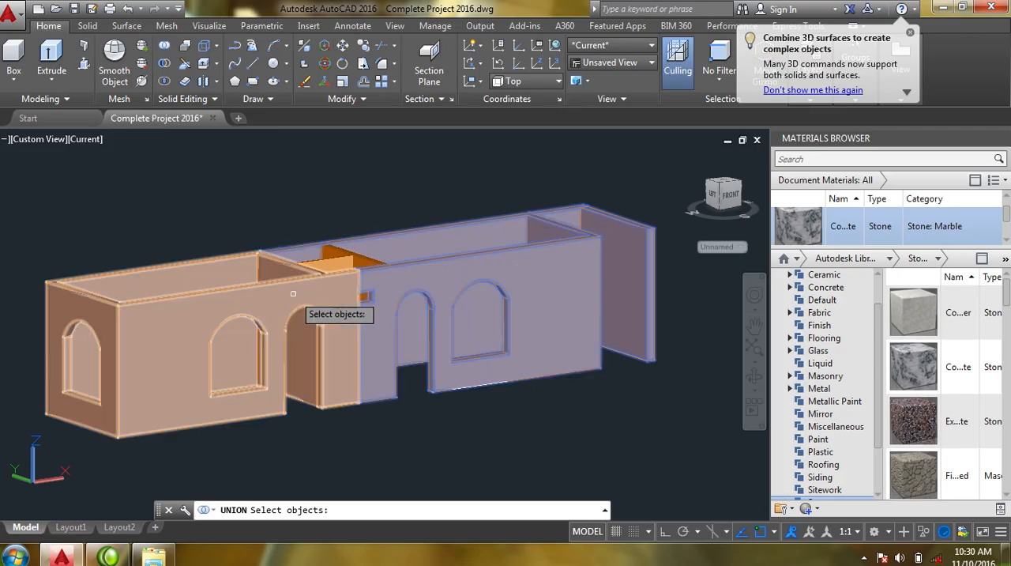
{"action": "left_click", "coordinate": [332, 263]}
{"action": "left_click", "coordinate": [361, 260]}
{"action": "key", "text": "Return"}
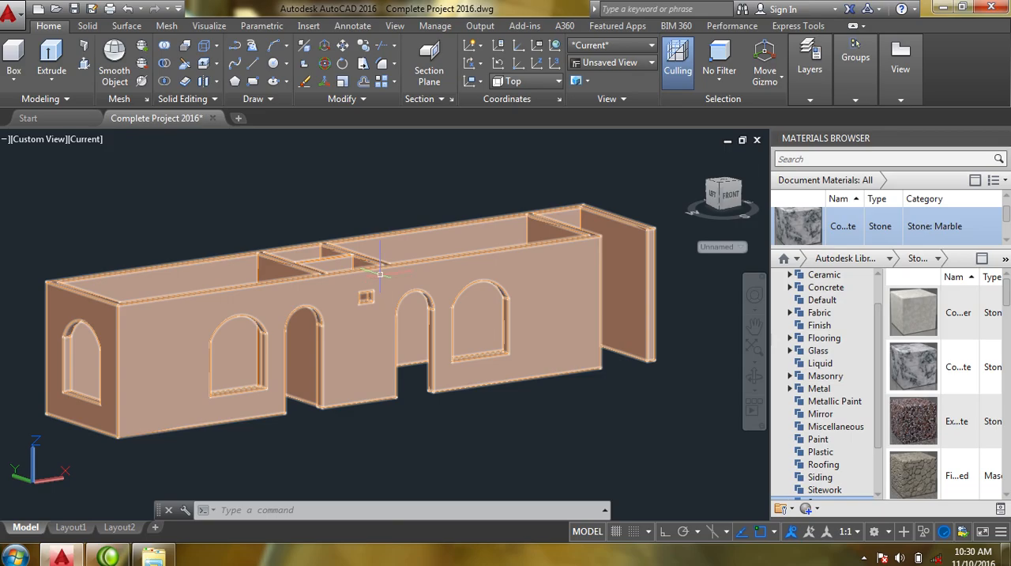
- Set the subobject selection filter to Face so that single faces of the joined walls can be selected
{"action": "left_click", "coordinate": [754, 325]}
{"action": "mouse_move", "coordinate": [472, 291]}
{"action": "left_mouse_down"}
{"action": "mouse_move", "coordinate": [487, 337]}
{"action": "mouse_move", "coordinate": [481, 304]}
{"action": "left_mouse_up"}
{"action": "key", "text": "Escape"}
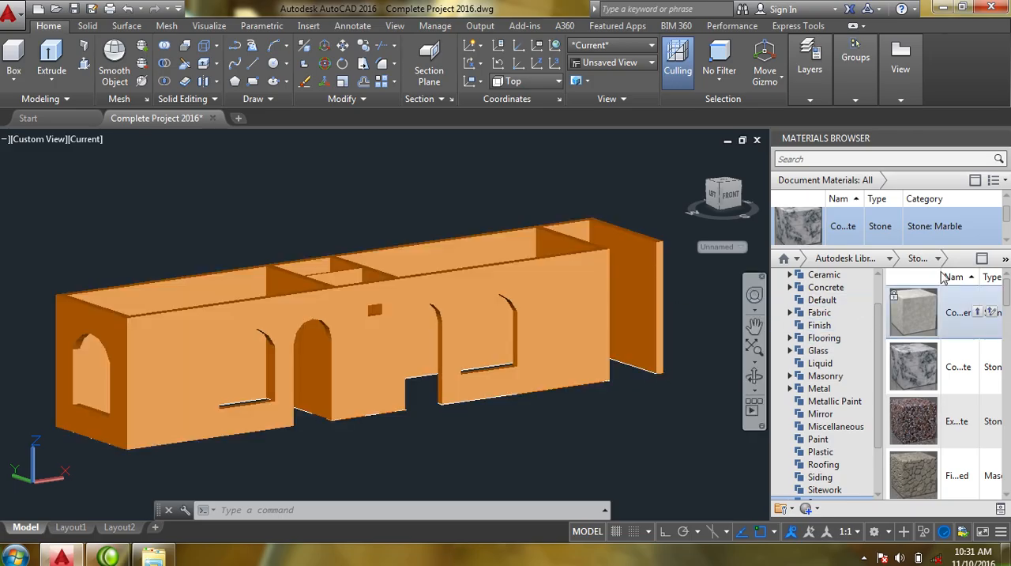
{"action": "mouse_move", "coordinate": [1009, 215]}
{"action": "left_mouse_down"}
{"action": "mouse_move", "coordinate": [1007, 238]}
{"action": "mouse_move", "coordinate": [1002, 213]}
{"action": "left_mouse_up"}
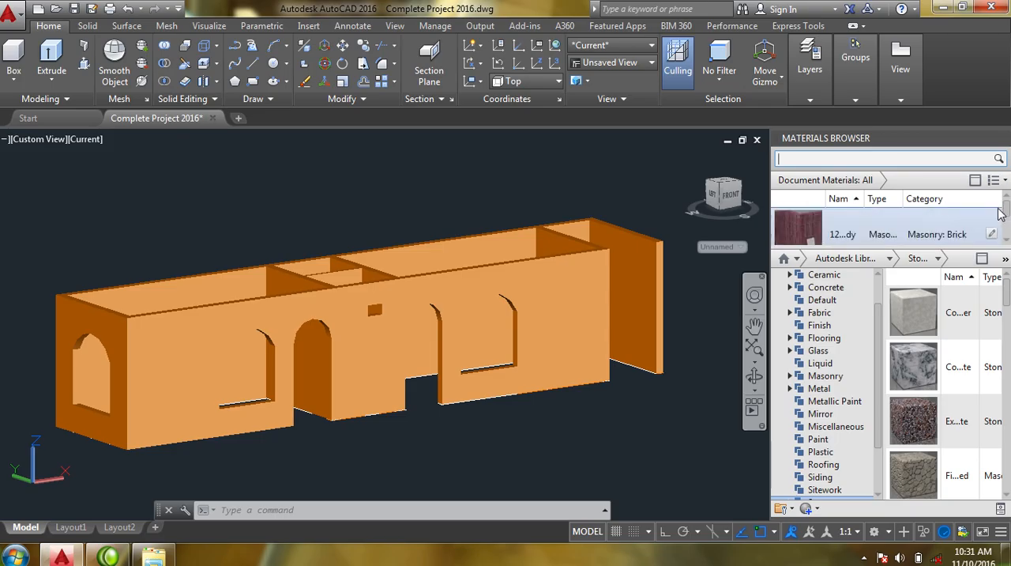
{"action": "left_click", "coordinate": [447, 298]}
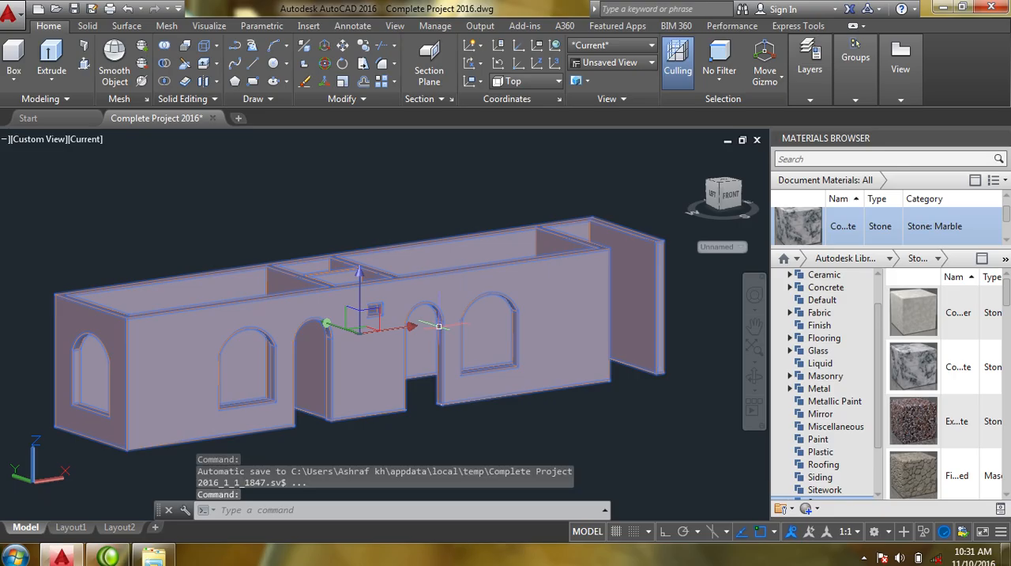
{"action": "key", "text": "Escape"}
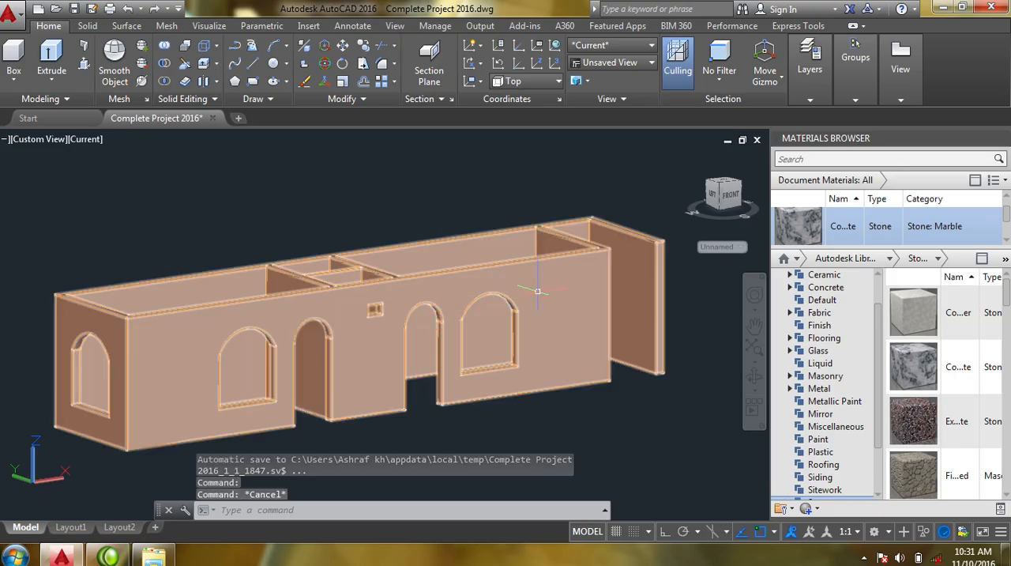
{"action": "right_click", "coordinate": [540, 299]}
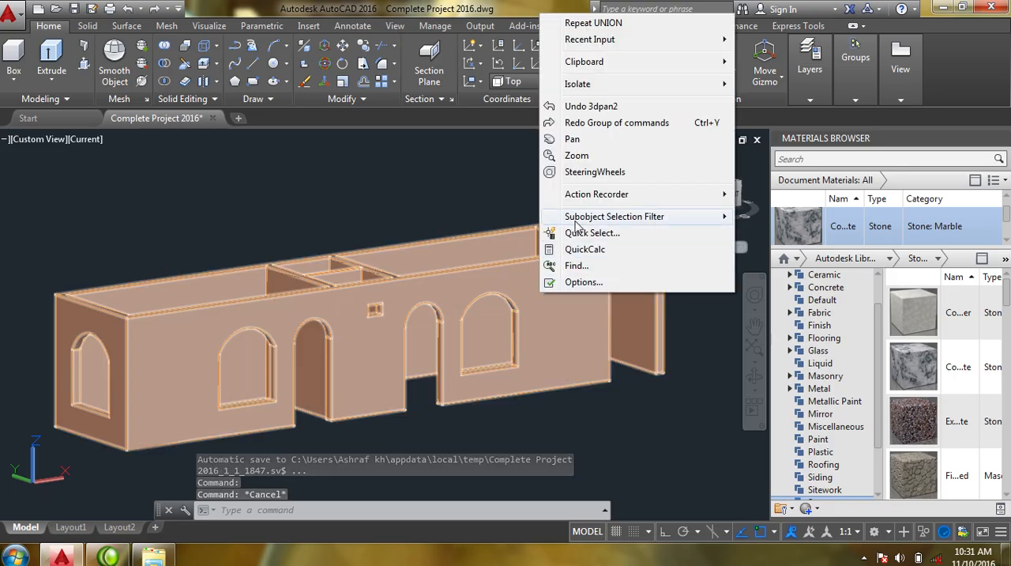
{"action": "mouse_move", "coordinate": [680, 222]}
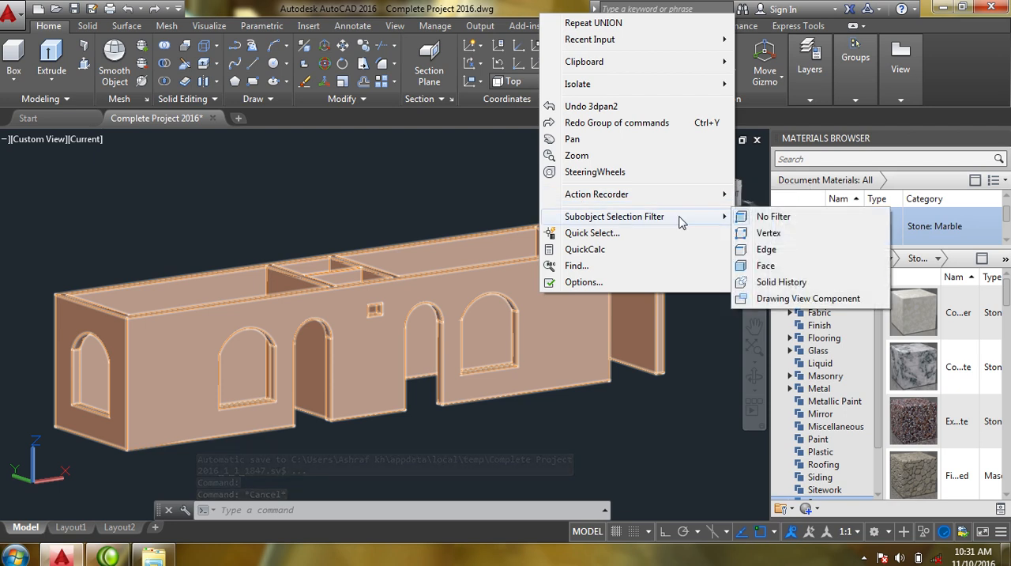
{"action": "left_click", "coordinate": [765, 266]}
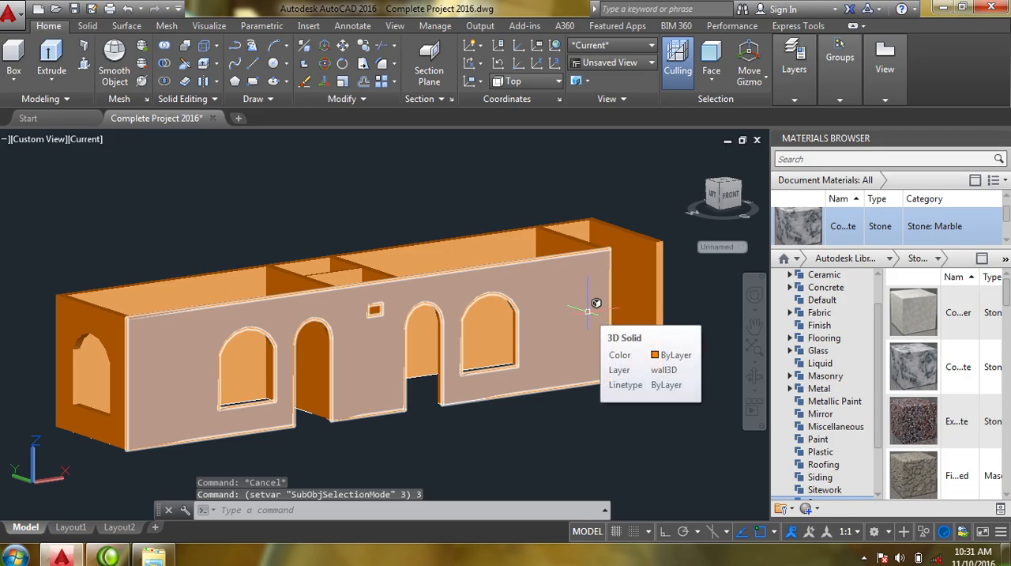
- Assign the Wall Paint: Glossy material to the long front wall face and the narrow end face of the projecting wall
{"action": "left_click", "coordinate": [588, 309]}
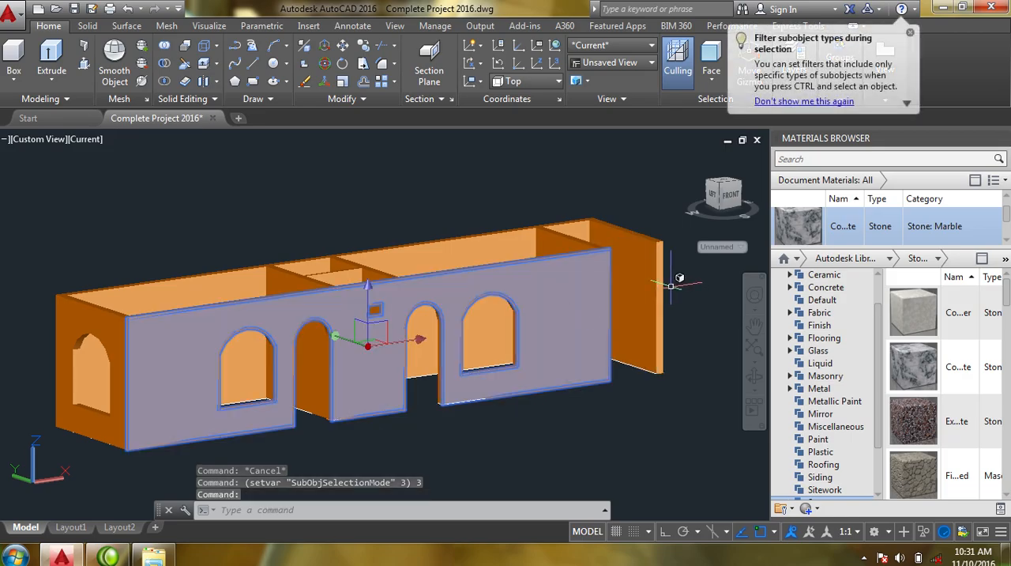
{"action": "scroll", "coordinate": [673, 286], "scroll_direction": "up", "scroll_amount": 5}
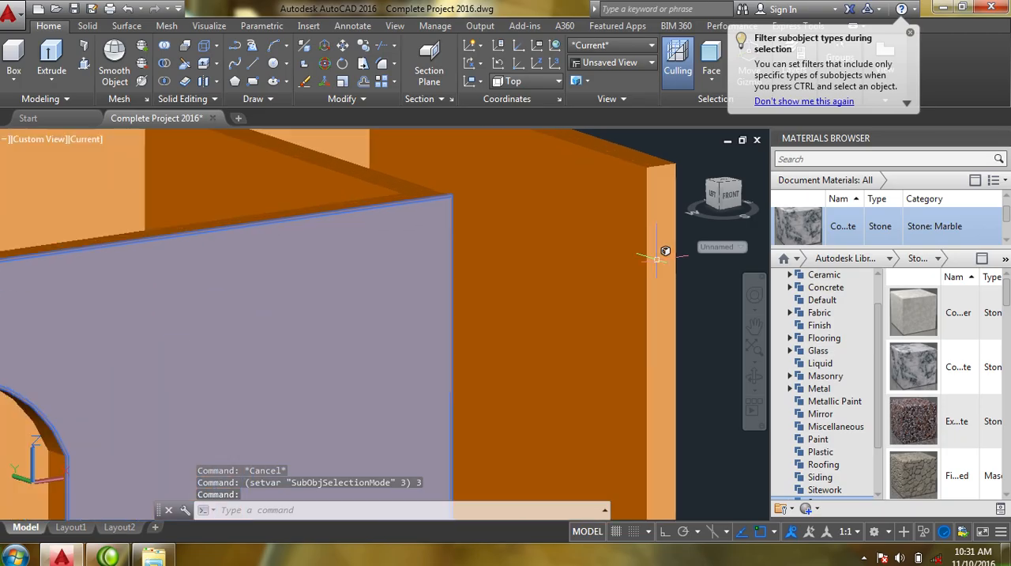
{"action": "left_click", "coordinate": [662, 253]}
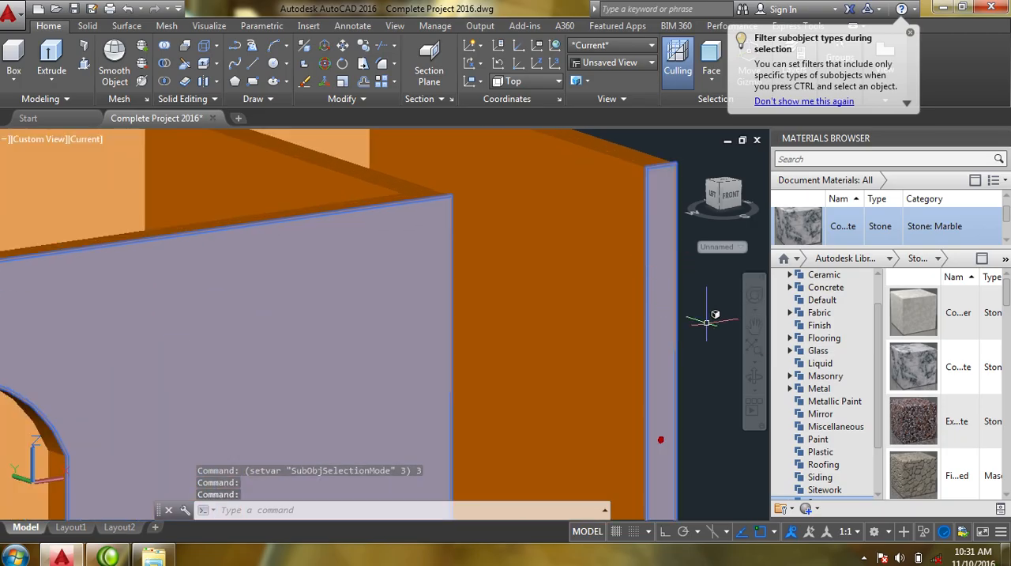
{"action": "left_click", "coordinate": [1005, 245]}
{"action": "left_click", "coordinate": [1005, 245]}
{"action": "left_click", "coordinate": [1006, 245]}
{"action": "left_click", "coordinate": [1005, 245]}
{"action": "left_click", "coordinate": [1006, 245]}
{"action": "left_click", "coordinate": [1006, 245]}
{"action": "left_click", "coordinate": [1006, 245]}
{"action": "left_click", "coordinate": [1005, 245]}
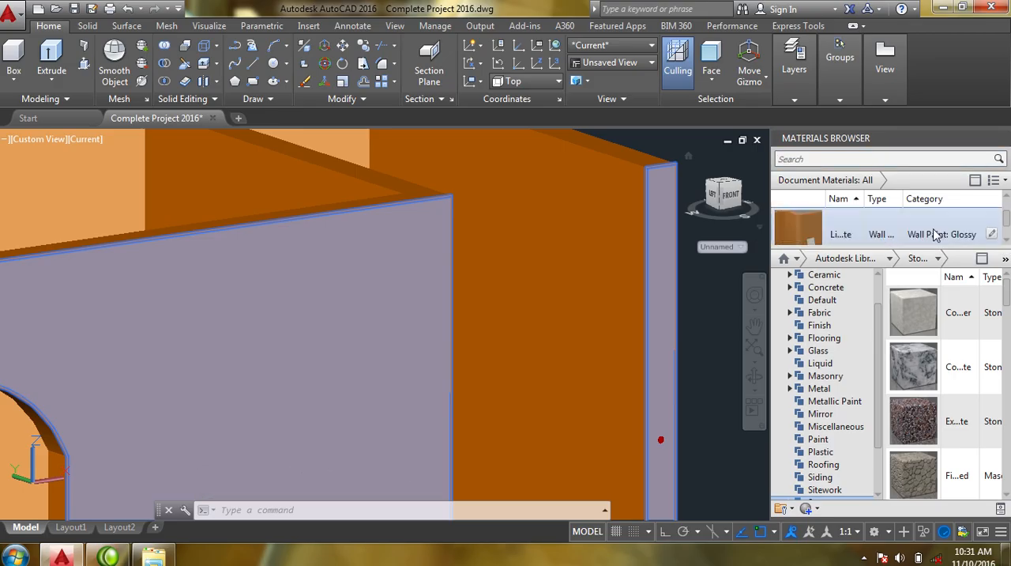
{"action": "right_click", "coordinate": [798, 234]}
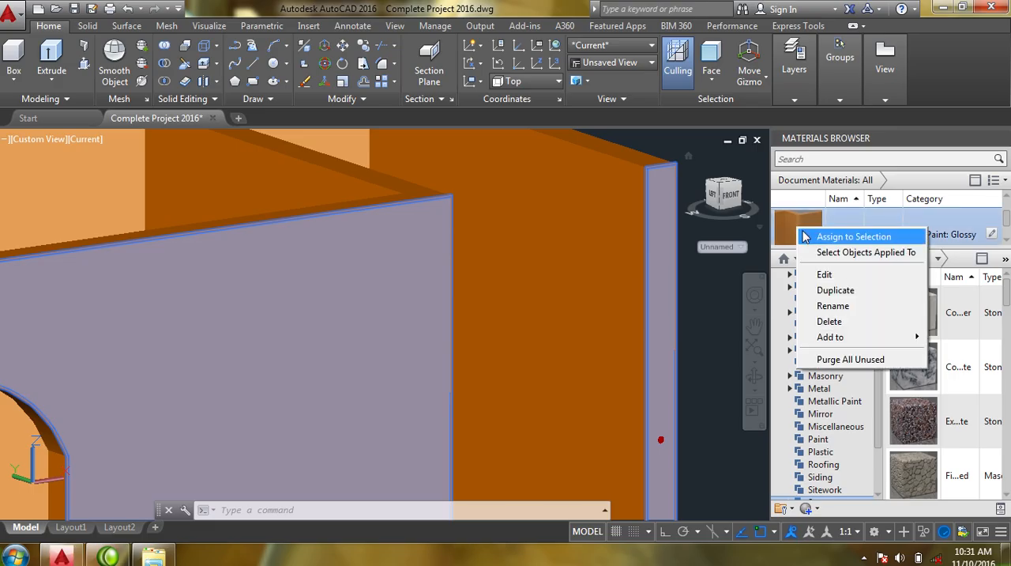
{"action": "left_click", "coordinate": [825, 237]}
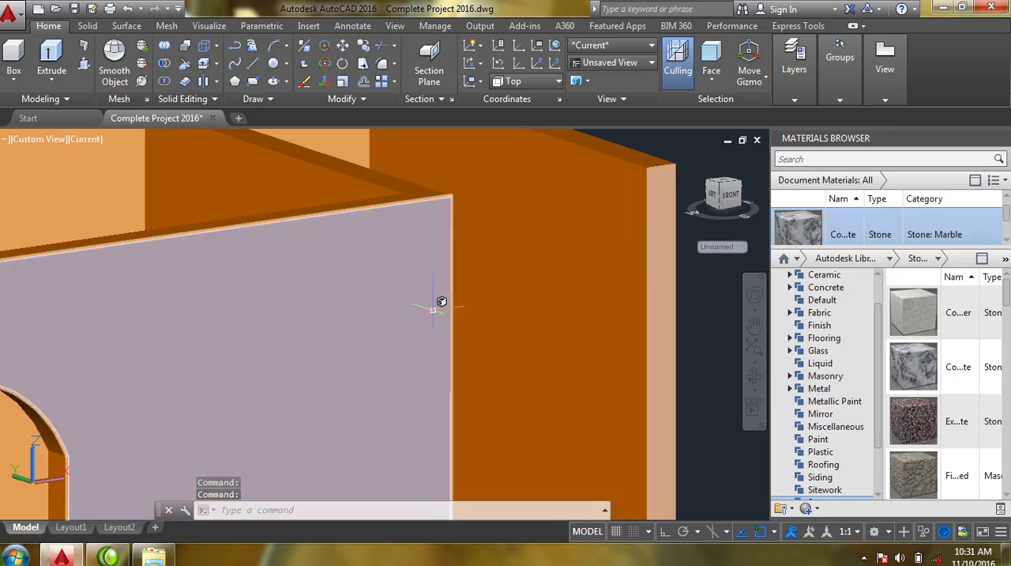
- Reset the subobject selection filter to No Filter so that whole solids can be selected again
{"action": "scroll", "coordinate": [441, 301], "scroll_direction": "down", "scroll_amount": 8}
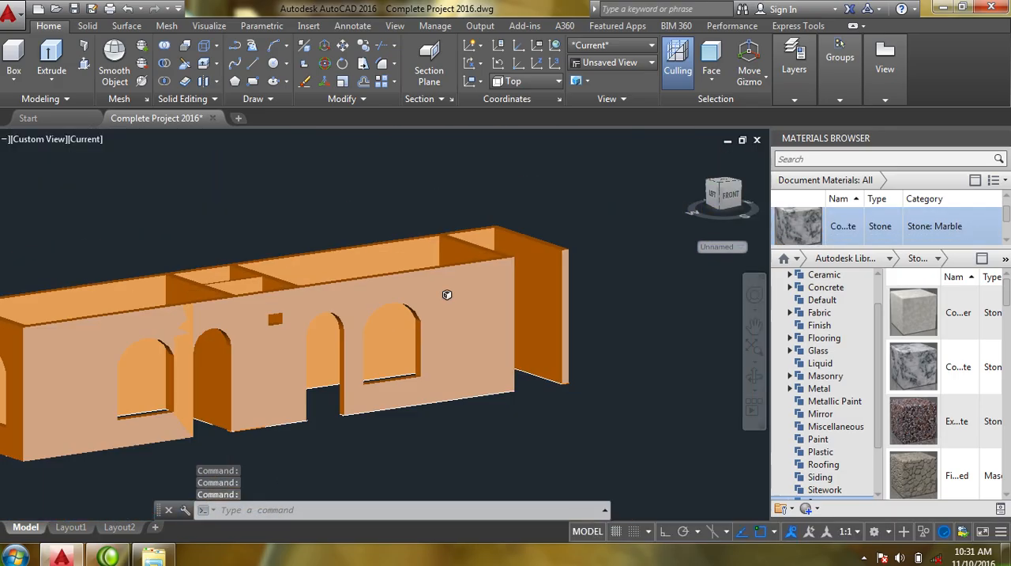
{"action": "middle_click_drag", "start_coordinate": [447, 294], "coordinate": [409, 359], "text": "shift"}
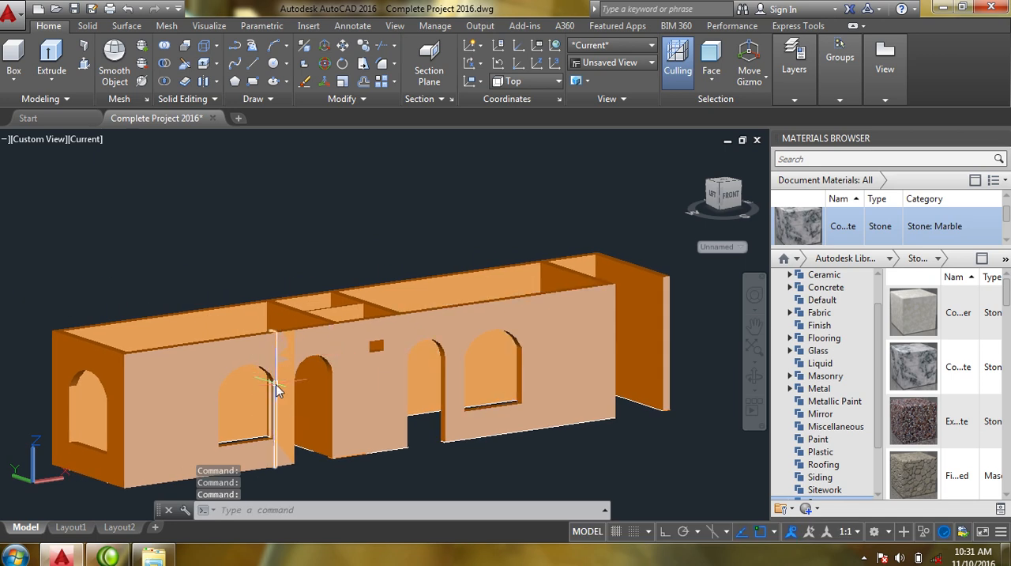
{"action": "key", "text": "Escape"}
{"action": "middle_click_drag", "start_coordinate": [275, 383], "coordinate": [321, 369]}
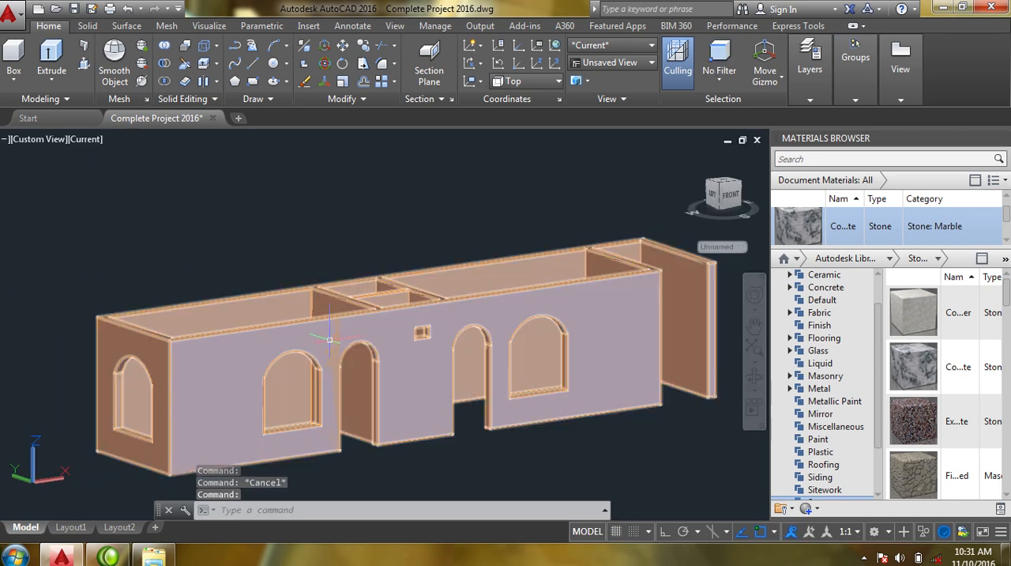
- Assign the Wall Paint: Glossy material to the separate narrow wall piece between the front arched window and the adjacent arched doorway
{"action": "scroll", "coordinate": [390, 390], "scroll_direction": "up", "scroll_amount": 4}
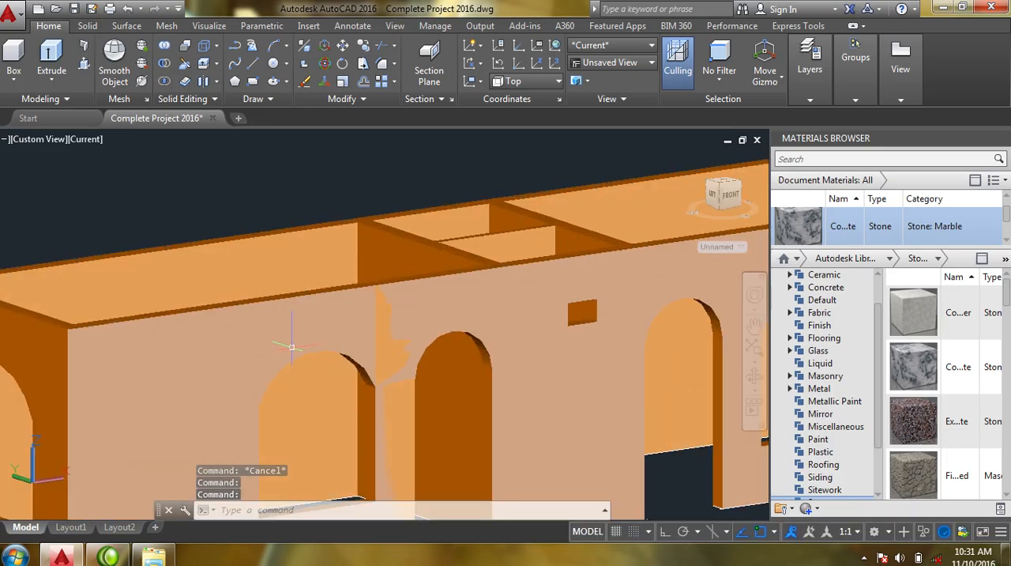
{"action": "scroll", "coordinate": [368, 357], "scroll_direction": "down", "scroll_amount": 2}
{"action": "left_click", "coordinate": [362, 426]}
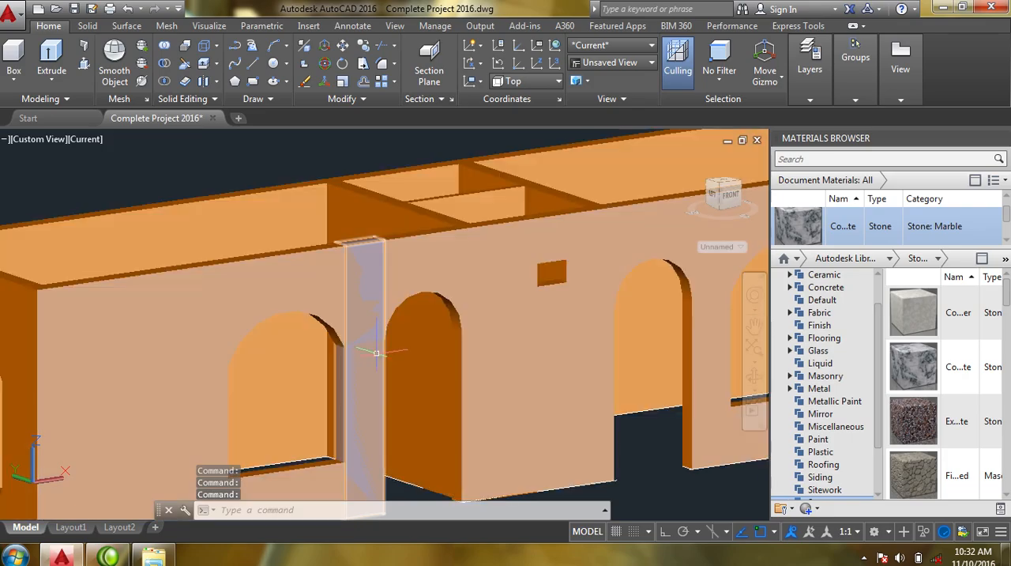
{"action": "left_click", "coordinate": [376, 353]}
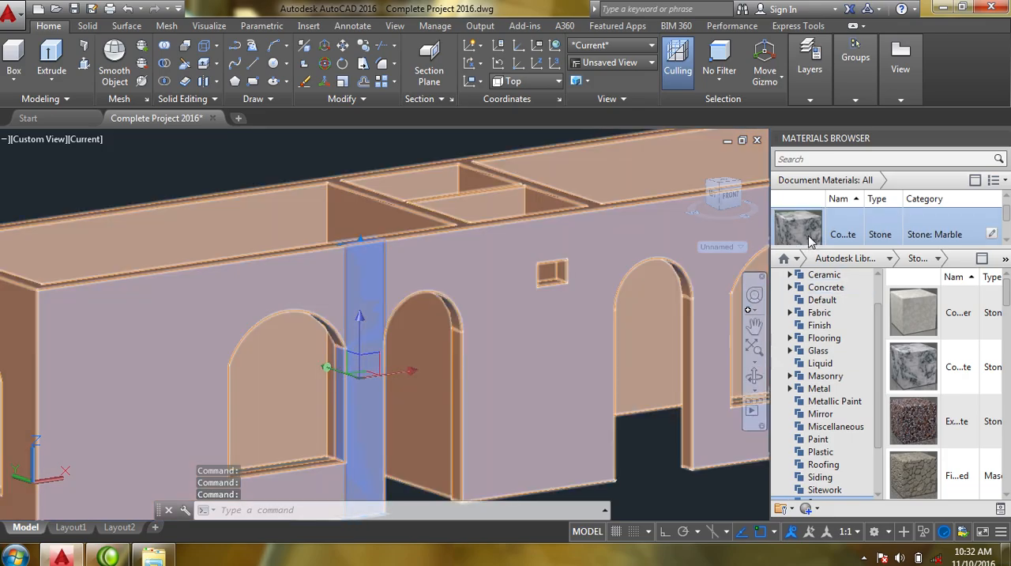
{"action": "left_click", "coordinate": [1009, 228]}
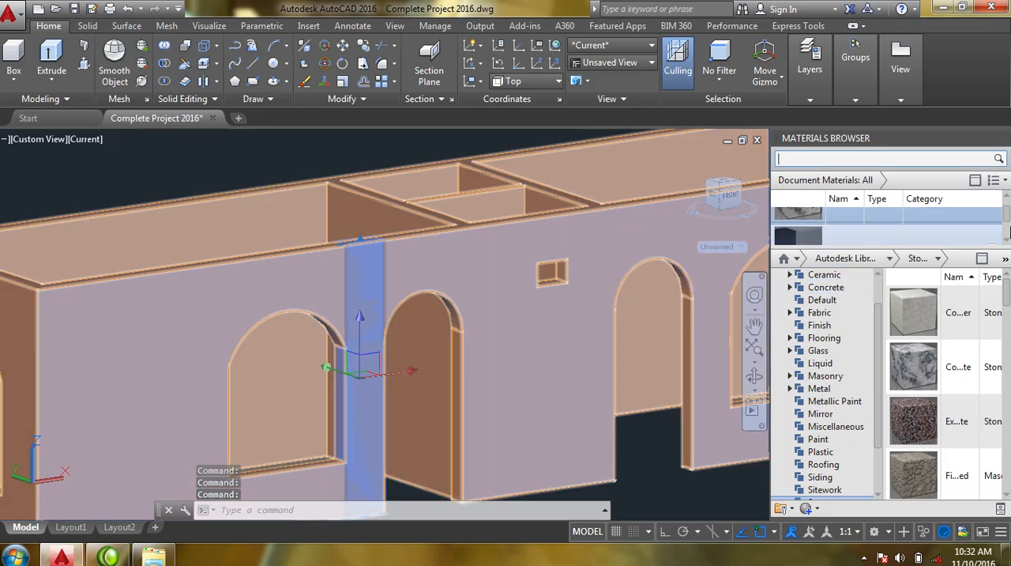
{"action": "left_click", "coordinate": [1006, 238]}
{"action": "left_click", "coordinate": [1005, 238]}
{"action": "left_click", "coordinate": [1006, 238]}
{"action": "left_click", "coordinate": [1006, 238]}
{"action": "left_click", "coordinate": [1005, 237]}
{"action": "left_click", "coordinate": [1006, 237]}
{"action": "left_click", "coordinate": [1005, 238]}
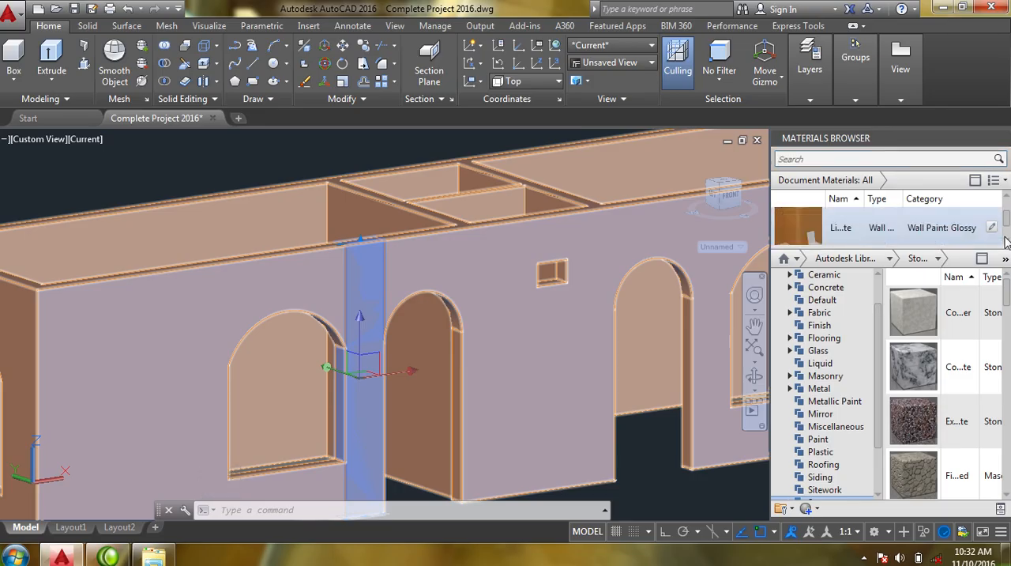
{"action": "right_click", "coordinate": [794, 228]}
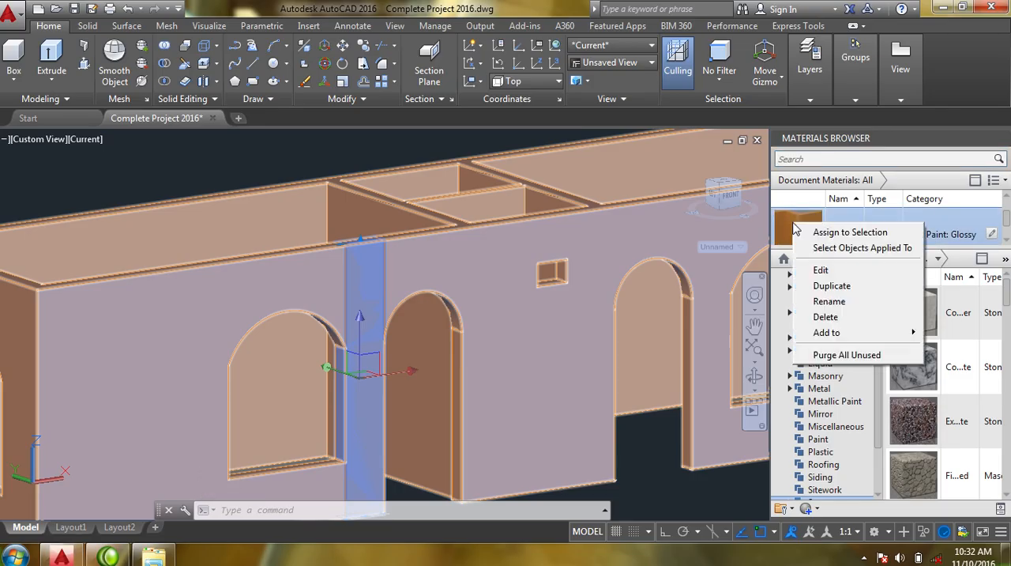
{"action": "left_click", "coordinate": [814, 229]}
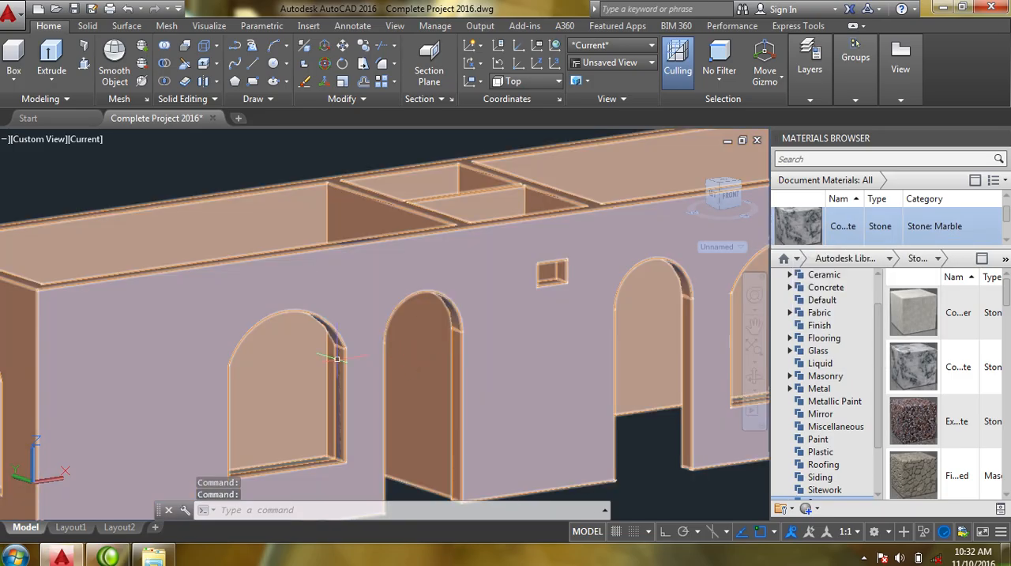
- Examine the painted front wall up close and as a whole, especially around the arched window and doorway
{"action": "middle_click_drag", "start_coordinate": [337, 359], "coordinate": [326, 356]}
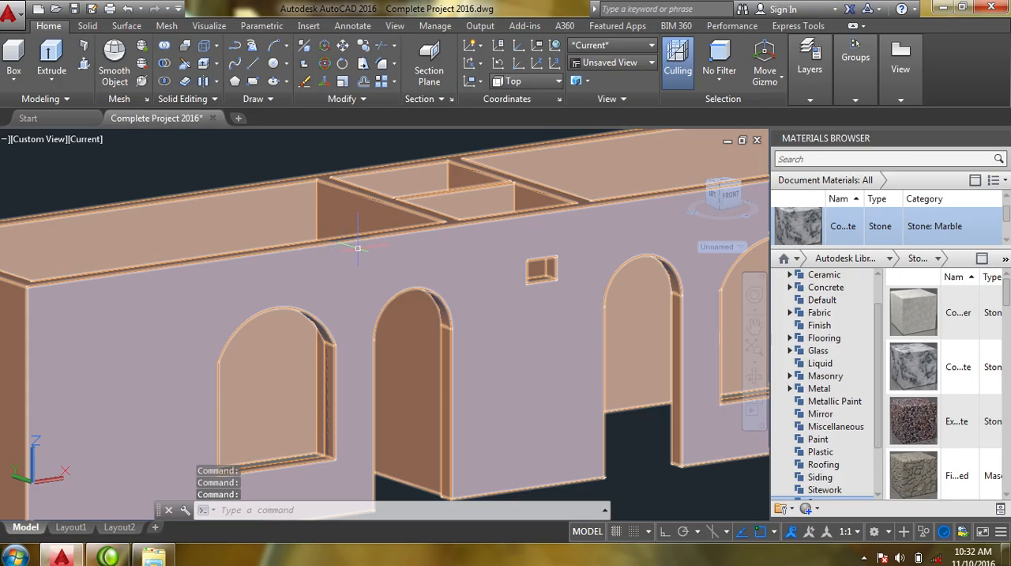
{"action": "scroll", "coordinate": [342, 398], "scroll_direction": "down", "scroll_amount": 3}
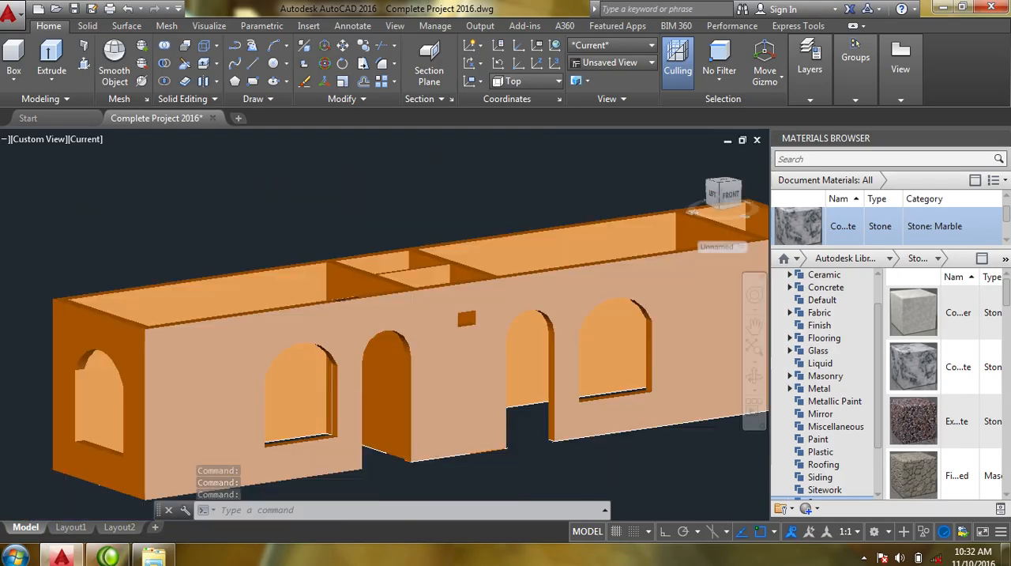
{"action": "middle_click_drag", "start_coordinate": [340, 404], "coordinate": [390, 395], "text": "shift"}
{"action": "scroll", "coordinate": [328, 318], "scroll_direction": "up", "scroll_amount": 3}
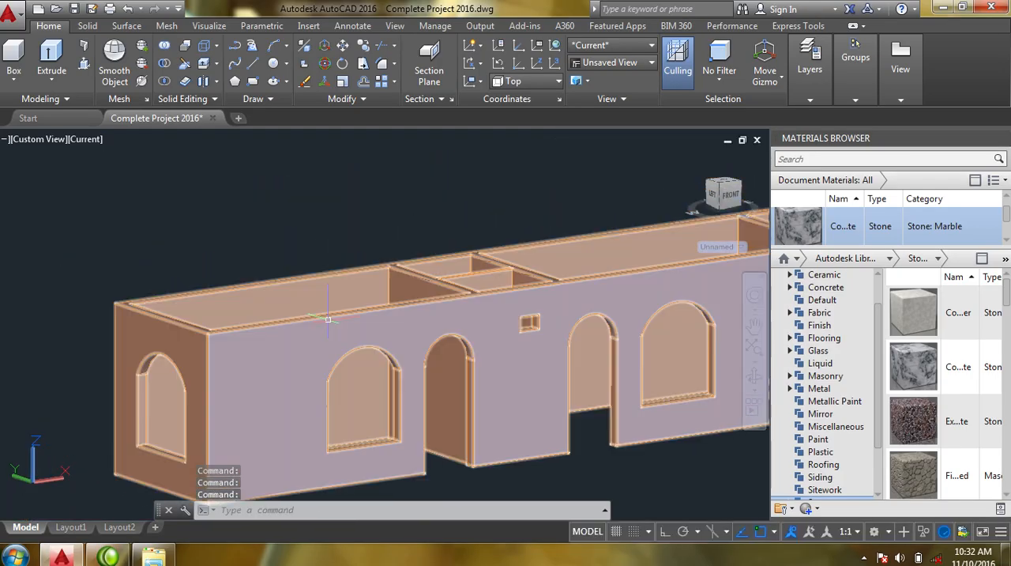
{"action": "scroll", "coordinate": [367, 383], "scroll_direction": "up", "scroll_amount": 6}
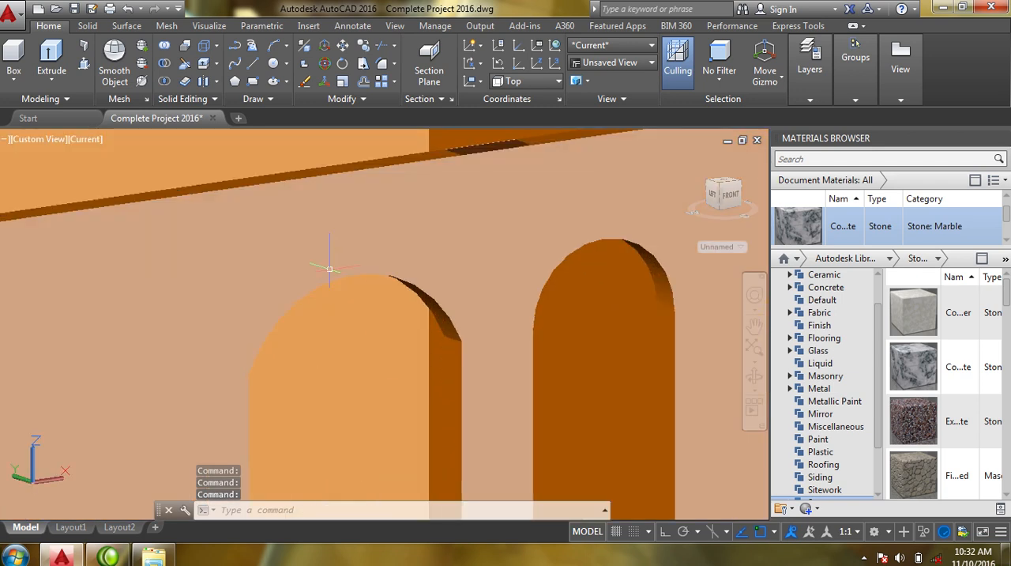
{"action": "scroll", "coordinate": [348, 374], "scroll_direction": "down", "scroll_amount": 4}
{"action": "middle_click_drag", "start_coordinate": [343, 361], "coordinate": [288, 363]}
{"action": "scroll", "coordinate": [285, 362], "scroll_direction": "down", "scroll_amount": 5}
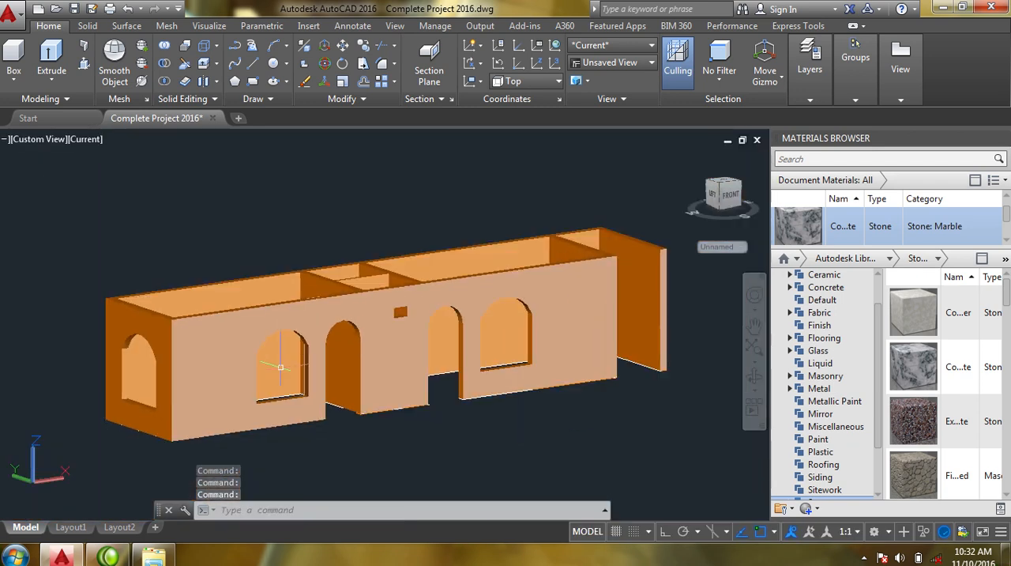
{"action": "middle_click_drag", "start_coordinate": [378, 411], "coordinate": [398, 420]}
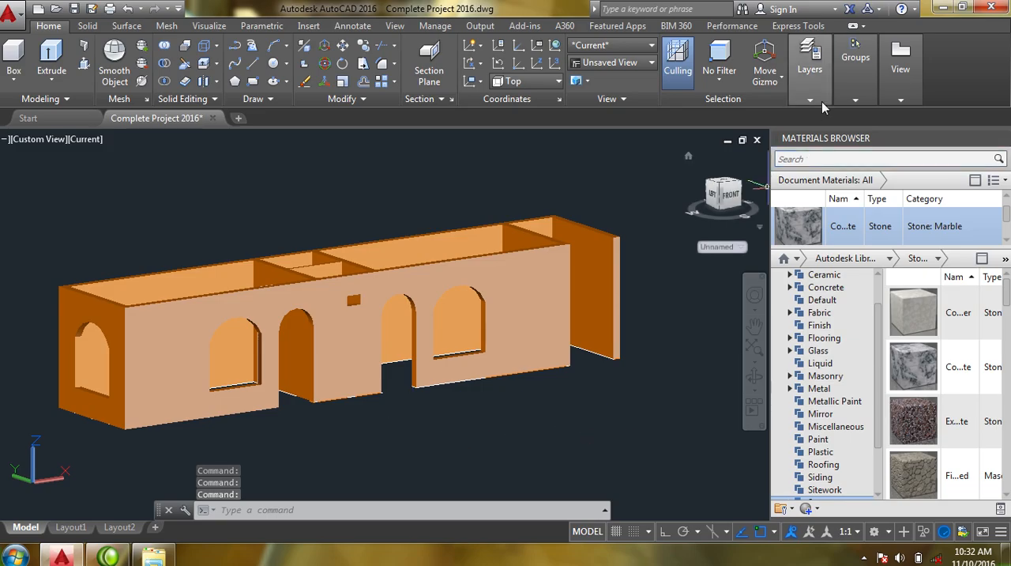
- Turn on the Farsh layer to display the floor slab beneath the walls
{"action": "mouse_move", "coordinate": [839, 102]}
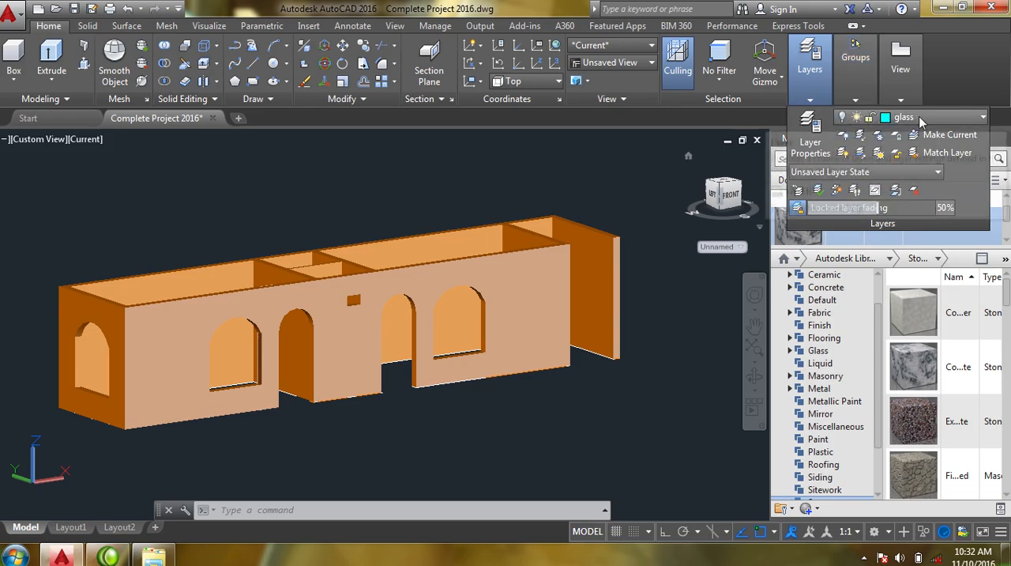
{"action": "left_click", "coordinate": [923, 117]}
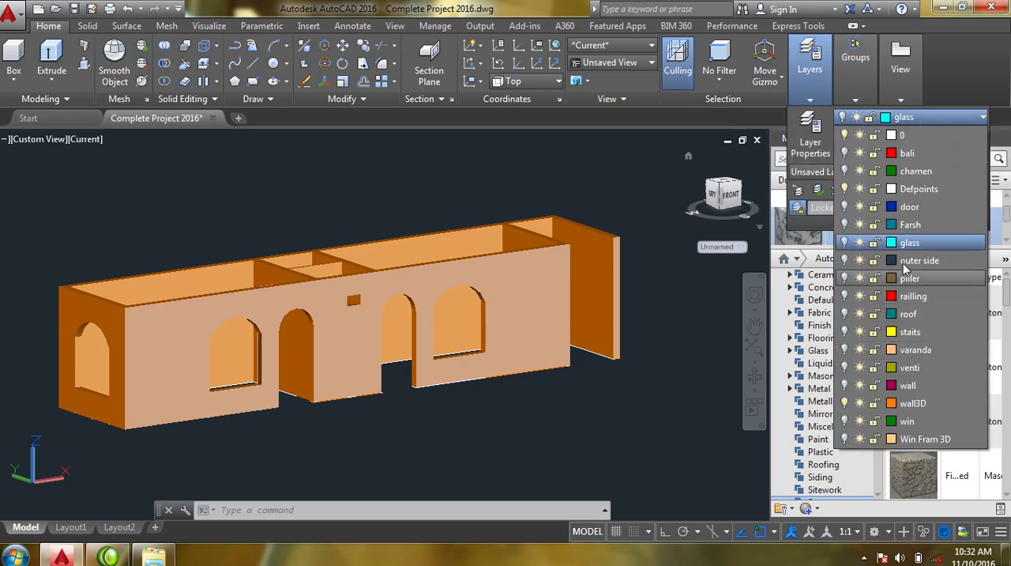
{"action": "left_click", "coordinate": [845, 225]}
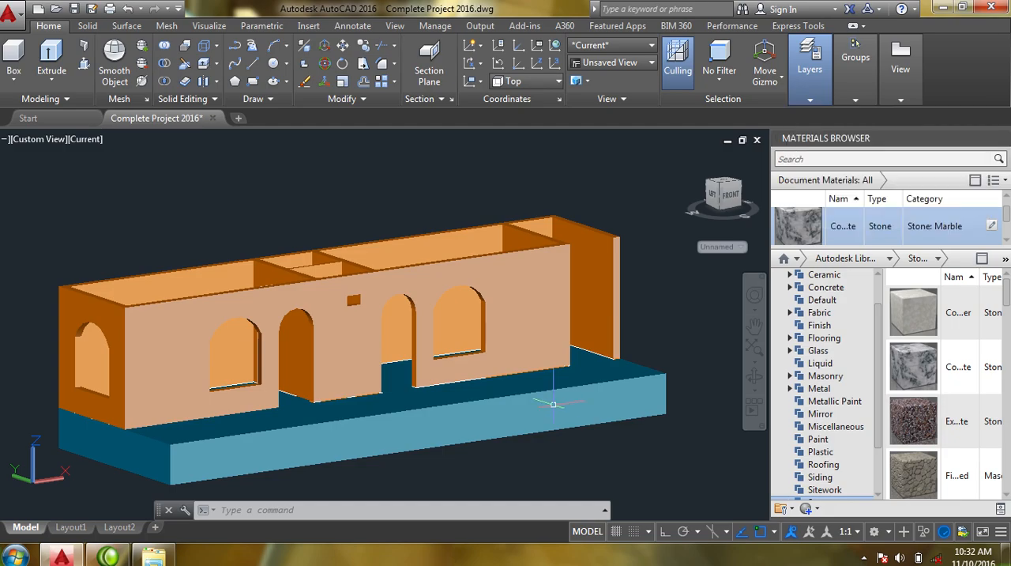
- Set the subobject selection filter to Face, with the floor slab viewed from above
{"action": "middle_click_drag", "start_coordinate": [380, 393], "coordinate": [391, 341]}
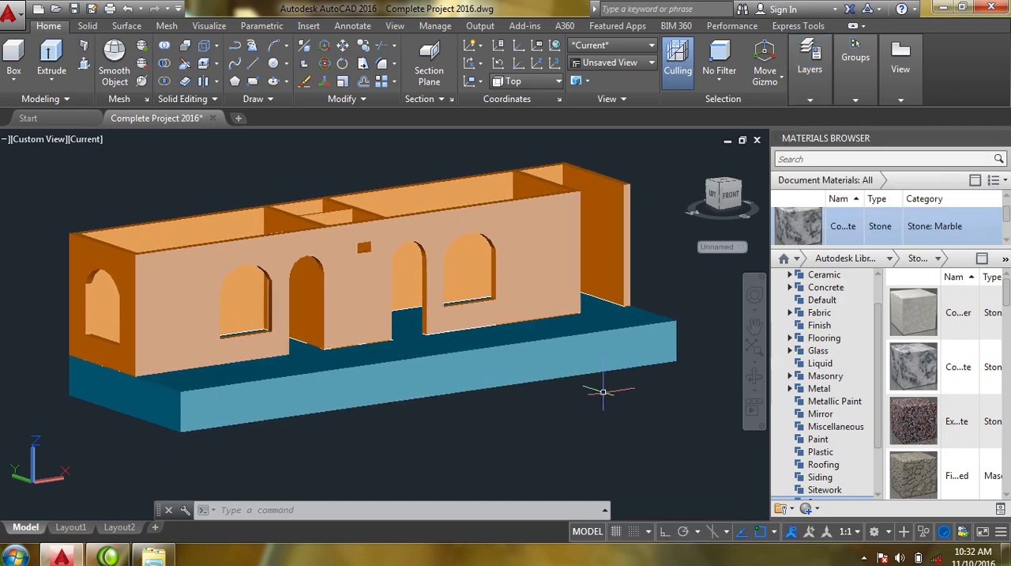
{"action": "left_click", "coordinate": [751, 377]}
{"action": "left_click_drag", "start_coordinate": [605, 376], "coordinate": [613, 405]}
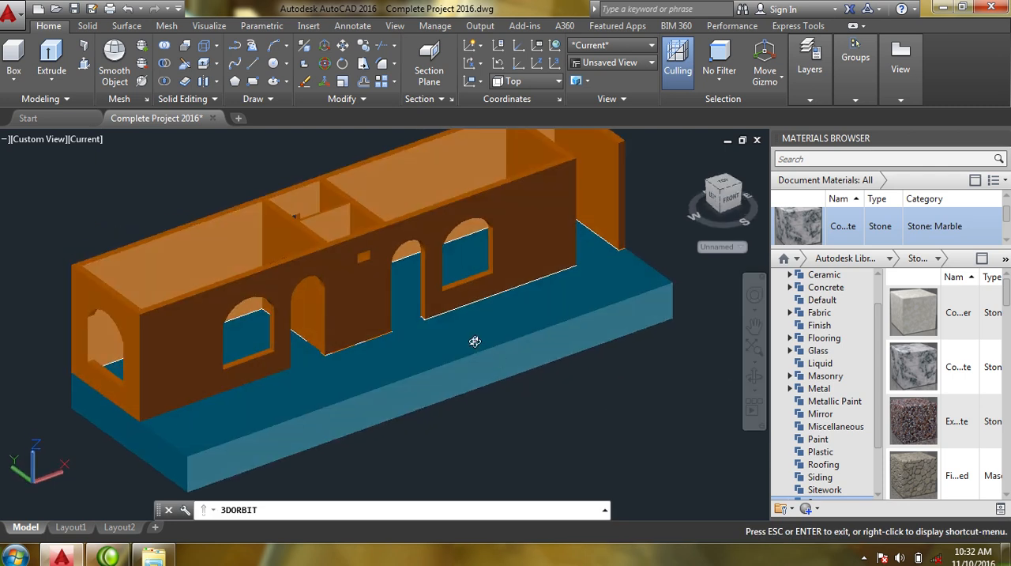
{"action": "key", "text": "Escape"}
{"action": "scroll", "coordinate": [471, 338], "scroll_direction": "up", "scroll_amount": 5}
{"action": "middle_click_drag", "start_coordinate": [467, 338], "coordinate": [511, 340]}
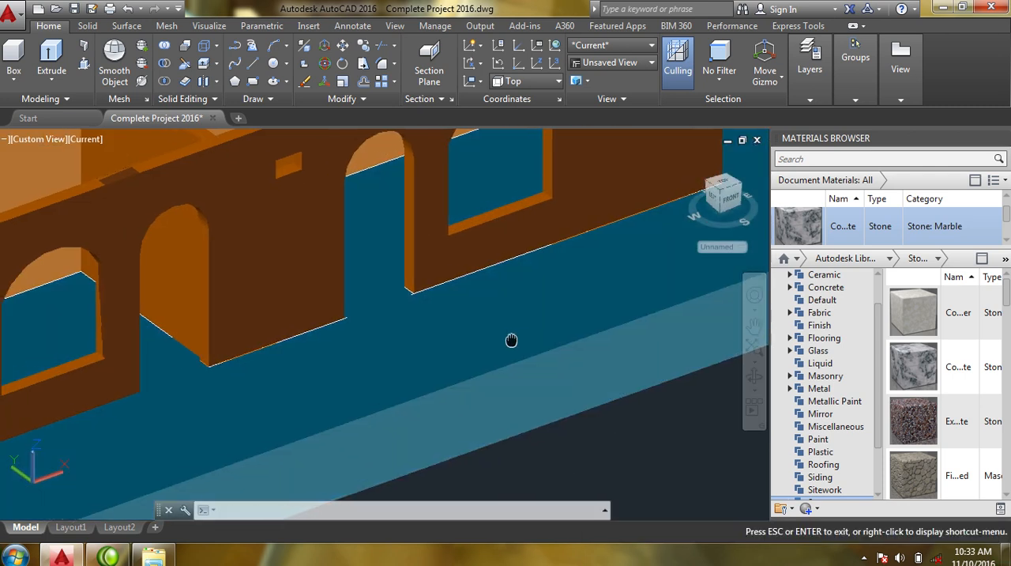
{"action": "right_click", "coordinate": [455, 334]}
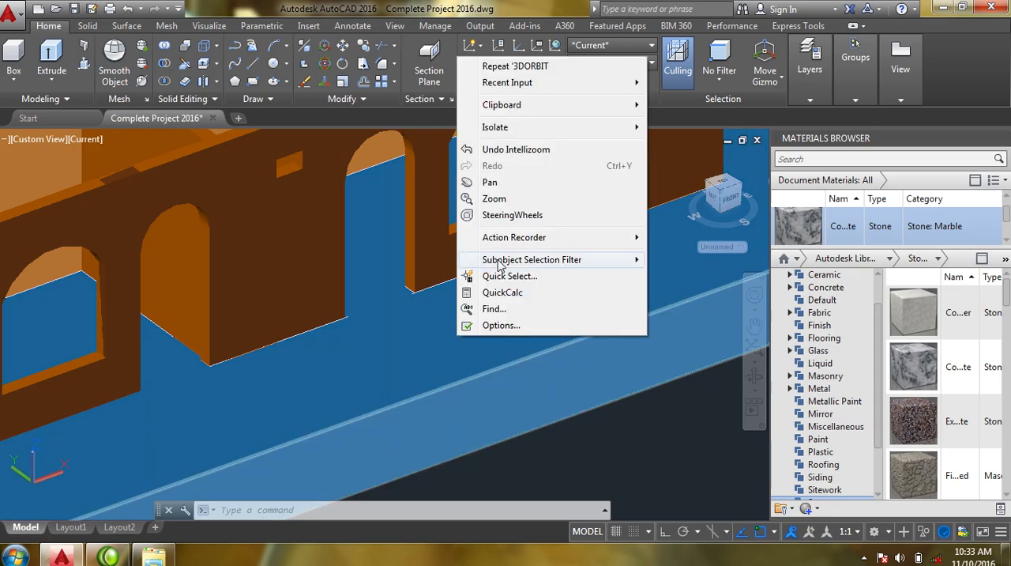
{"action": "mouse_move", "coordinate": [542, 263]}
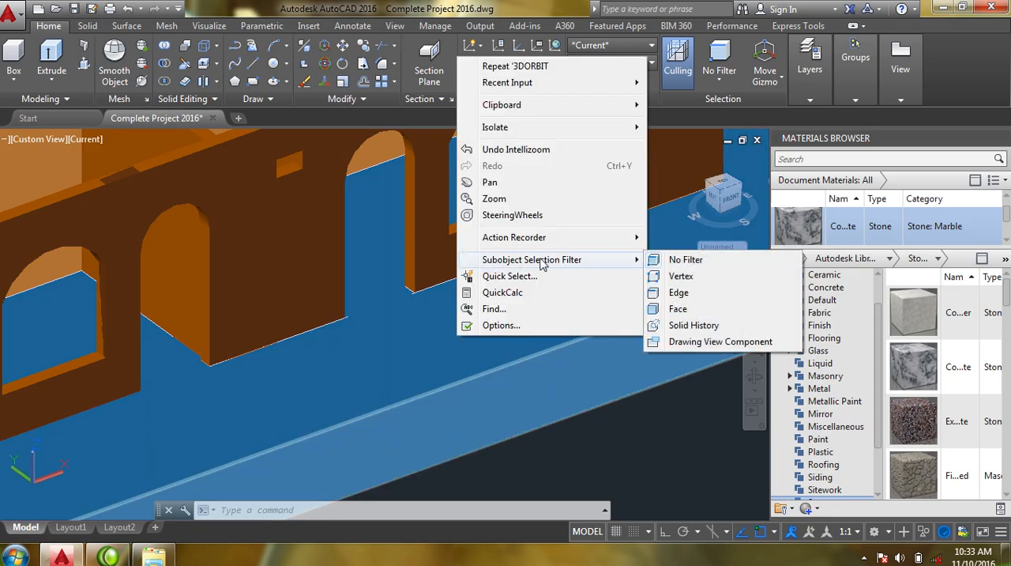
{"action": "left_click", "coordinate": [679, 309]}
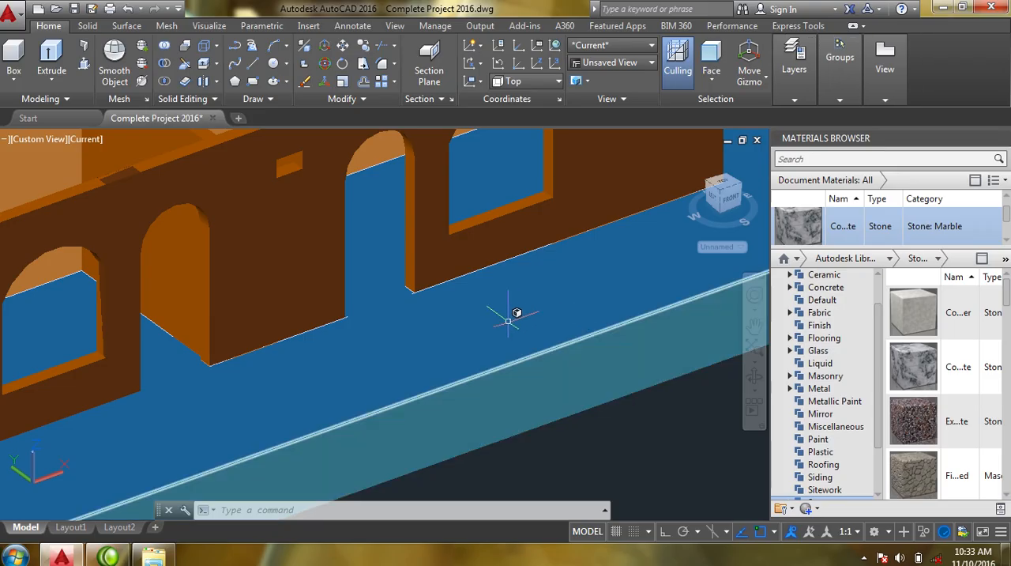
- Assign the Masonry material of category Stone to the top face of the floor slab
{"action": "left_click", "coordinate": [421, 321]}
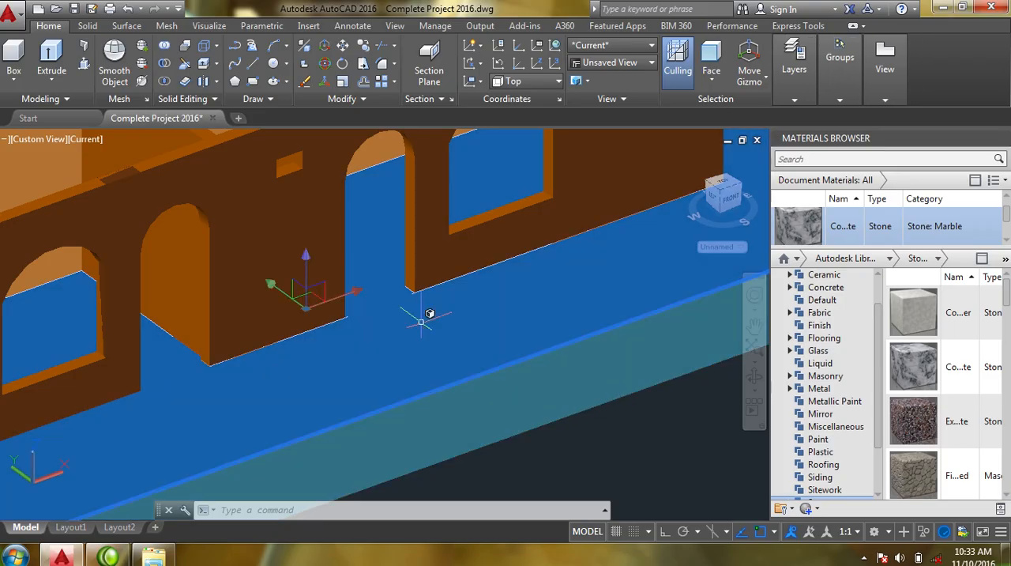
{"action": "scroll", "coordinate": [421, 321], "scroll_direction": "down", "scroll_amount": 2}
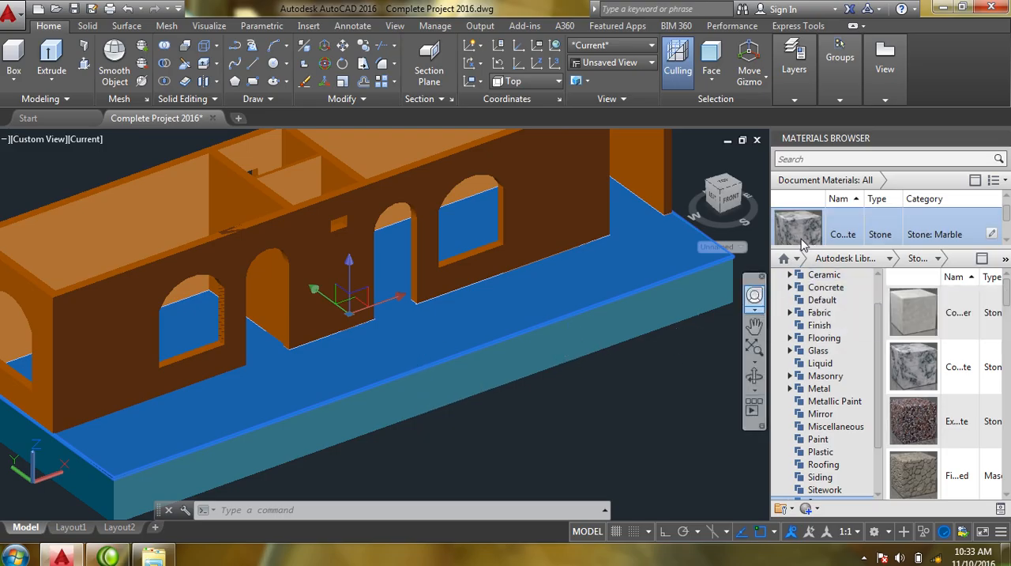
{"action": "left_click_drag", "start_coordinate": [1007, 224], "coordinate": [1007, 240]}
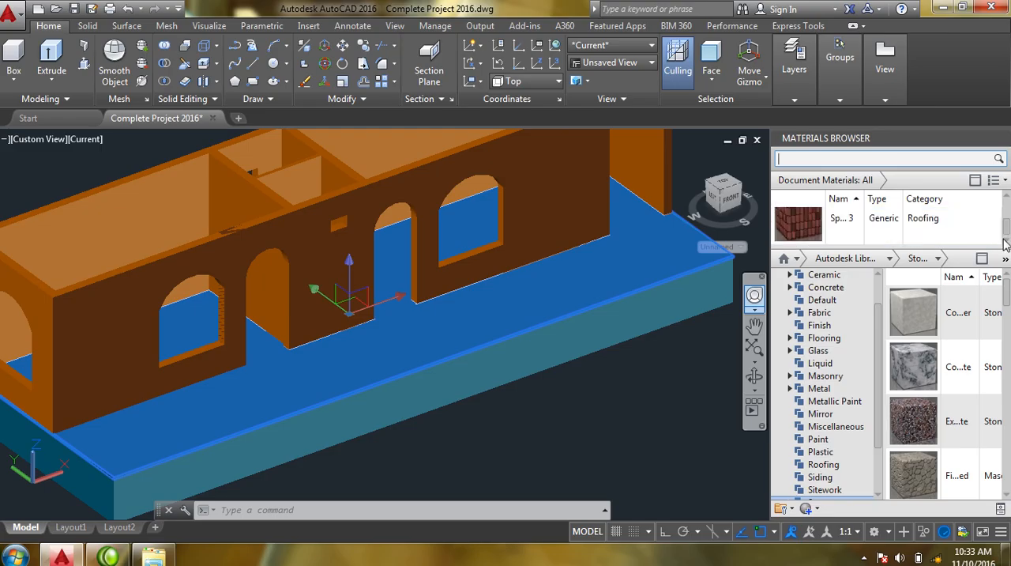
{"action": "left_click", "coordinate": [1007, 201]}
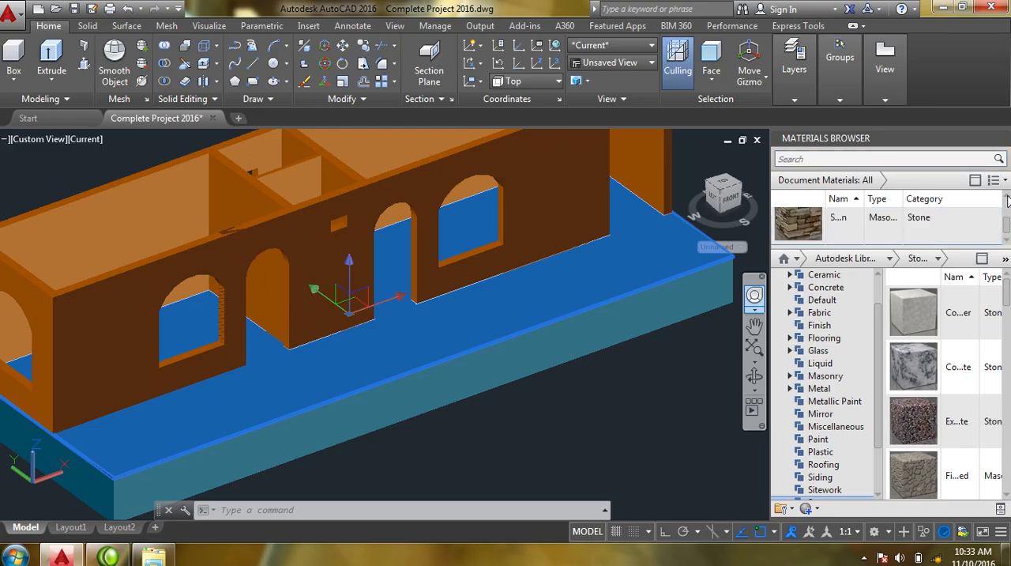
{"action": "right_click", "coordinate": [803, 228]}
{"action": "left_click", "coordinate": [814, 235]}
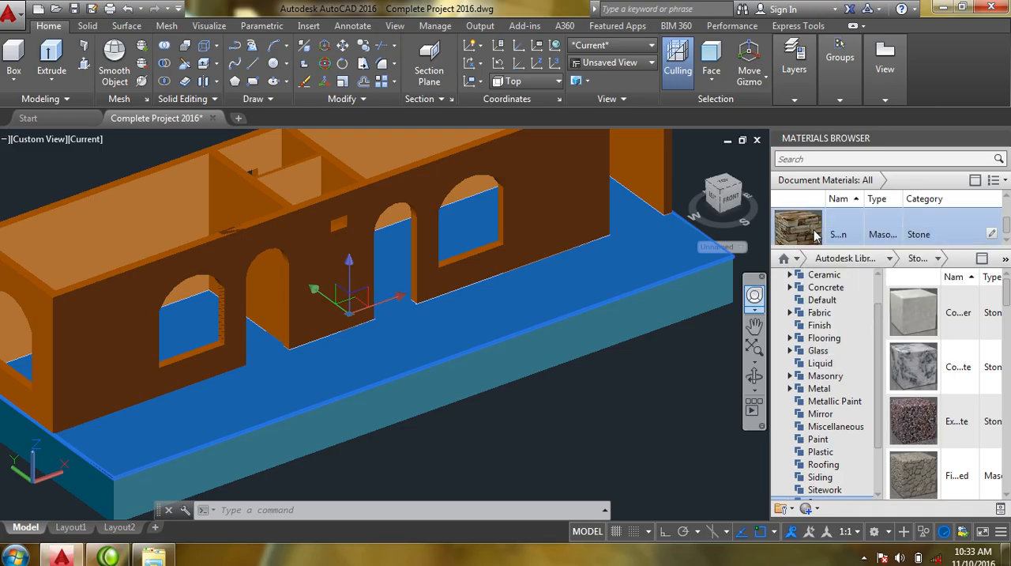
- Examine the stone finish on the floor slab's top face up close and along the whole front of the house
{"action": "middle_click_drag", "start_coordinate": [494, 346], "coordinate": [497, 367]}
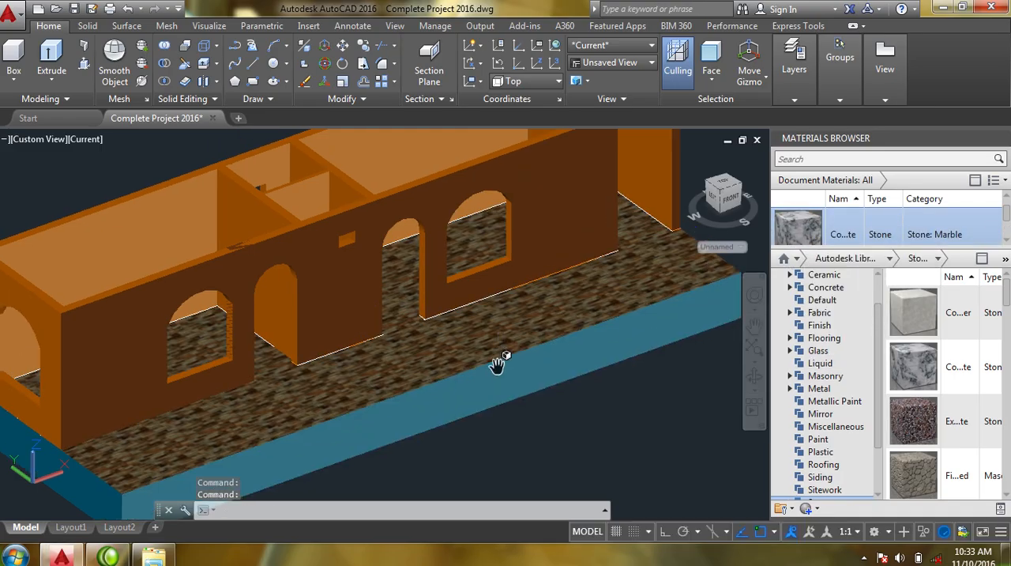
{"action": "scroll", "coordinate": [496, 348], "scroll_direction": "up", "scroll_amount": 5}
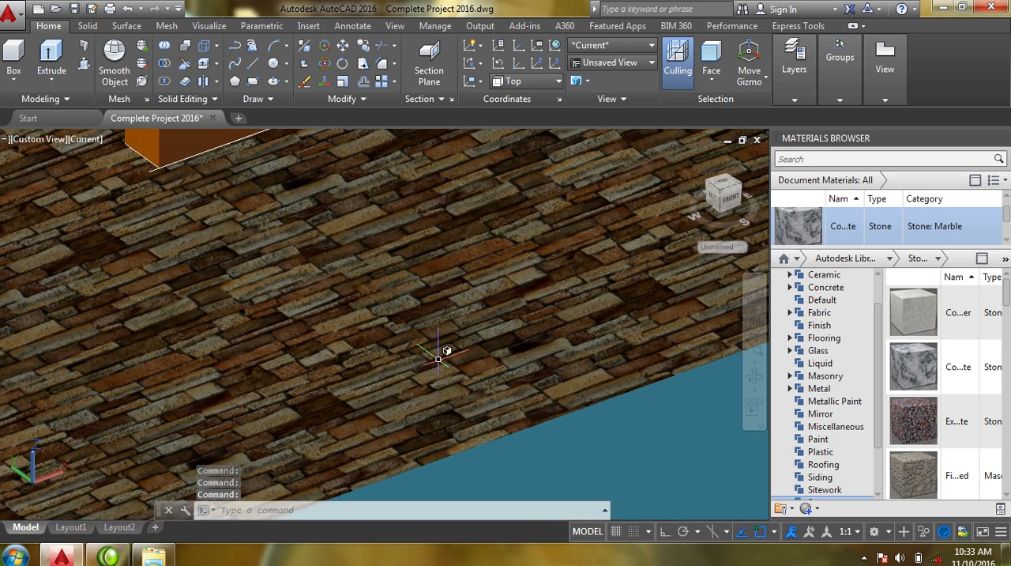
{"action": "scroll", "coordinate": [439, 359], "scroll_direction": "down", "scroll_amount": 5}
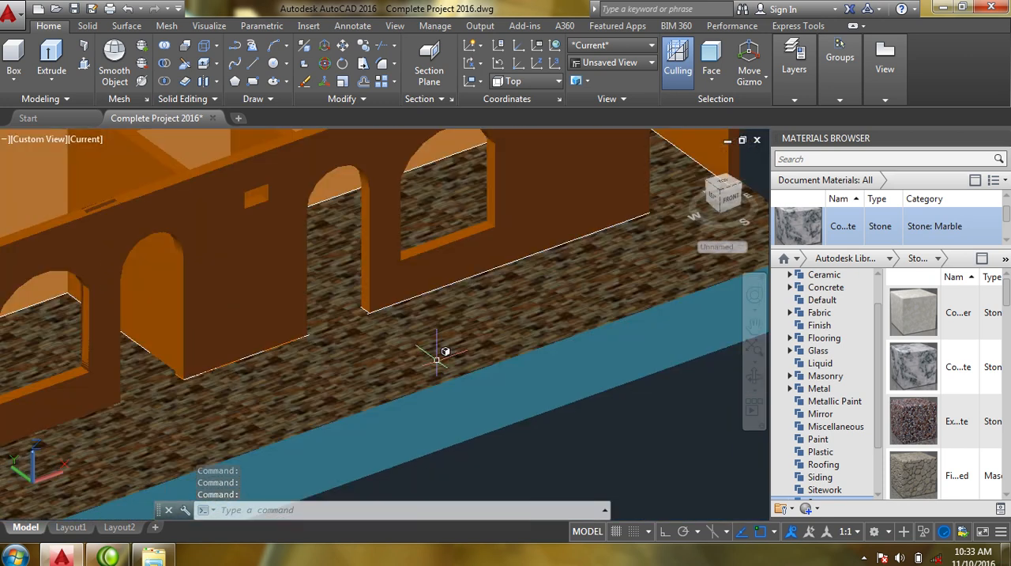
{"action": "middle_click_drag", "start_coordinate": [438, 359], "coordinate": [407, 387], "text": "shift"}
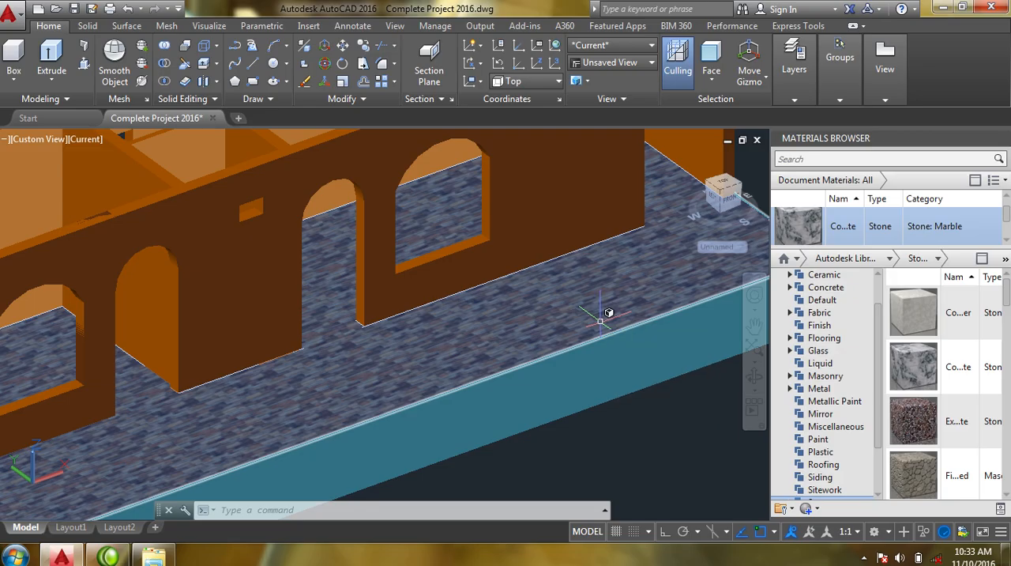
{"action": "scroll", "coordinate": [368, 341], "scroll_direction": "up", "scroll_amount": 3}
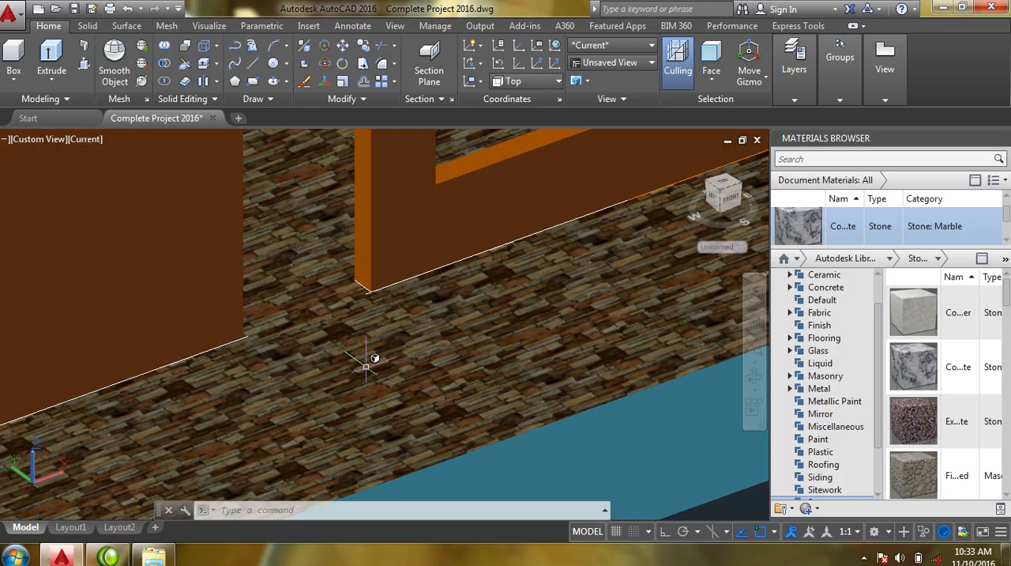
{"action": "scroll", "coordinate": [379, 361], "scroll_direction": "down", "scroll_amount": 2}
{"action": "scroll", "coordinate": [372, 363], "scroll_direction": "down", "scroll_amount": 2}
{"action": "middle_click_drag", "start_coordinate": [342, 402], "coordinate": [421, 335]}
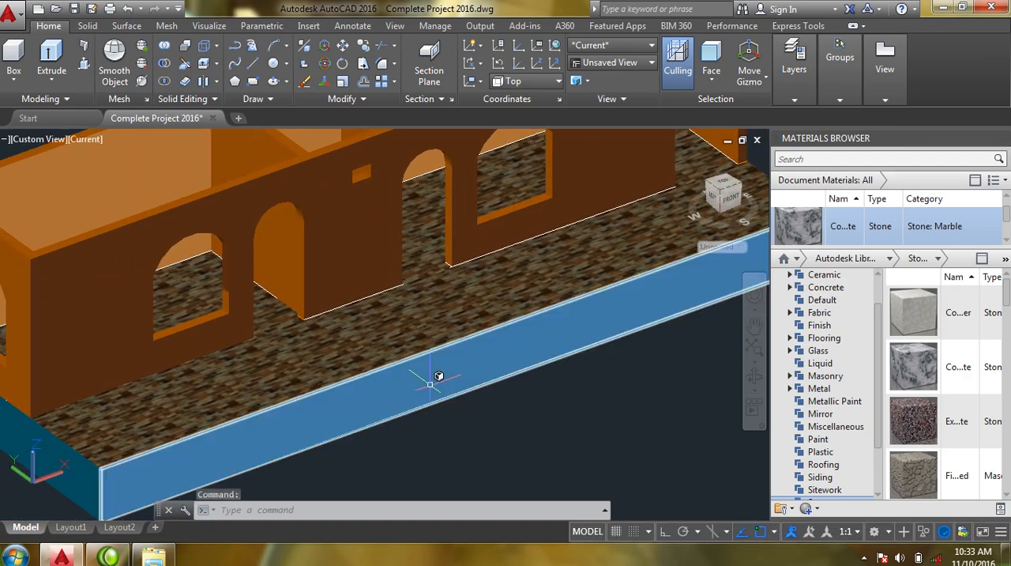
{"action": "middle_click_drag", "start_coordinate": [307, 353], "coordinate": [332, 361], "text": "shift"}
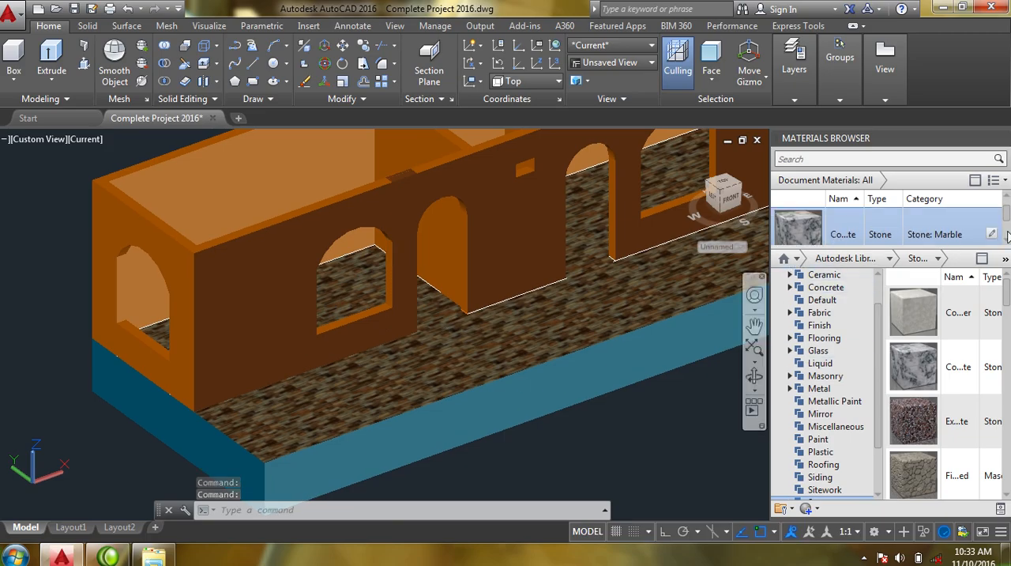
- Look through the document materials, past the stone entries, as far as the red Generic material of category Roofing
{"action": "left_click_drag", "start_coordinate": [1008, 219], "coordinate": [1006, 227]}
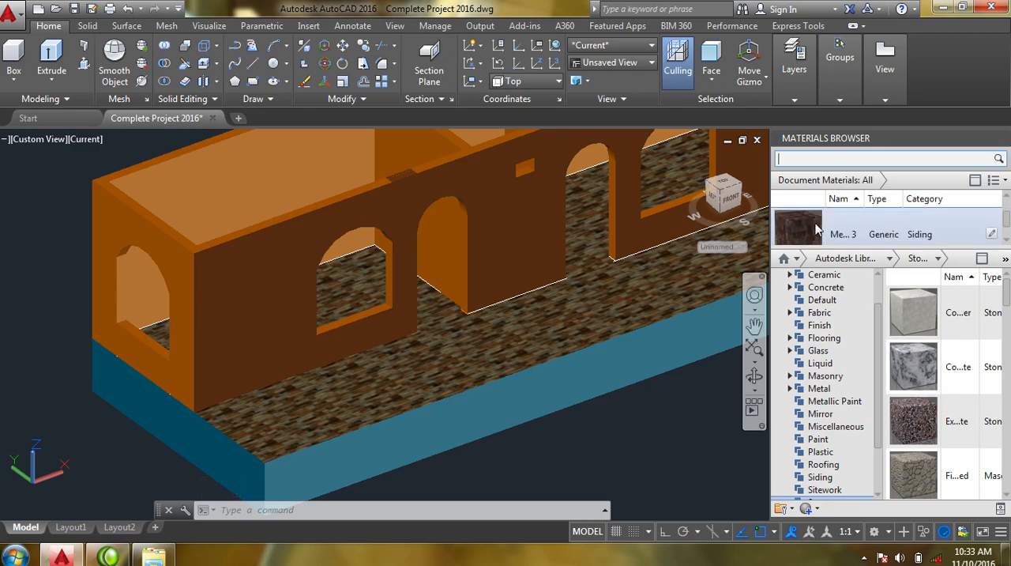
{"action": "left_click", "coordinate": [1007, 242]}
{"action": "left_click", "coordinate": [1006, 242]}
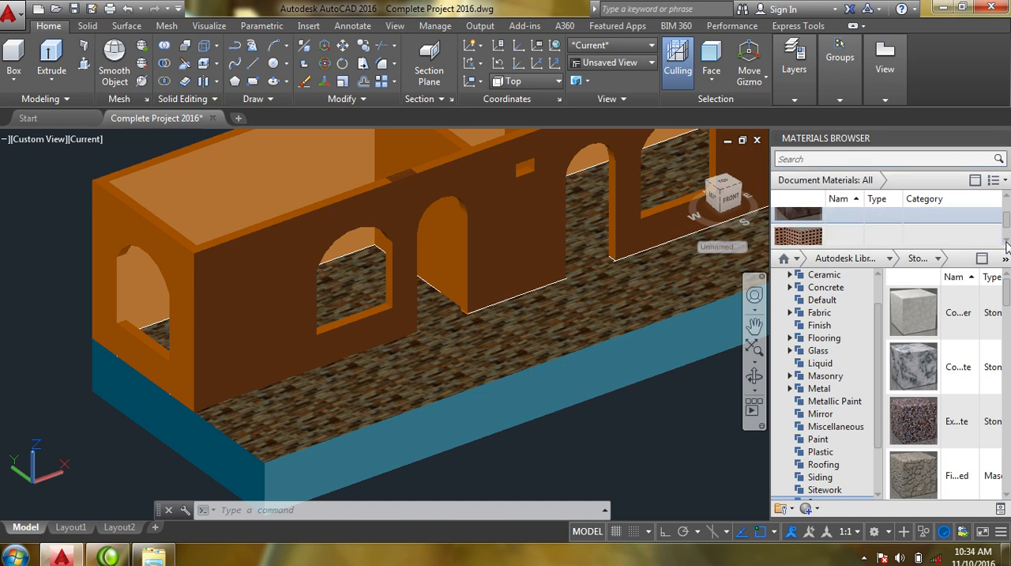
{"action": "left_click", "coordinate": [1006, 242]}
{"action": "left_click", "coordinate": [1006, 243]}
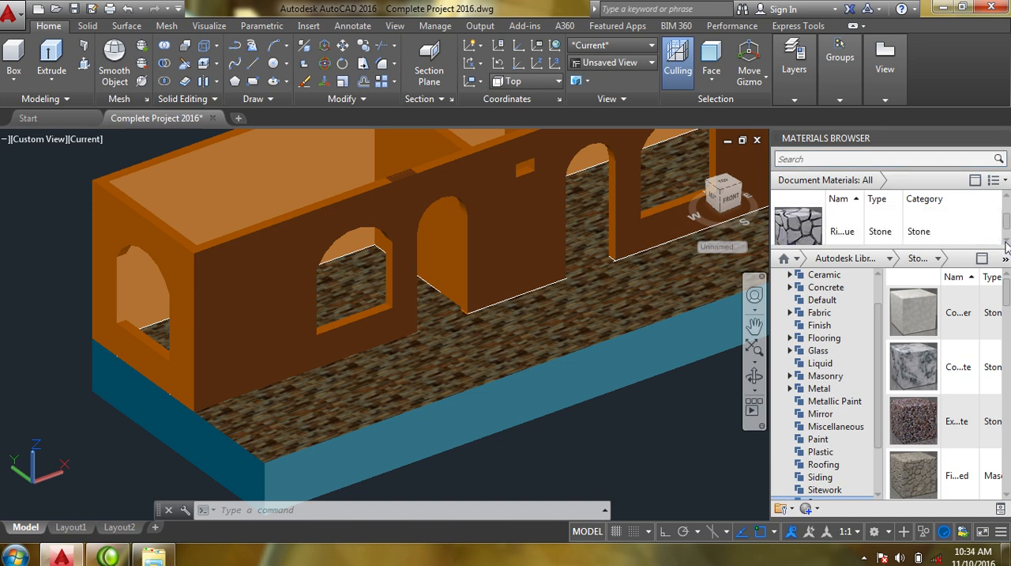
{"action": "left_click", "coordinate": [1006, 244]}
{"action": "left_click", "coordinate": [1006, 243]}
{"action": "left_click", "coordinate": [1007, 243]}
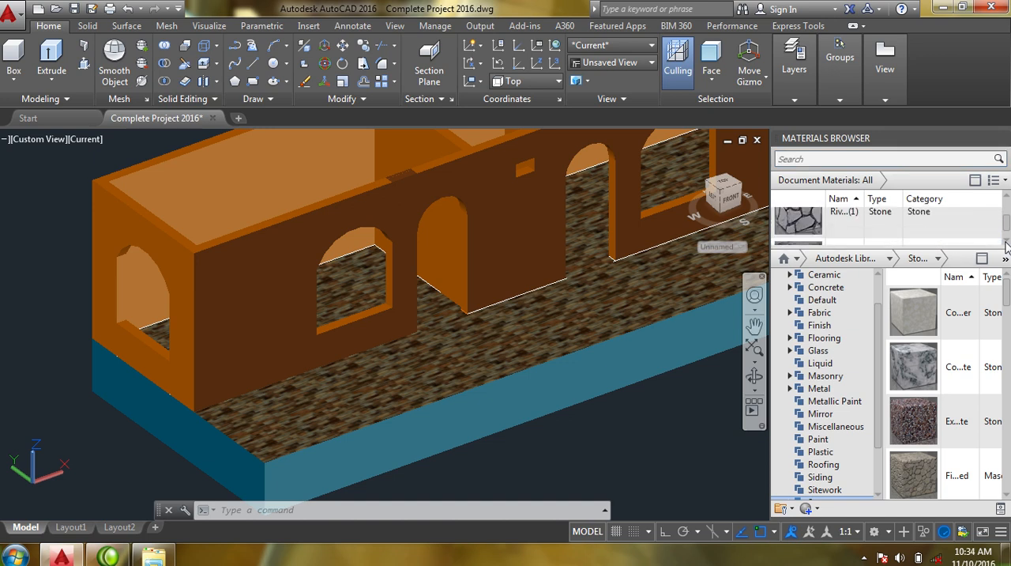
{"action": "left_click", "coordinate": [1007, 243]}
{"action": "left_click", "coordinate": [1006, 243]}
{"action": "left_click", "coordinate": [1006, 244]}
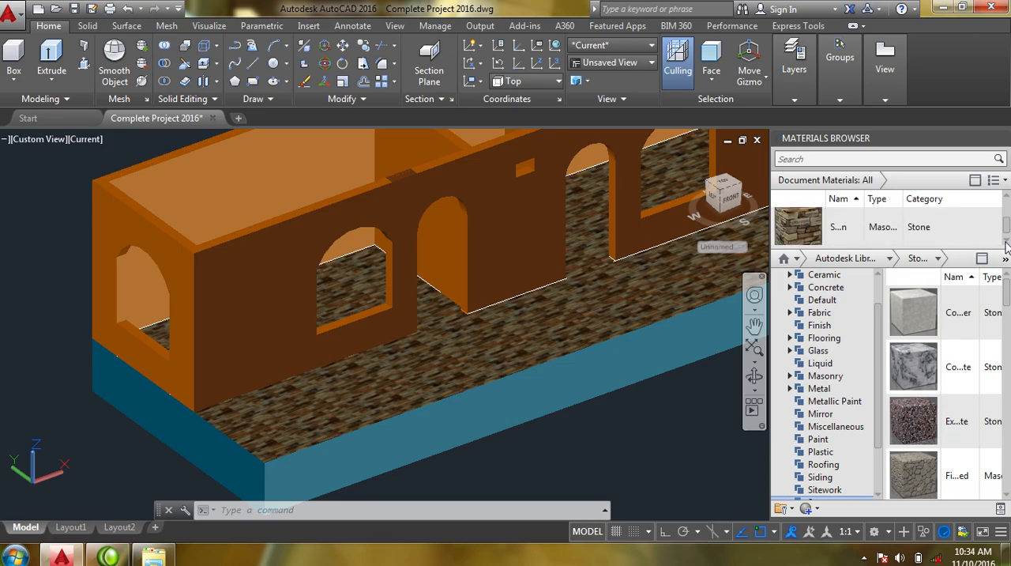
{"action": "left_click", "coordinate": [1006, 243]}
{"action": "left_click", "coordinate": [1007, 243]}
{"action": "left_click", "coordinate": [1007, 243]}
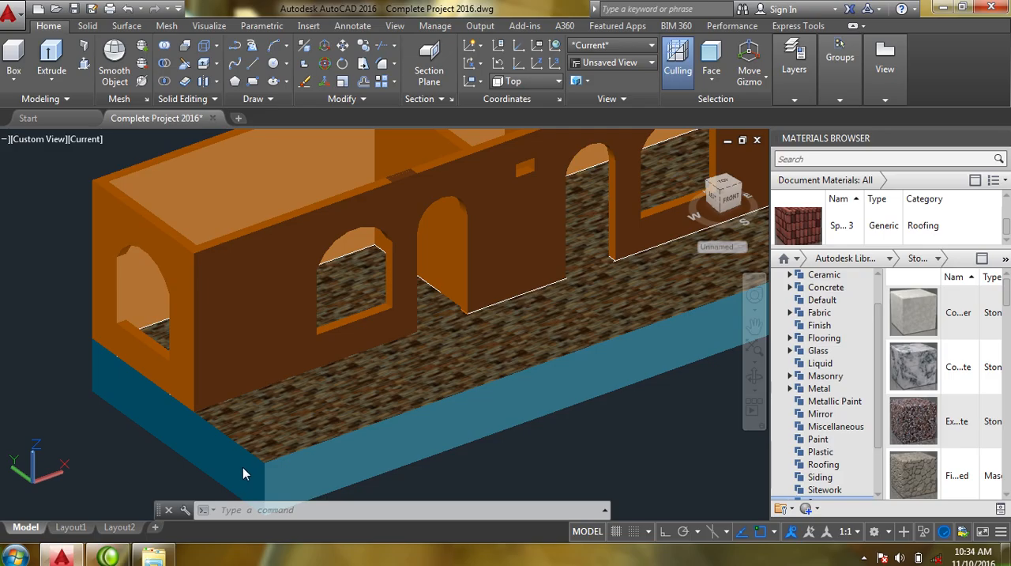
- Set the subobject selection filter to Face, with the left end of the floor slab in view
{"action": "left_click", "coordinate": [754, 379]}
{"action": "left_click_drag", "start_coordinate": [361, 436], "coordinate": [446, 403]}
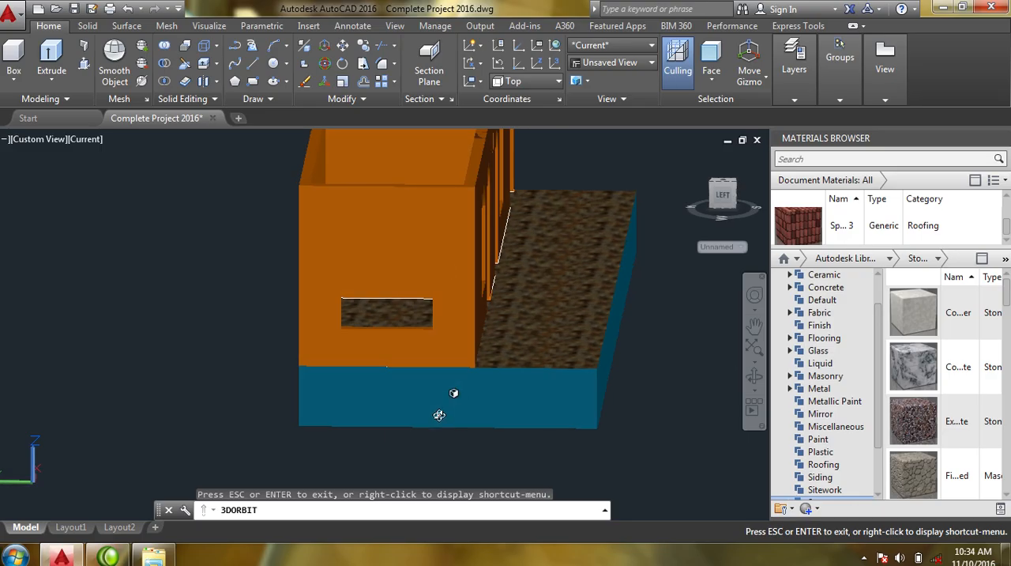
{"action": "key", "text": "Escape"}
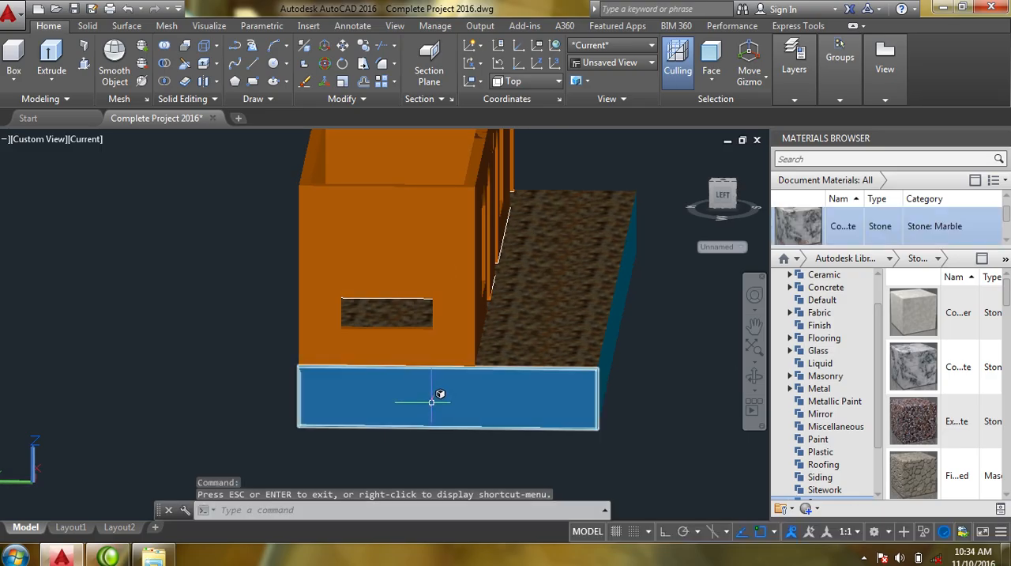
{"action": "right_click", "coordinate": [431, 403]}
{"action": "mouse_move", "coordinate": [511, 327]}
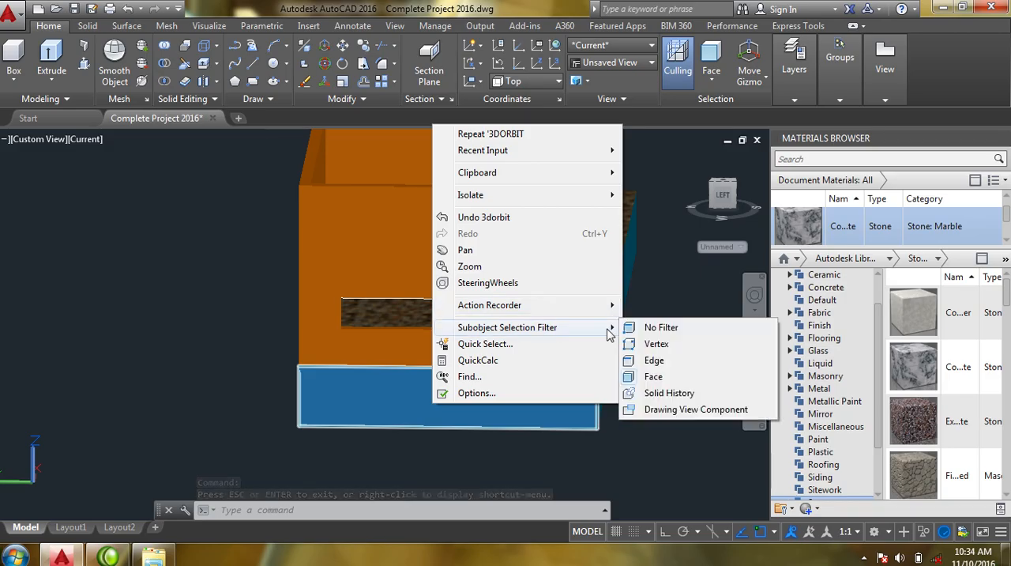
{"action": "left_click", "coordinate": [653, 376]}
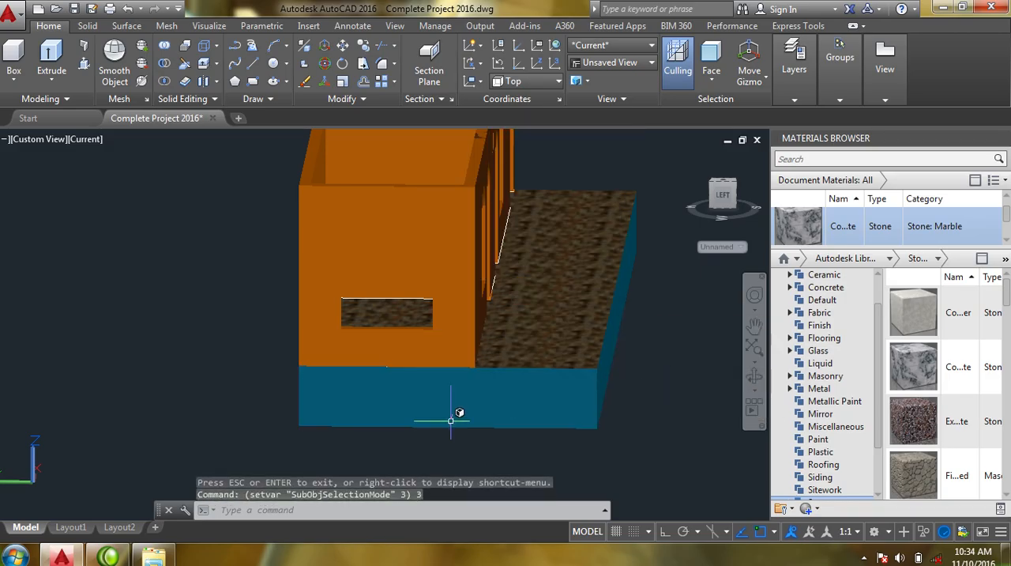
- Assign the red Generic material of category Roofing to the right end face and front face of the floor slab
{"action": "middle_click_drag", "start_coordinate": [353, 427], "coordinate": [498, 423], "text": "shift"}
{"action": "left_click", "coordinate": [466, 361]}
{"action": "middle_click_drag", "start_coordinate": [259, 404], "coordinate": [429, 401], "text": "shift"}
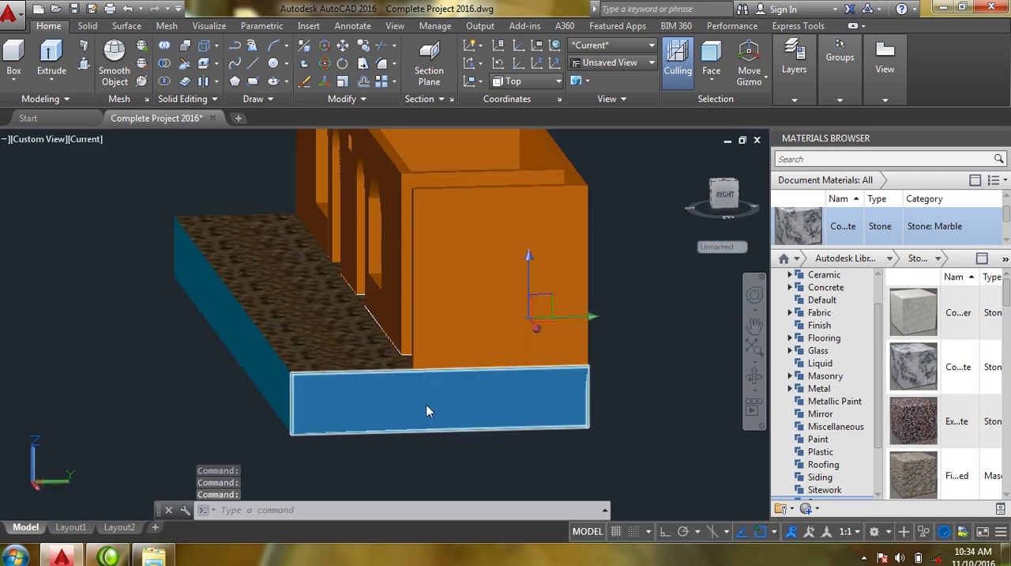
{"action": "right_click", "coordinate": [425, 408]}
{"action": "left_click", "coordinate": [415, 399]}
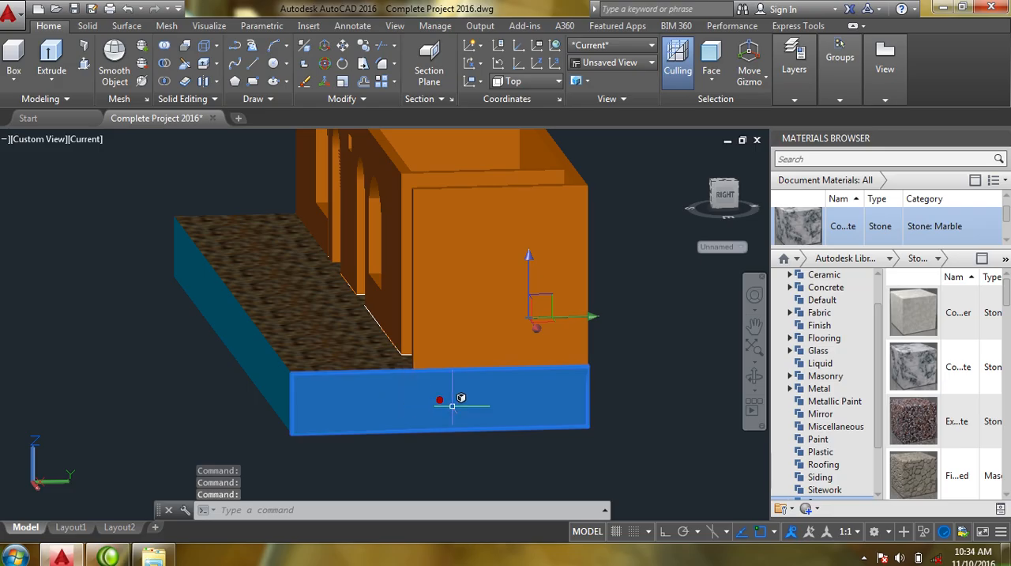
{"action": "left_click", "coordinate": [263, 408]}
{"action": "left_click_drag", "start_coordinate": [295, 411], "coordinate": [343, 415]}
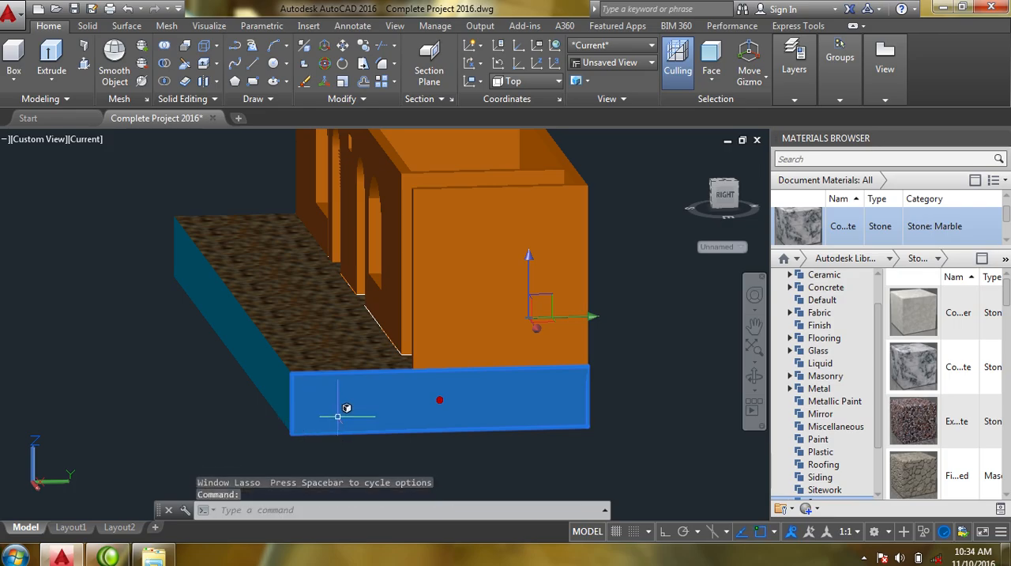
{"action": "middle_click_drag", "start_coordinate": [339, 412], "coordinate": [422, 384], "text": "shift"}
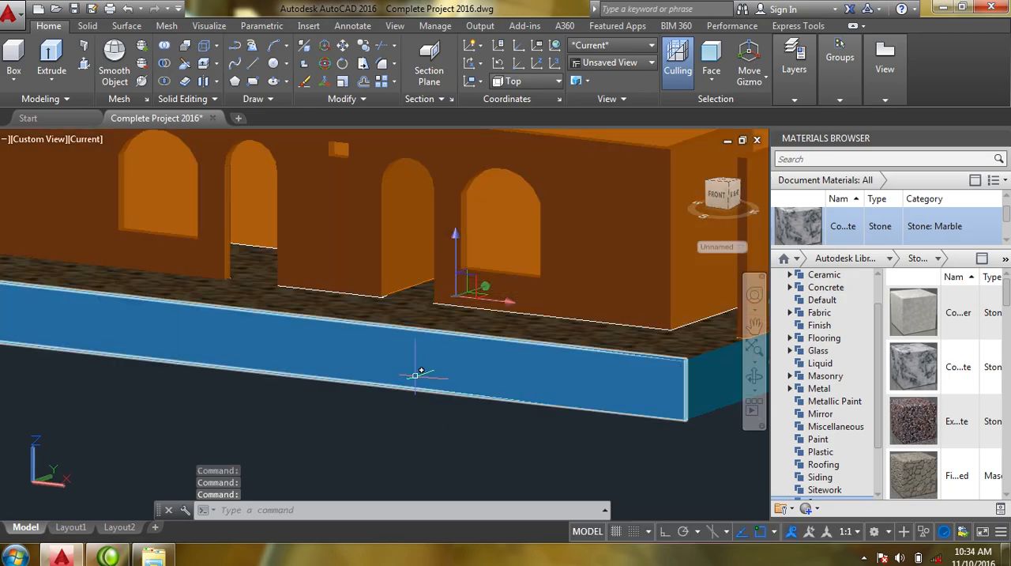
{"action": "left_click", "coordinate": [416, 377]}
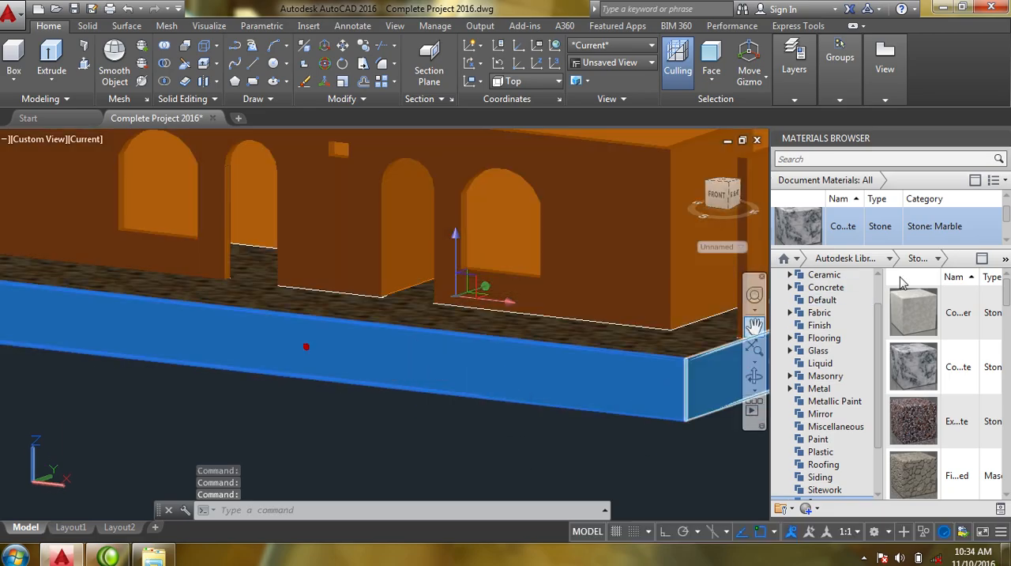
{"action": "scroll", "coordinate": [1007, 241], "scroll_direction": "down", "scroll_amount": 4}
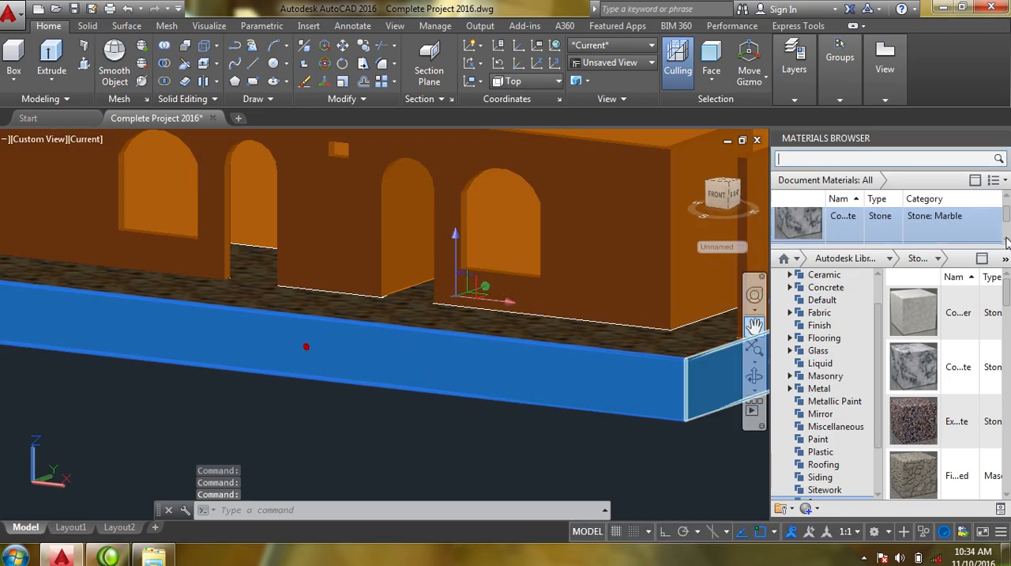
{"action": "scroll", "coordinate": [1006, 242], "scroll_direction": "down", "scroll_amount": 4}
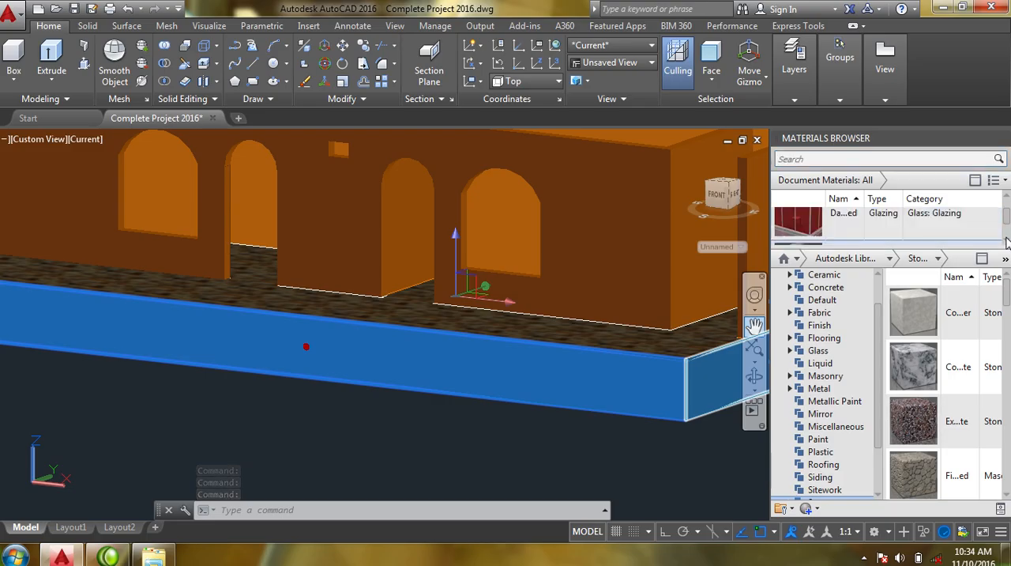
{"action": "scroll", "coordinate": [1007, 242], "scroll_direction": "down", "scroll_amount": 4}
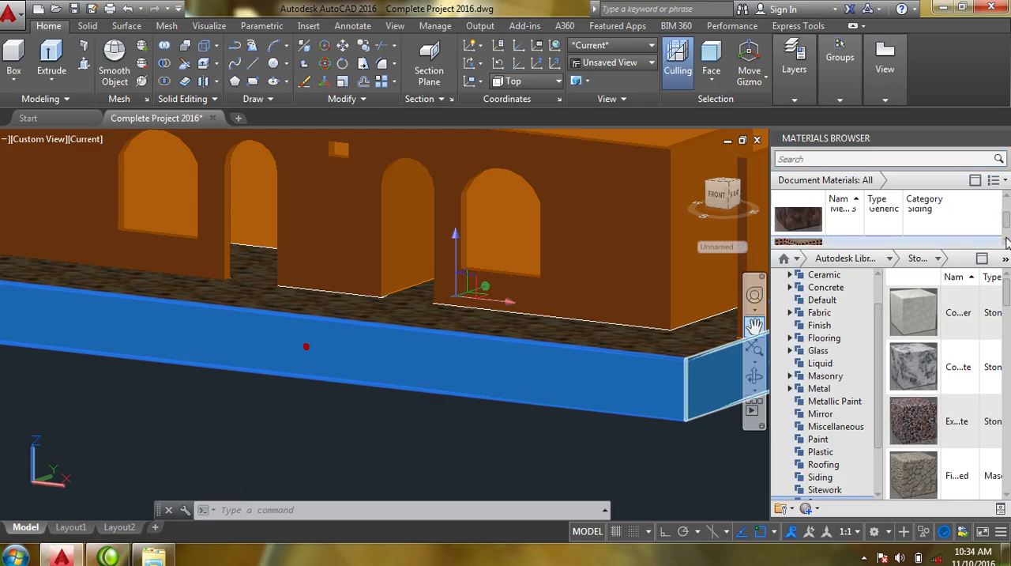
{"action": "scroll", "coordinate": [1007, 242], "scroll_direction": "down", "scroll_amount": 4}
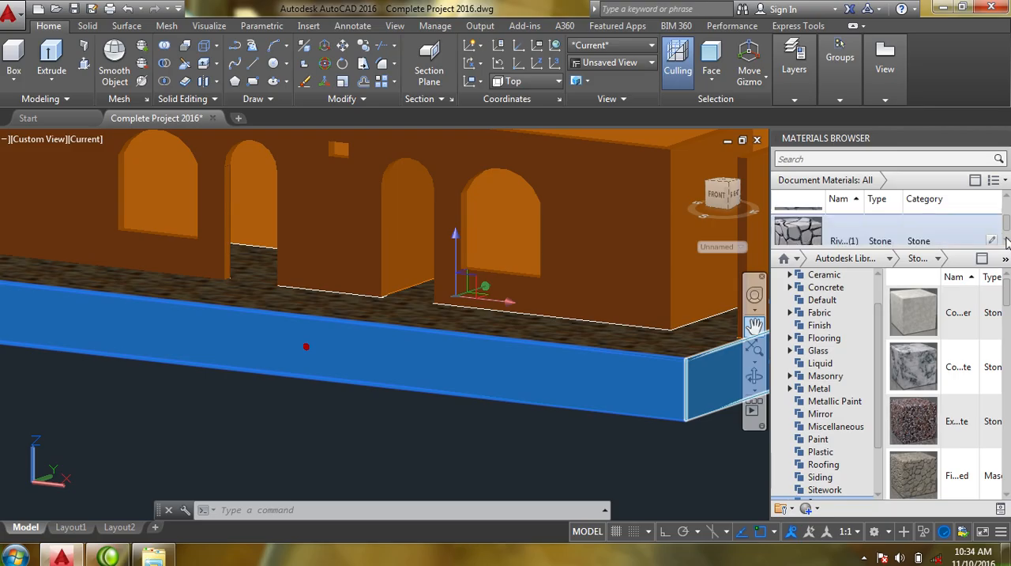
{"action": "scroll", "coordinate": [1006, 242], "scroll_direction": "down", "scroll_amount": 1}
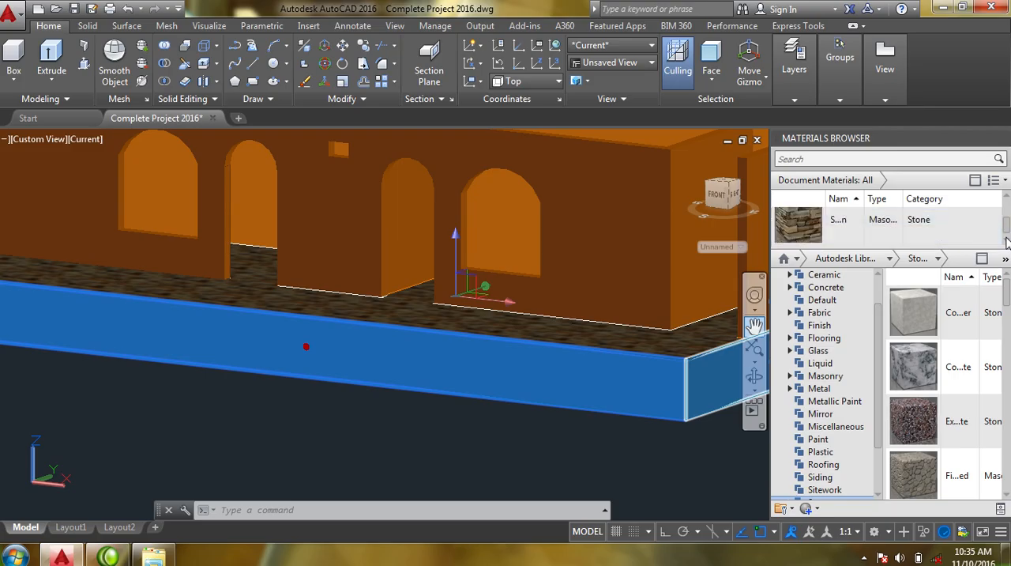
{"action": "scroll", "coordinate": [1007, 242], "scroll_direction": "down", "scroll_amount": 1}
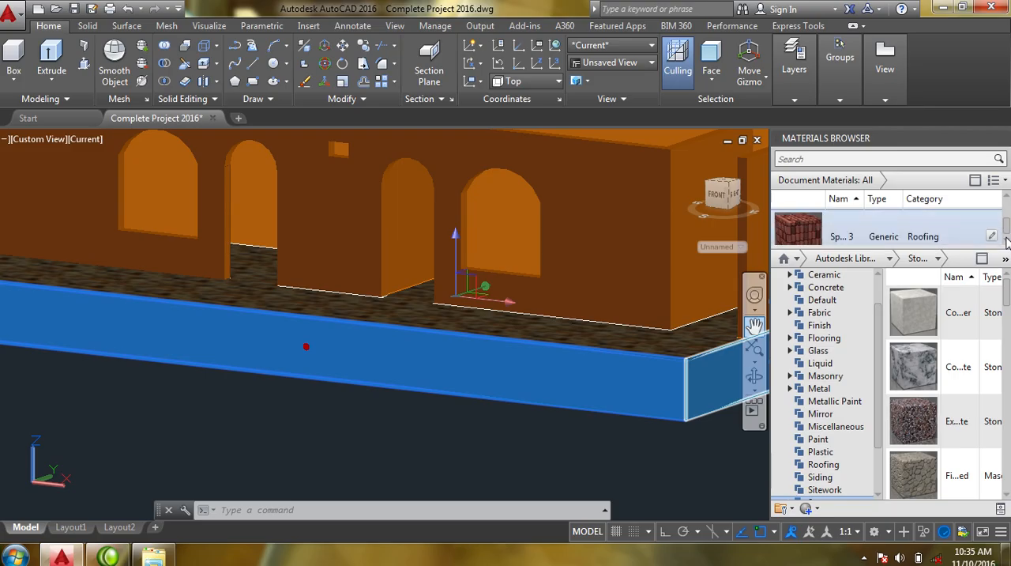
{"action": "right_click", "coordinate": [805, 229]}
{"action": "left_click", "coordinate": [842, 233]}
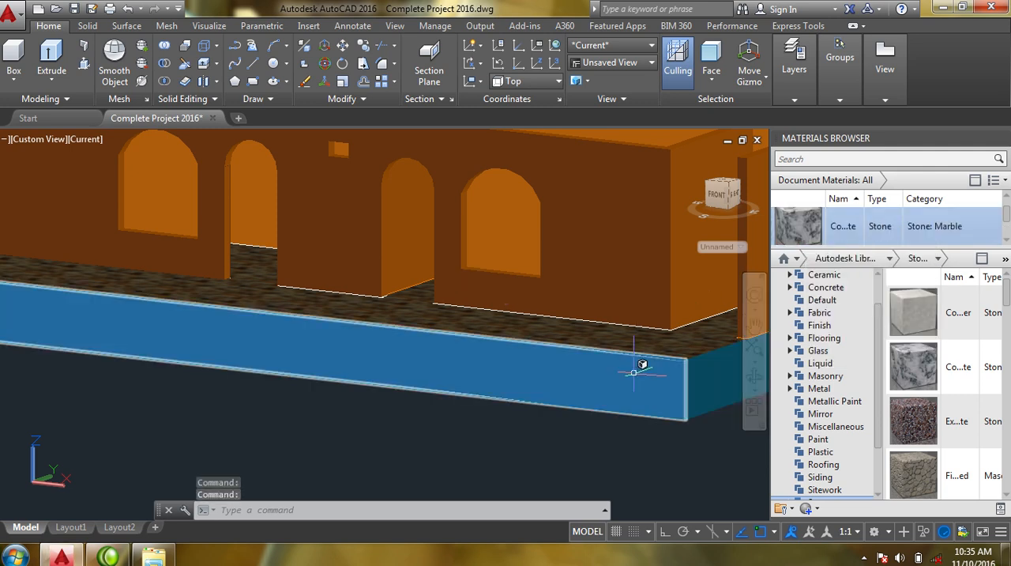
- Set the subobject selection filter to Face with the house's left side and the slab's uncoated end face in view
{"action": "mouse_move", "coordinate": [517, 418]}
{"action": "middle_mouse_down"}
{"action": "mouse_move", "coordinate": [471, 445]}
{"action": "mouse_move", "coordinate": [415, 449]}
{"action": "mouse_move", "coordinate": [515, 429]}
{"action": "middle_mouse_up"}
{"action": "key", "text": "Escape"}
{"action": "middle_click_drag", "start_coordinate": [382, 430], "coordinate": [578, 436]}
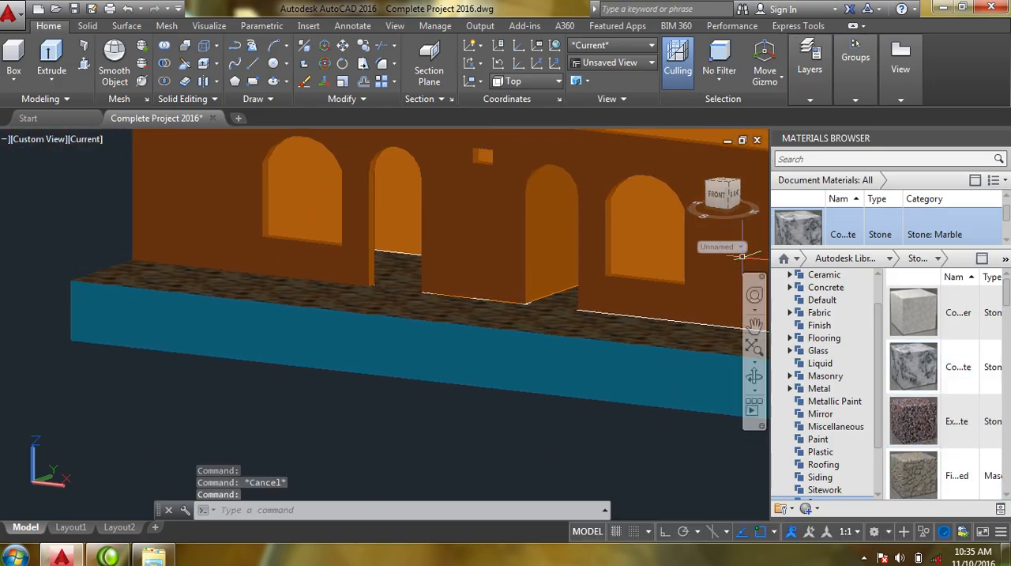
{"action": "left_click", "coordinate": [753, 379]}
{"action": "left_click_drag", "start_coordinate": [271, 400], "coordinate": [476, 386]}
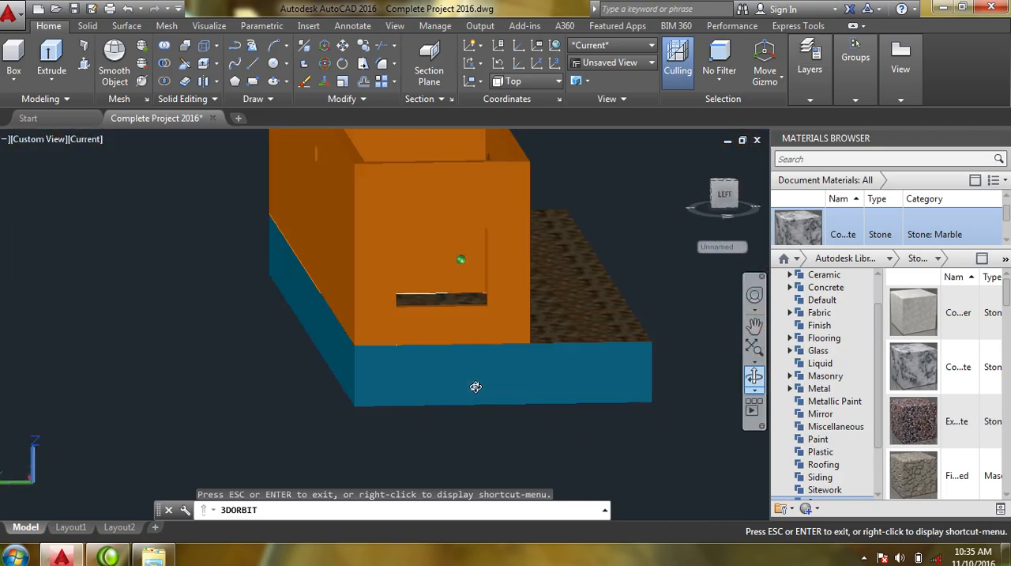
{"action": "key", "text": "Escape"}
{"action": "right_click", "coordinate": [453, 379]}
{"action": "mouse_move", "coordinate": [572, 289]}
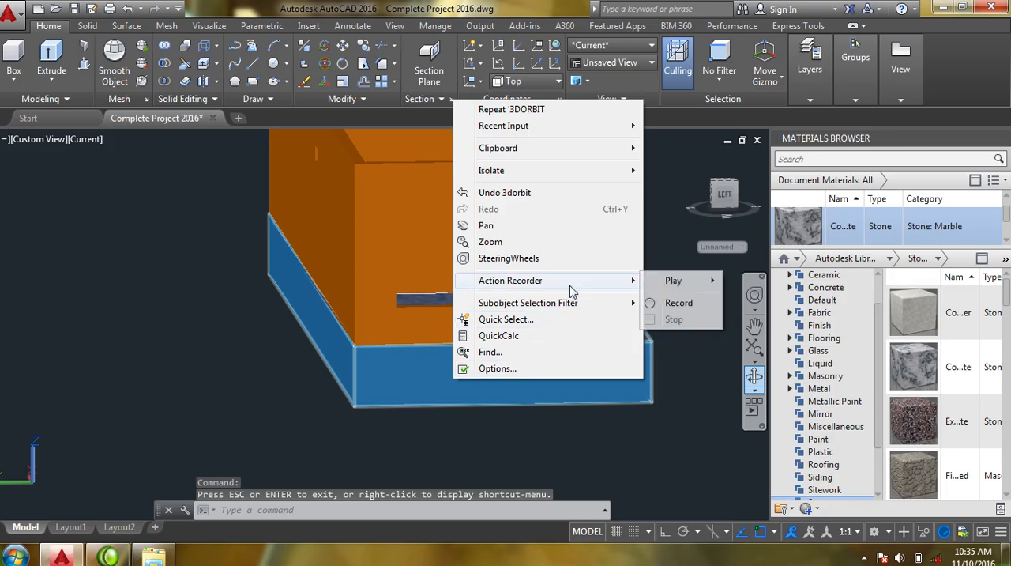
{"action": "mouse_move", "coordinate": [592, 304]}
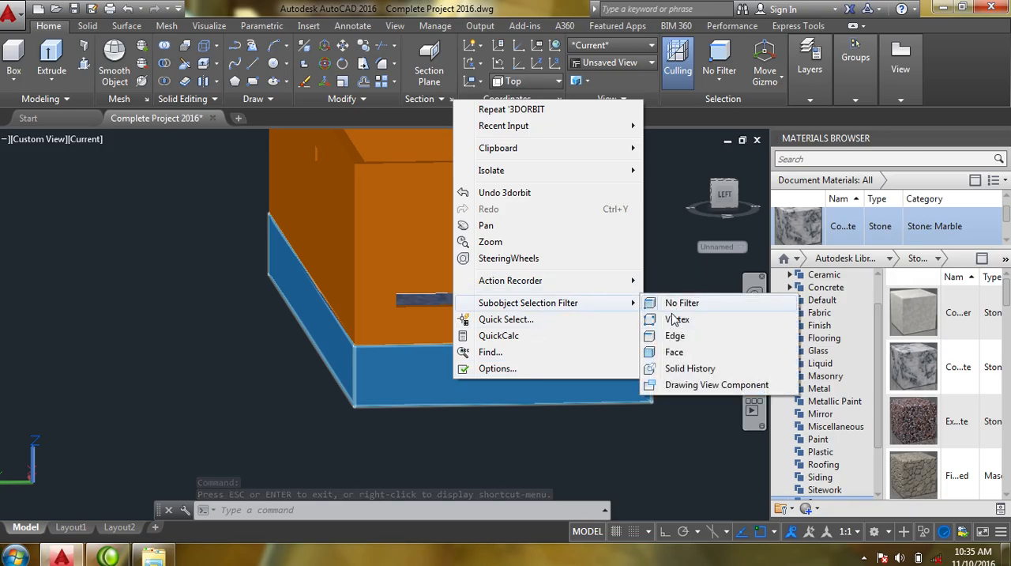
{"action": "left_click", "coordinate": [674, 351]}
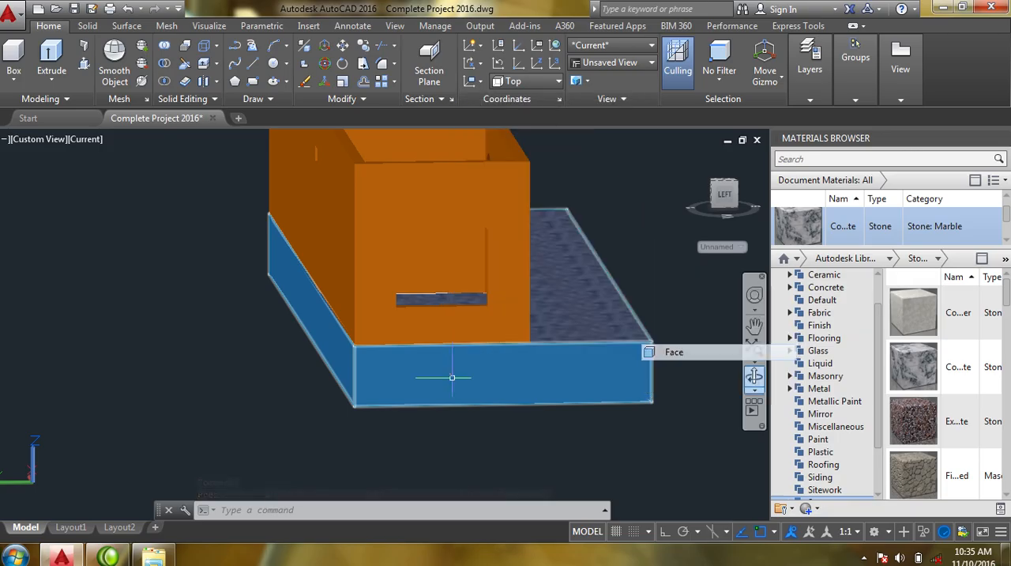
- Assign the red Generic material of category Roofing to the left end face of the floor slab
{"action": "left_click", "coordinate": [566, 373]}
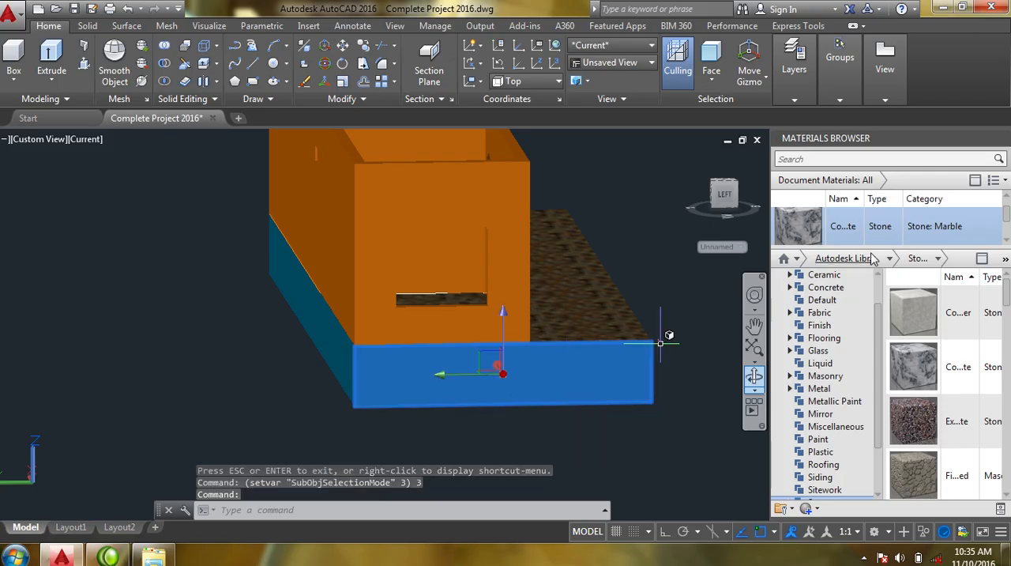
{"action": "left_click", "coordinate": [1005, 241]}
{"action": "left_click", "coordinate": [1004, 242]}
{"action": "left_click", "coordinate": [1005, 242]}
{"action": "left_click", "coordinate": [1005, 242]}
{"action": "left_click", "coordinate": [1005, 242]}
{"action": "left_click", "coordinate": [1005, 242]}
{"action": "left_click", "coordinate": [1005, 246]}
{"action": "left_click", "coordinate": [1005, 246]}
{"action": "left_click", "coordinate": [1004, 246]}
{"action": "left_click", "coordinate": [1005, 246]}
{"action": "left_click", "coordinate": [1004, 245]}
{"action": "left_click", "coordinate": [1005, 246]}
{"action": "left_click", "coordinate": [1004, 246]}
{"action": "left_click", "coordinate": [1005, 246]}
{"action": "left_click", "coordinate": [1005, 245]}
{"action": "left_click", "coordinate": [1005, 246]}
{"action": "left_click", "coordinate": [1005, 245]}
{"action": "left_click", "coordinate": [1004, 246]}
{"action": "left_click", "coordinate": [1005, 246]}
{"action": "left_click", "coordinate": [1005, 245]}
{"action": "right_click", "coordinate": [793, 235]}
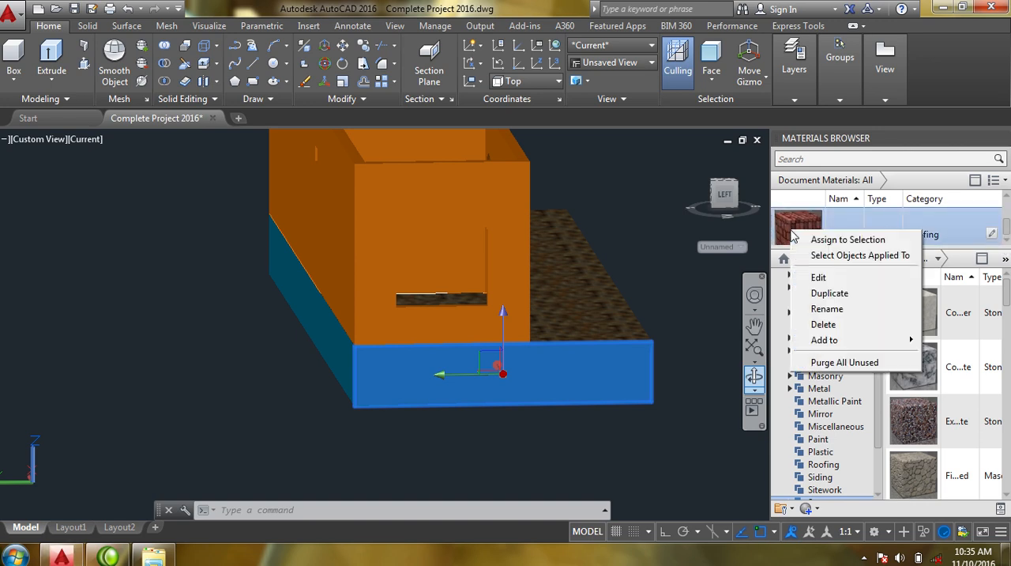
{"action": "left_click", "coordinate": [809, 239]}
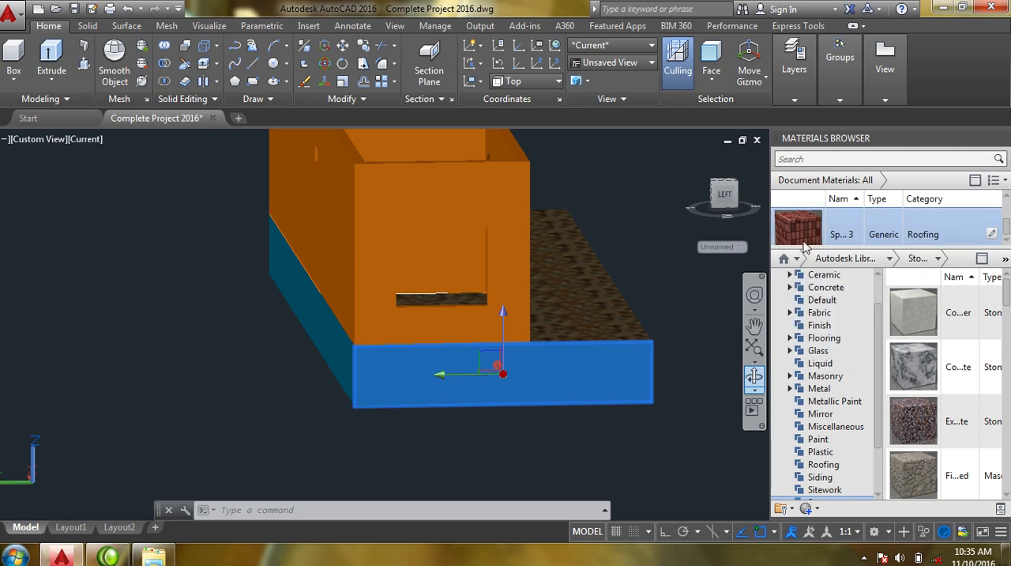
{"action": "left_click_drag", "start_coordinate": [809, 240], "coordinate": [608, 348]}
{"action": "scroll", "coordinate": [486, 361], "scroll_direction": "up", "scroll_amount": 4}
{"action": "scroll", "coordinate": [484, 367], "scroll_direction": "down", "scroll_amount": 5}
{"action": "middle_click_drag", "start_coordinate": [469, 377], "coordinate": [530, 452]}
{"action": "key", "text": "Escape"}
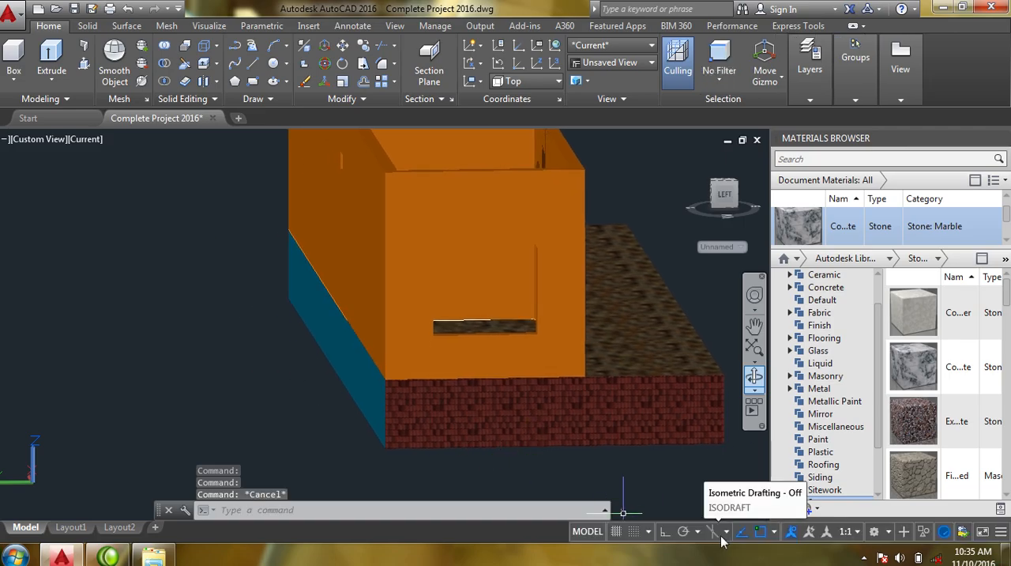
{"action": "type", "text": "MA"}
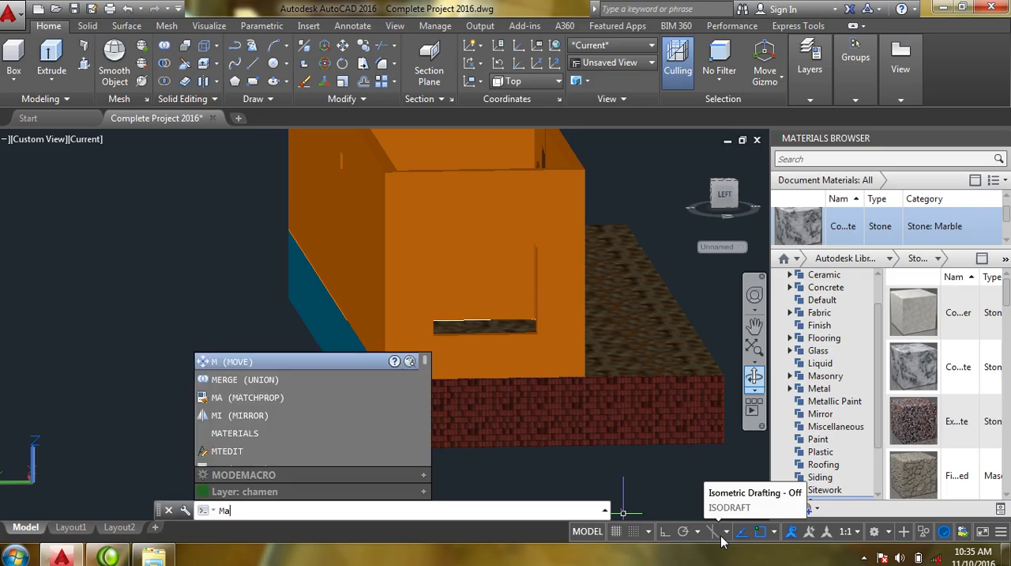
{"action": "key", "text": "Return"}
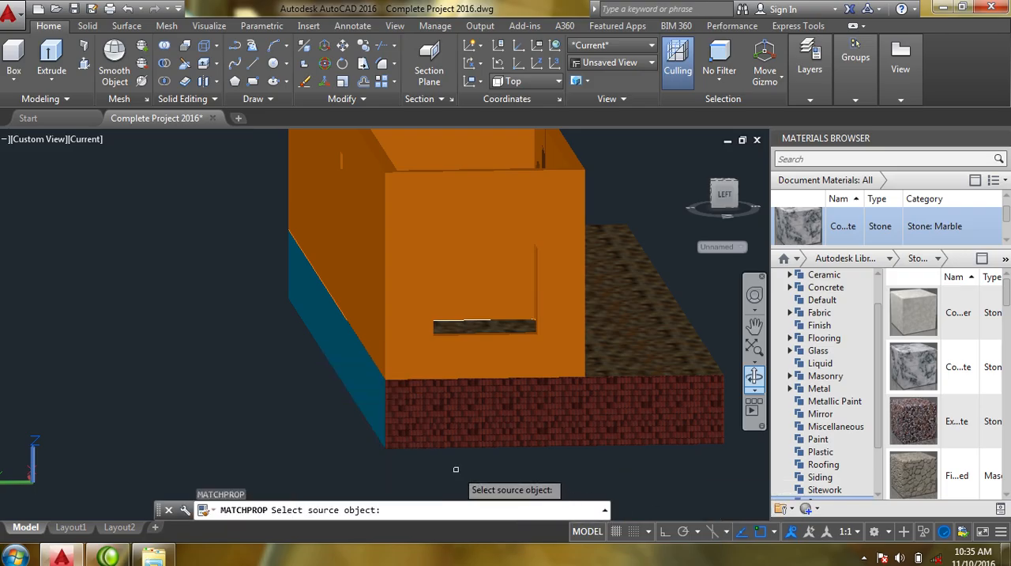
{"action": "key", "text": "Escape"}
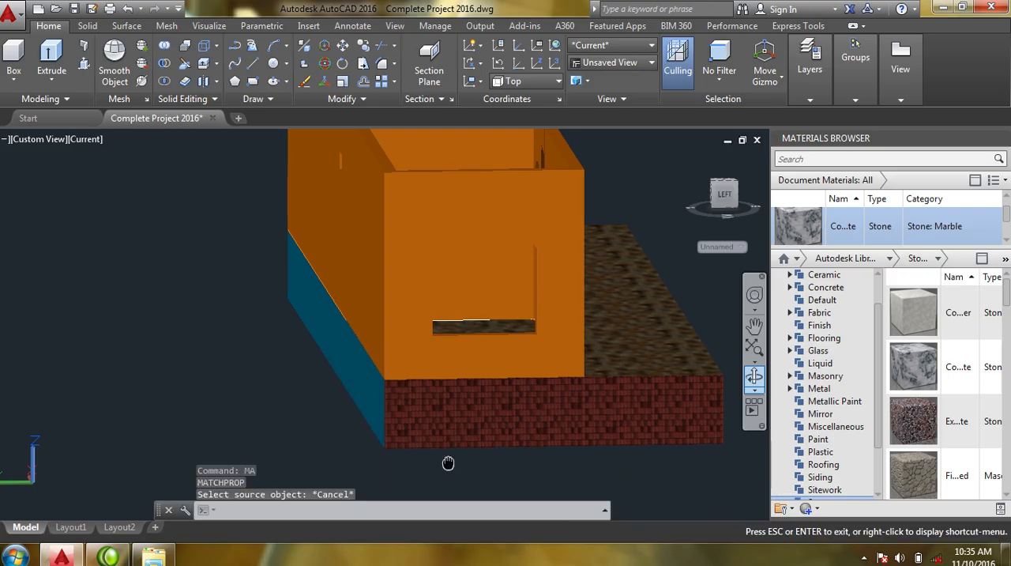
{"action": "key", "text": "Escape"}
{"action": "middle_click_drag", "start_coordinate": [447, 456], "coordinate": [467, 459], "text": "shift"}
{"action": "key", "text": "Escape"}
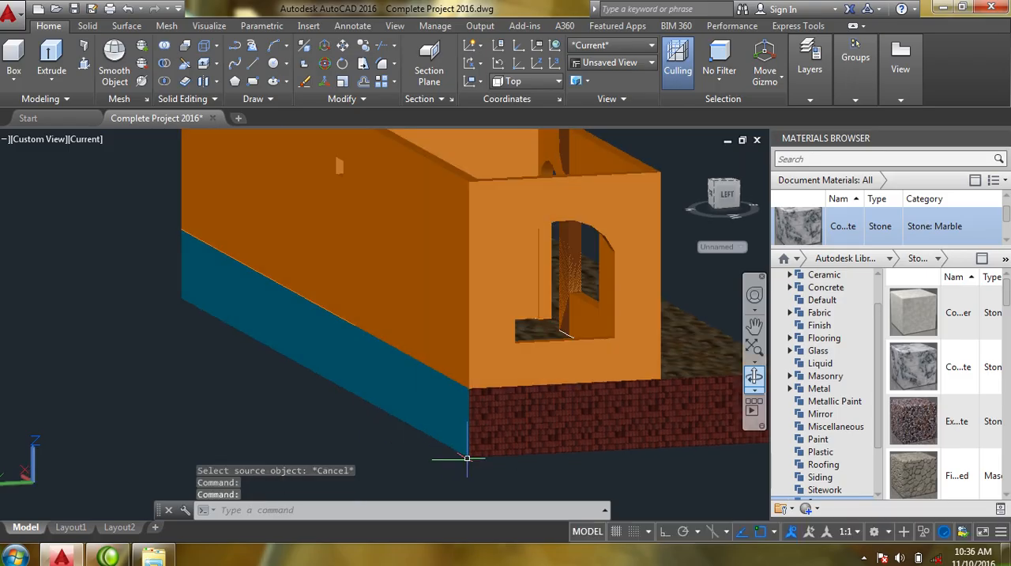
{"action": "type", "text": "m"}
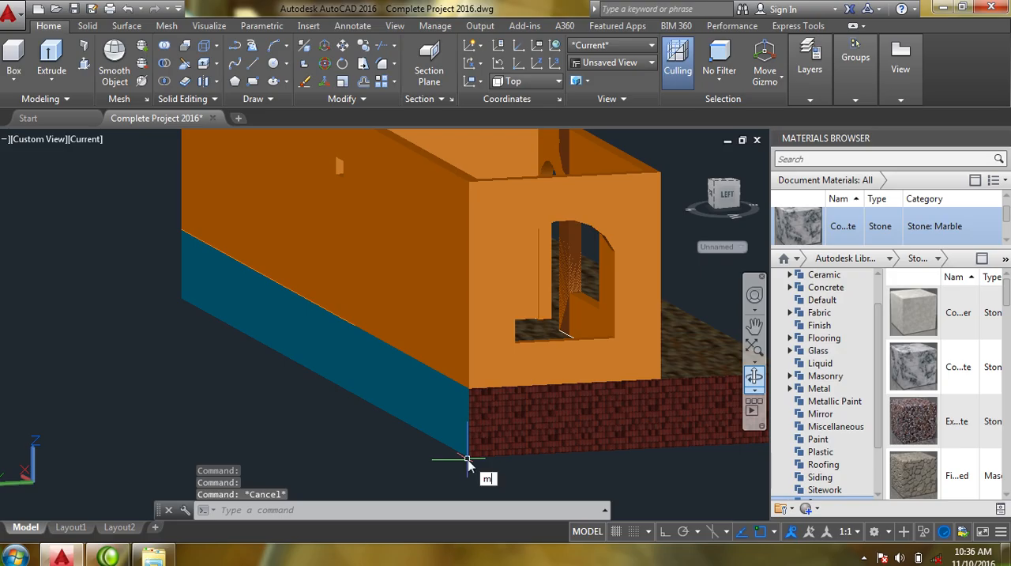
{"action": "type", "text": "a"}
{"action": "key", "text": "Return"}
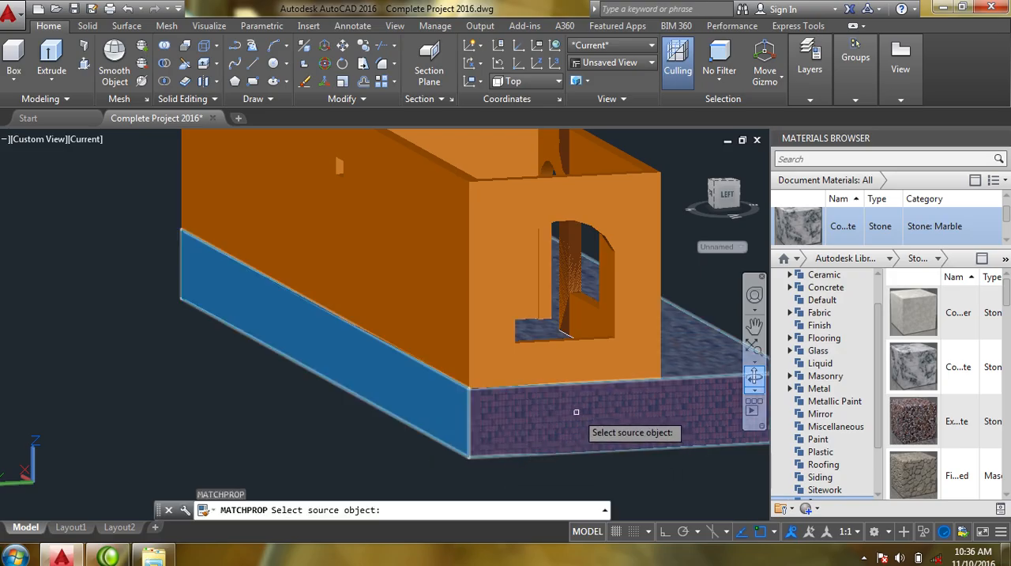
{"action": "key", "text": "Escape"}
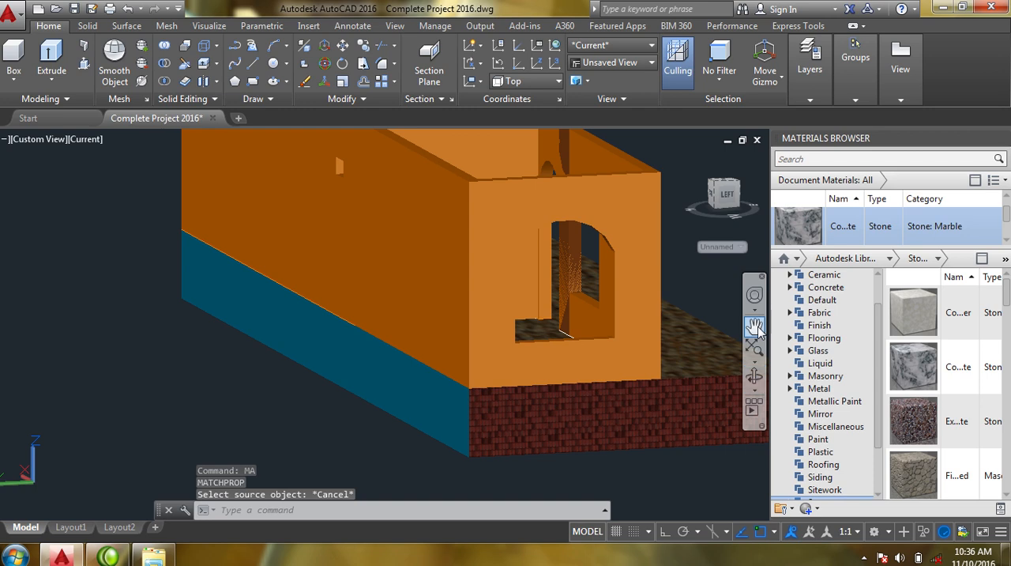
- Apply the red Generic material of category Roofing to the entire floor slab, including its rear face
{"action": "left_click", "coordinate": [1006, 240]}
{"action": "left_click", "coordinate": [1006, 242]}
{"action": "left_click", "coordinate": [1006, 242]}
{"action": "left_click", "coordinate": [1006, 241]}
{"action": "left_click", "coordinate": [1006, 241]}
{"action": "left_click", "coordinate": [1007, 242]}
{"action": "left_click", "coordinate": [1006, 242]}
{"action": "left_click", "coordinate": [1007, 242]}
{"action": "left_click", "coordinate": [1006, 242]}
{"action": "left_click", "coordinate": [1006, 242]}
{"action": "left_click", "coordinate": [1006, 241]}
{"action": "left_click", "coordinate": [1006, 242]}
{"action": "left_click", "coordinate": [1007, 241]}
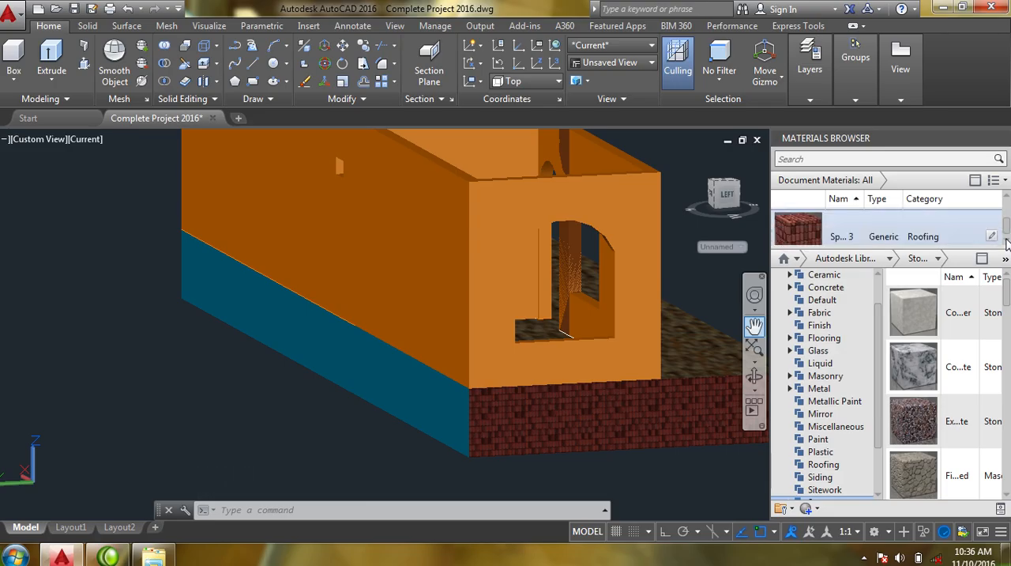
{"action": "left_click_drag", "start_coordinate": [799, 234], "coordinate": [711, 278]}
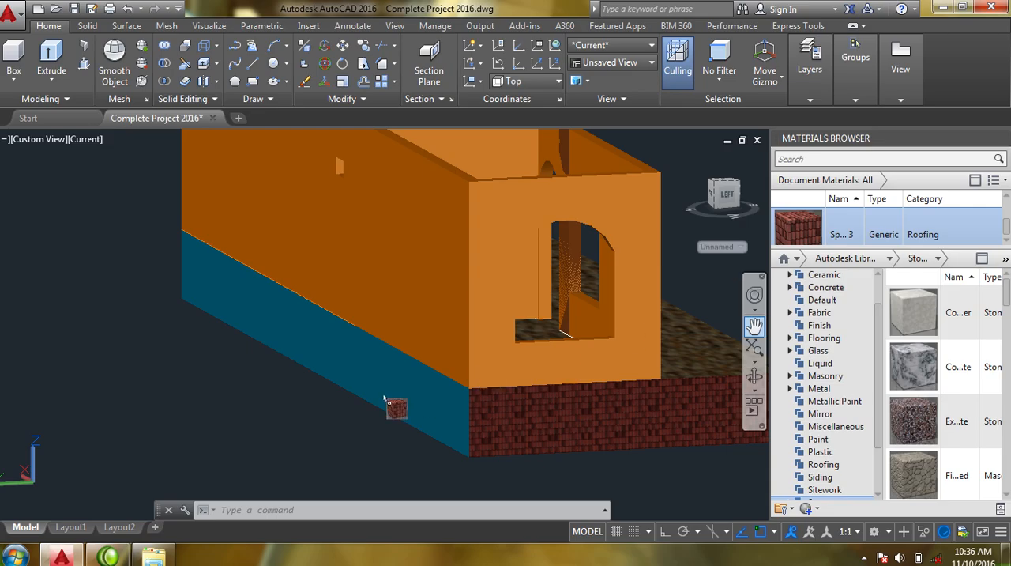
{"action": "left_click_drag", "start_coordinate": [380, 373], "coordinate": [381, 371]}
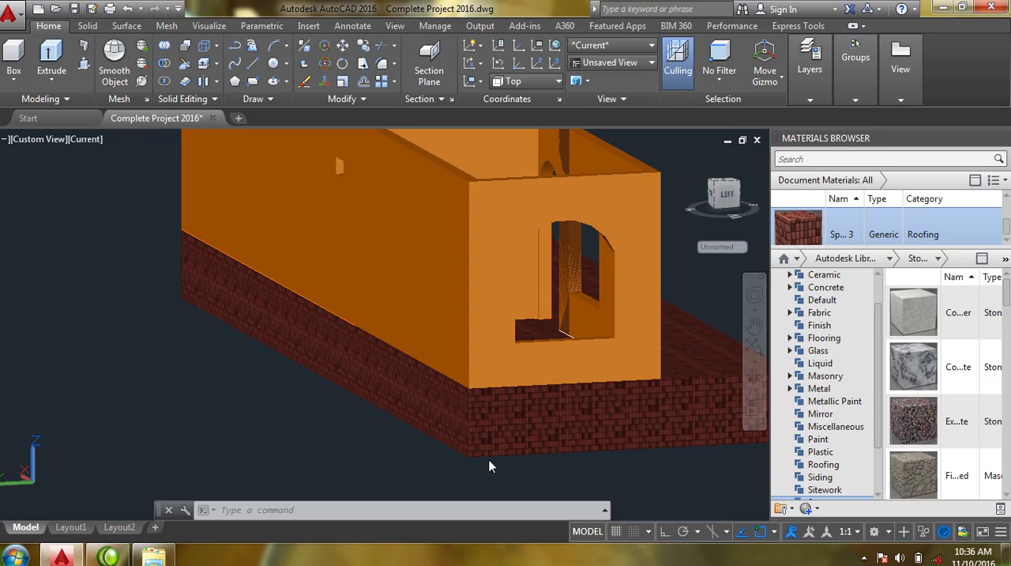
- Limit subobject selection to faces, with the front veranda strip of the floor slab in view
{"action": "middle_click_drag", "start_coordinate": [440, 443], "coordinate": [327, 454]}
{"action": "middle_click_drag", "start_coordinate": [414, 434], "coordinate": [451, 458]}
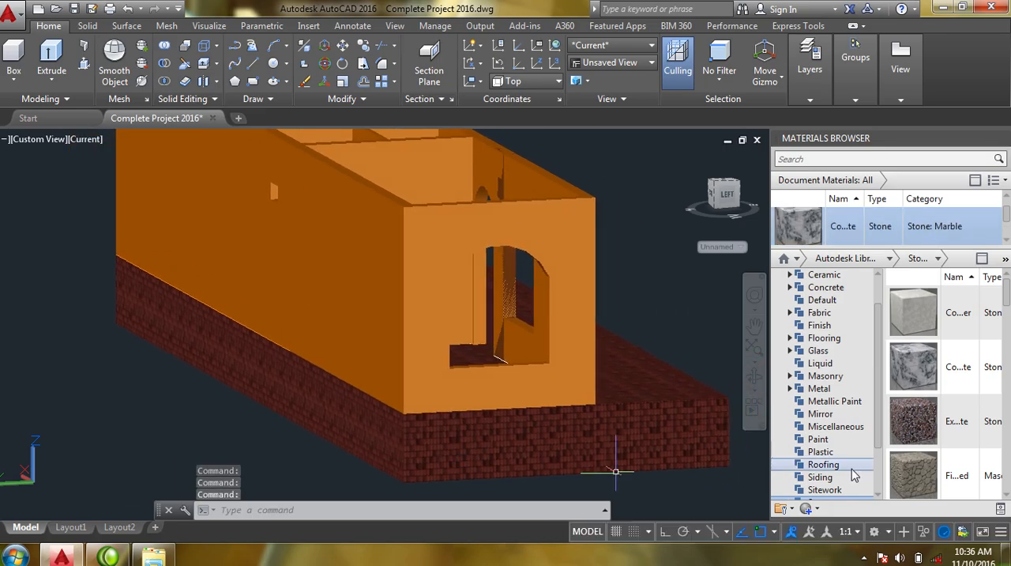
{"action": "left_click_drag", "start_coordinate": [703, 390], "coordinate": [704, 391]}
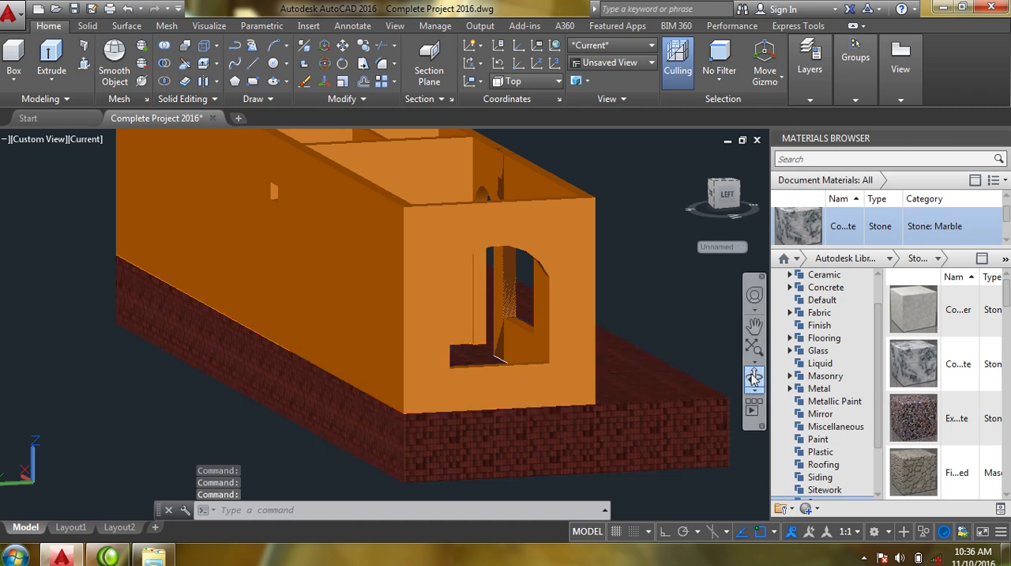
{"action": "left_click", "coordinate": [754, 377]}
{"action": "left_click_drag", "start_coordinate": [620, 442], "coordinate": [604, 450]}
{"action": "key", "text": "Escape"}
{"action": "scroll", "coordinate": [599, 436], "scroll_direction": "up", "scroll_amount": 8}
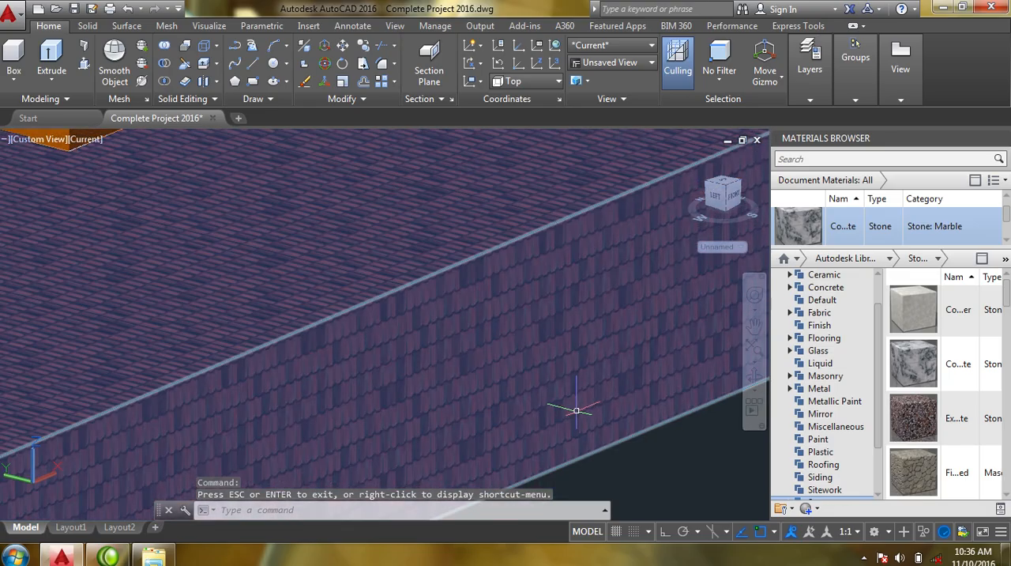
{"action": "scroll", "coordinate": [582, 409], "scroll_direction": "down", "scroll_amount": 5}
{"action": "middle_click_drag", "start_coordinate": [647, 467], "coordinate": [646, 468]}
{"action": "left_click_drag", "start_coordinate": [646, 467], "coordinate": [638, 481]}
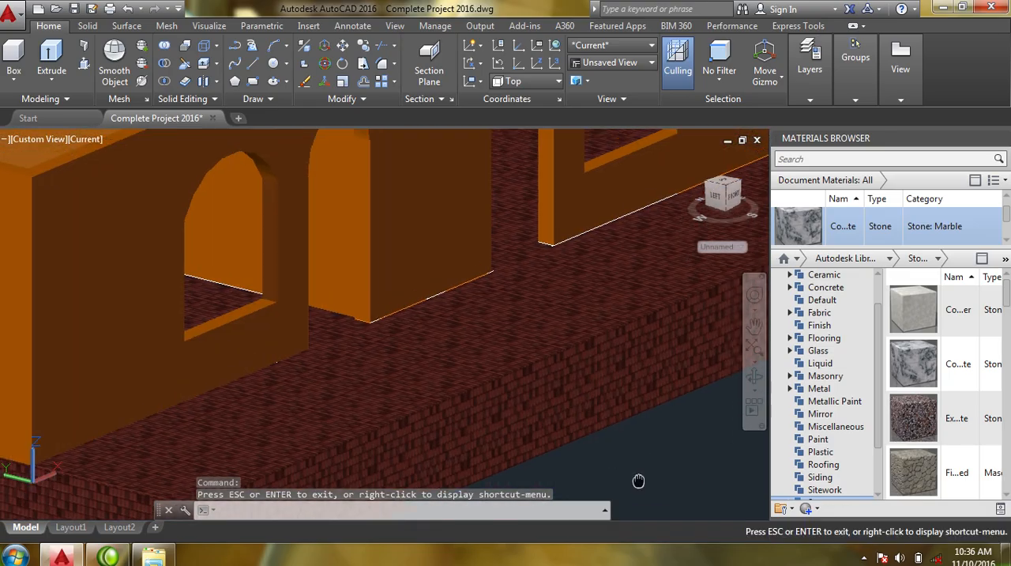
{"action": "key", "text": "Escape"}
{"action": "right_click", "coordinate": [478, 320]}
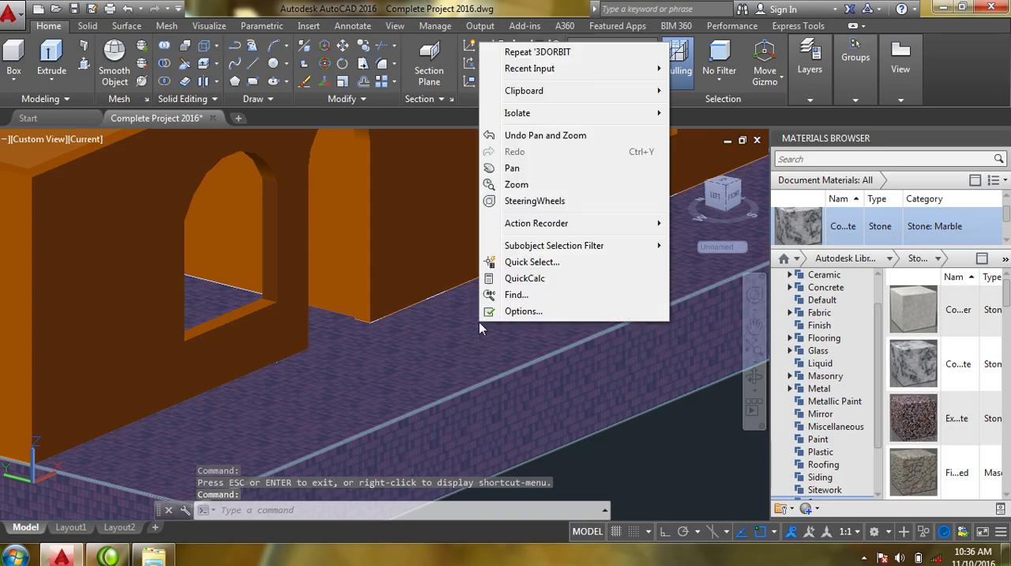
{"action": "mouse_move", "coordinate": [618, 251]}
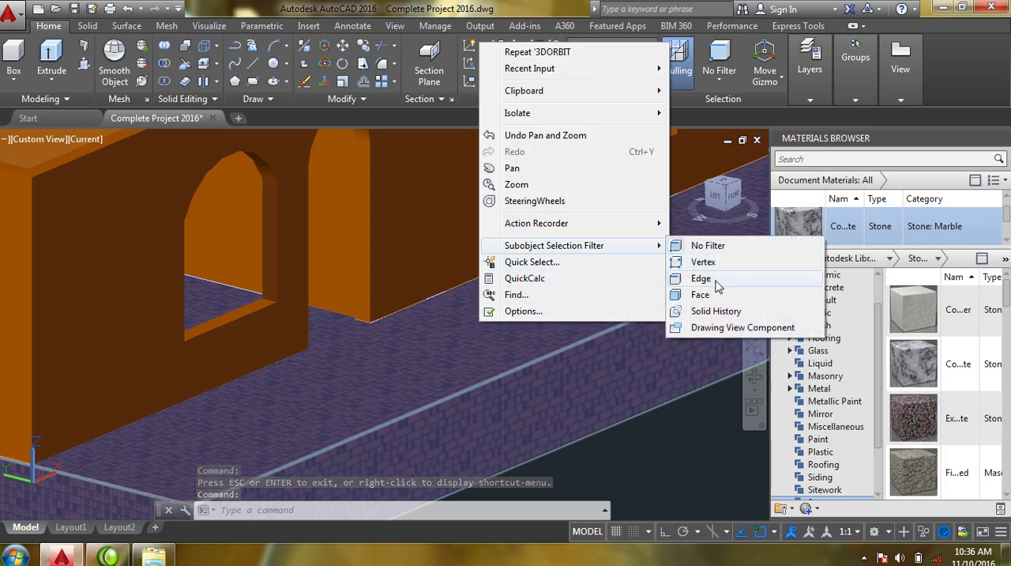
{"action": "left_click", "coordinate": [714, 292]}
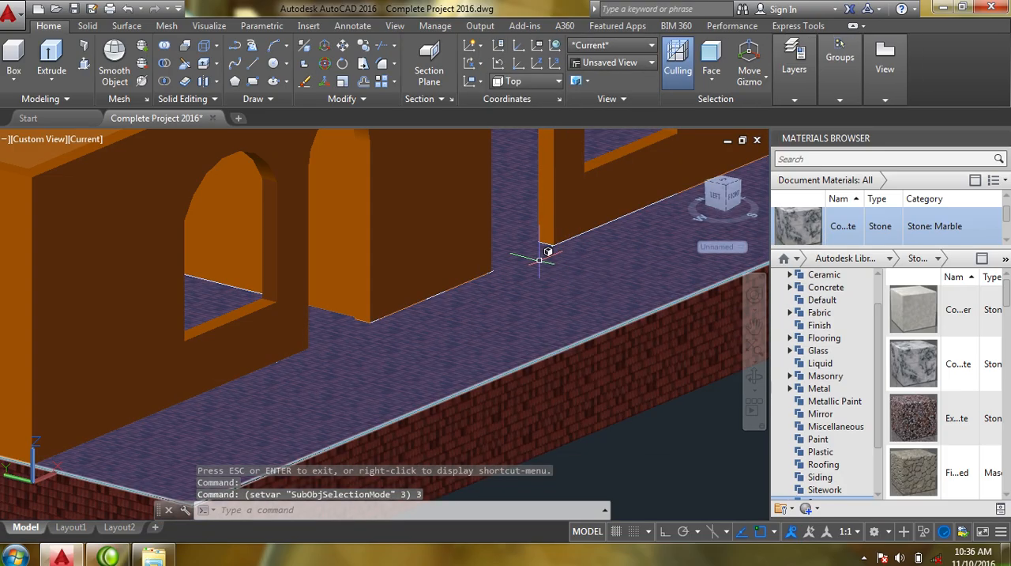
- Assign the grey cobbled stone material of category Stone from the document materials to the floor slab's top face
{"action": "left_click", "coordinate": [545, 257]}
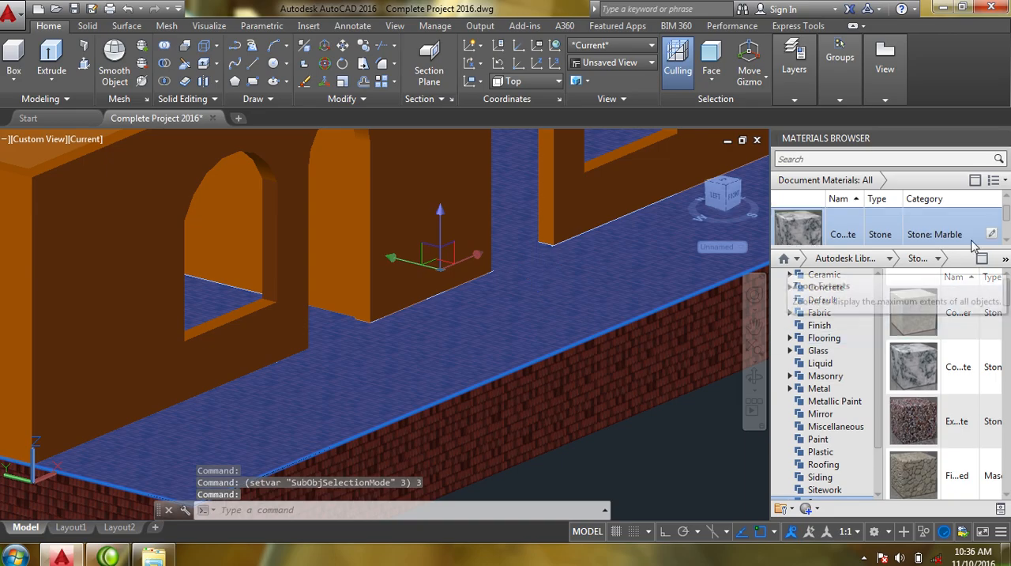
{"action": "left_click_drag", "start_coordinate": [1008, 216], "coordinate": [1000, 224]}
{"action": "left_click", "coordinate": [993, 224]}
{"action": "left_click", "coordinate": [1006, 245]}
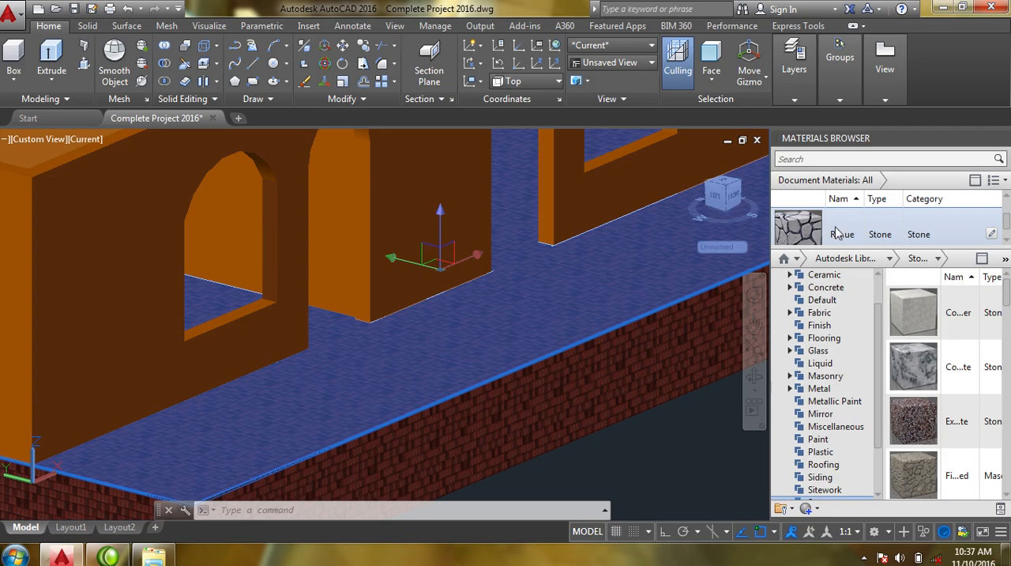
{"action": "right_click", "coordinate": [790, 223]}
{"action": "left_click", "coordinate": [814, 228]}
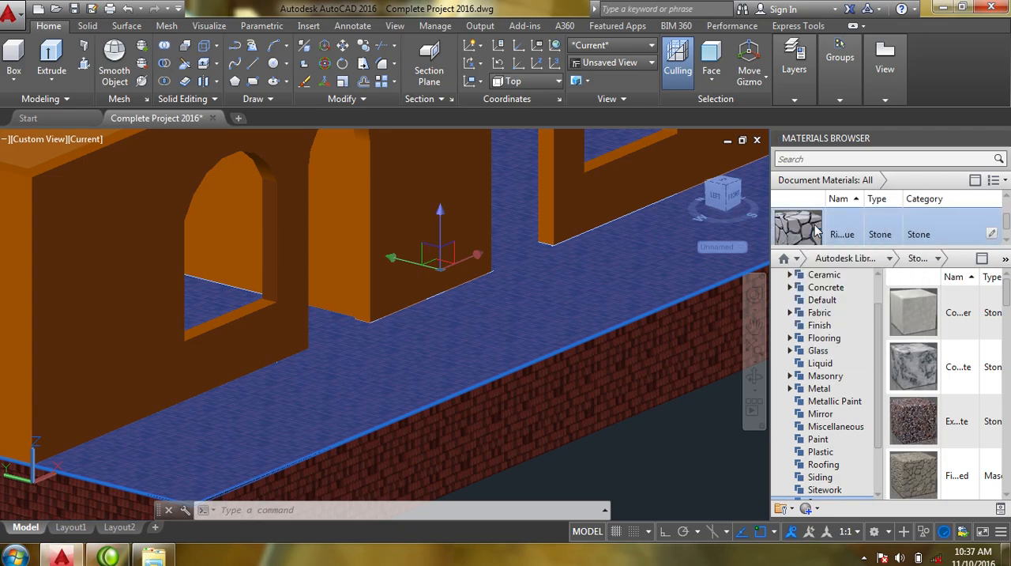
{"action": "middle_click_drag", "start_coordinate": [513, 321], "coordinate": [331, 361]}
{"action": "scroll", "coordinate": [480, 313], "scroll_direction": "down", "scroll_amount": 2}
{"action": "scroll", "coordinate": [410, 340], "scroll_direction": "down", "scroll_amount": 4}
{"action": "scroll", "coordinate": [447, 372], "scroll_direction": "up", "scroll_amount": 4}
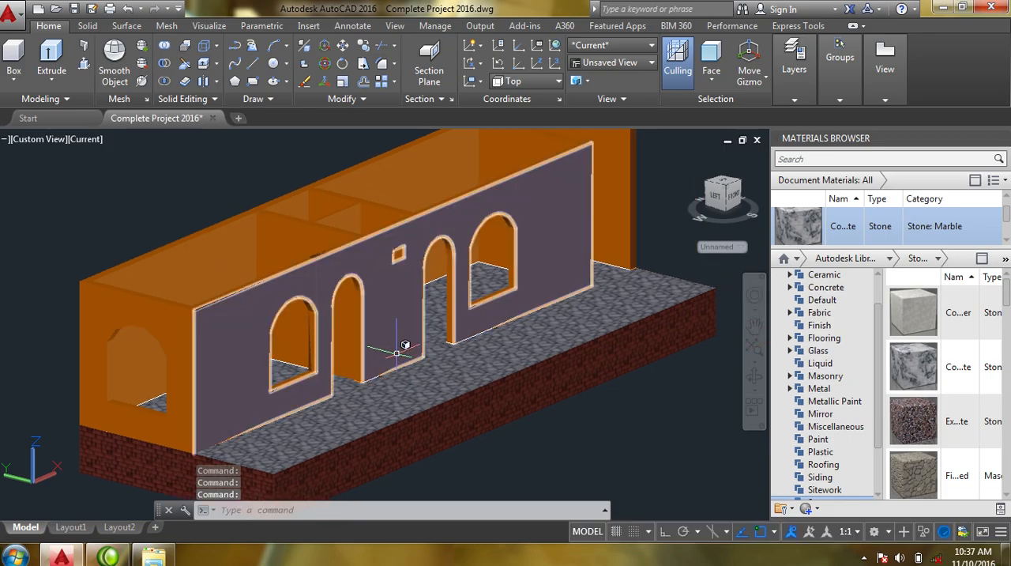
- Turn on the staits layer and bring the left end of the yellow front steps into view
{"action": "middle_click_drag", "start_coordinate": [396, 352], "coordinate": [387, 281], "text": "shift"}
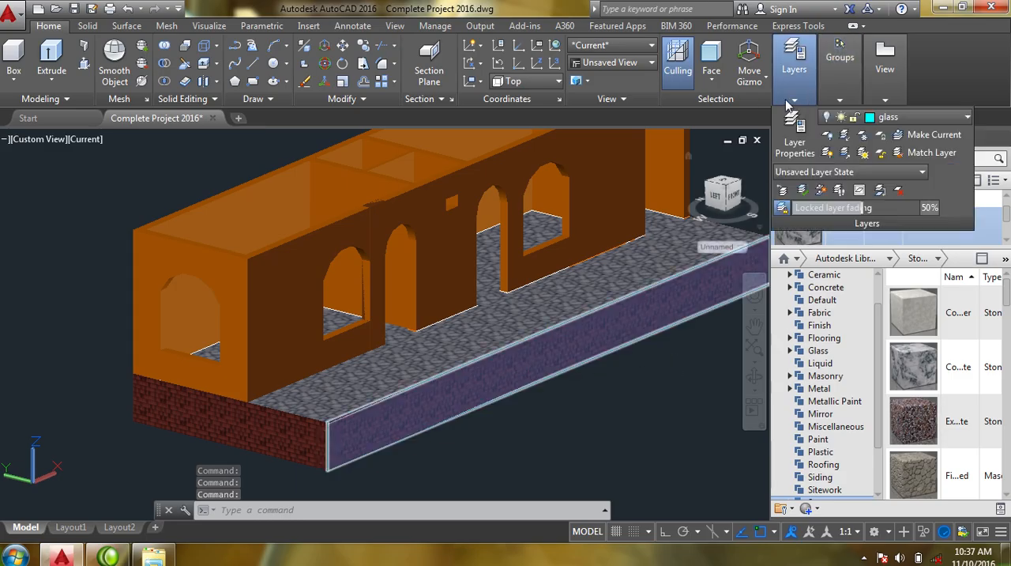
{"action": "left_click", "coordinate": [903, 118]}
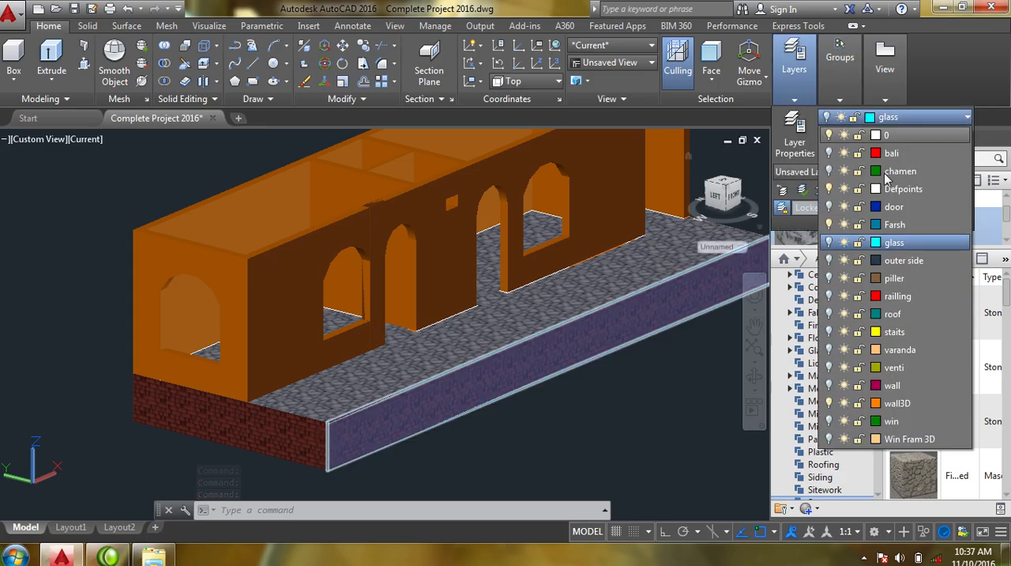
{"action": "left_click", "coordinate": [828, 331]}
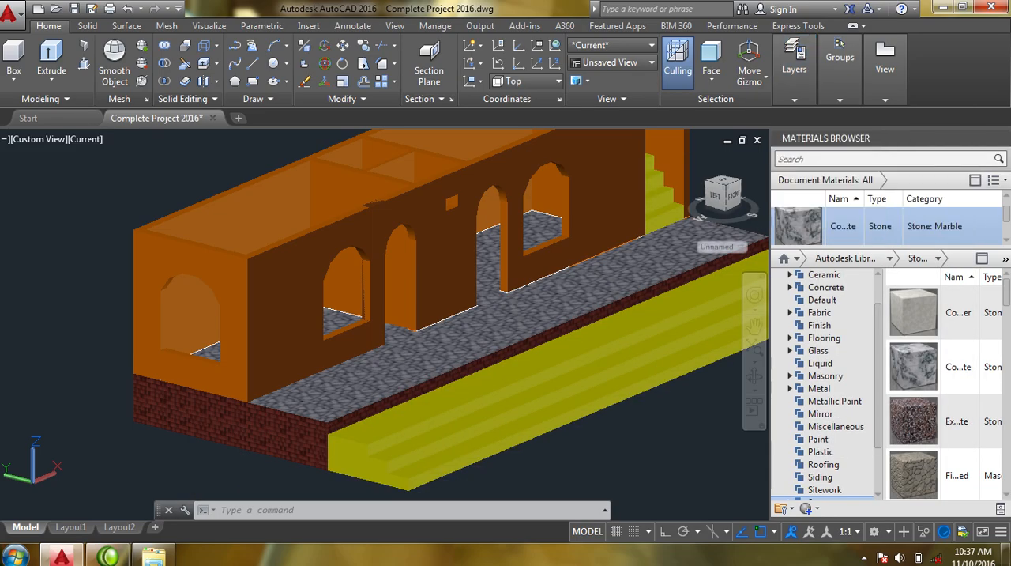
{"action": "scroll", "coordinate": [480, 310], "scroll_direction": "up", "scroll_amount": 5}
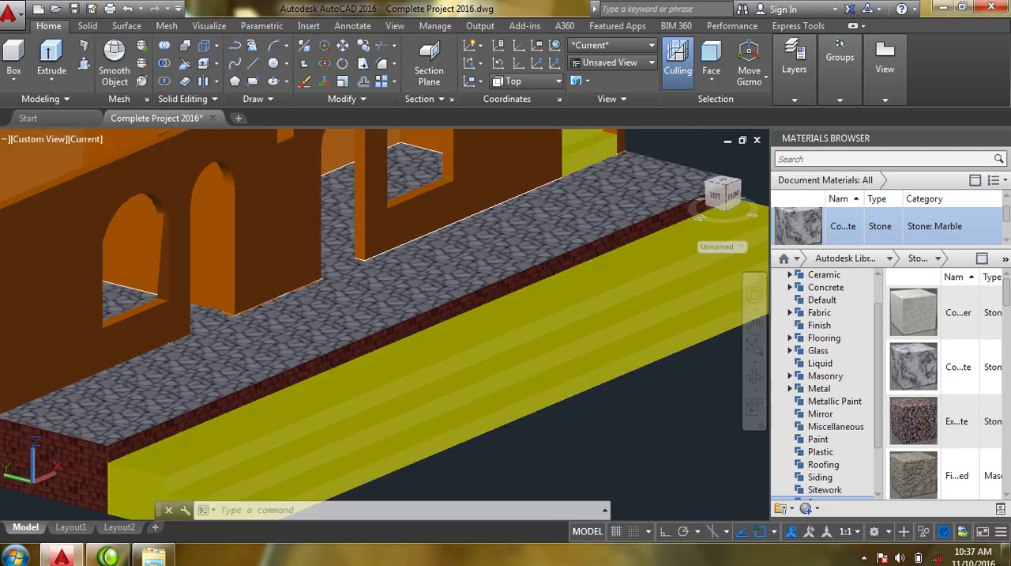
{"action": "middle_click_drag", "start_coordinate": [461, 322], "coordinate": [369, 261]}
{"action": "scroll", "coordinate": [394, 307], "scroll_direction": "up", "scroll_amount": 2}
{"action": "middle_click_drag", "start_coordinate": [394, 310], "coordinate": [556, 279]}
{"action": "scroll", "coordinate": [553, 261], "scroll_direction": "down", "scroll_amount": 2}
{"action": "middle_click_drag", "start_coordinate": [382, 322], "coordinate": [523, 330]}
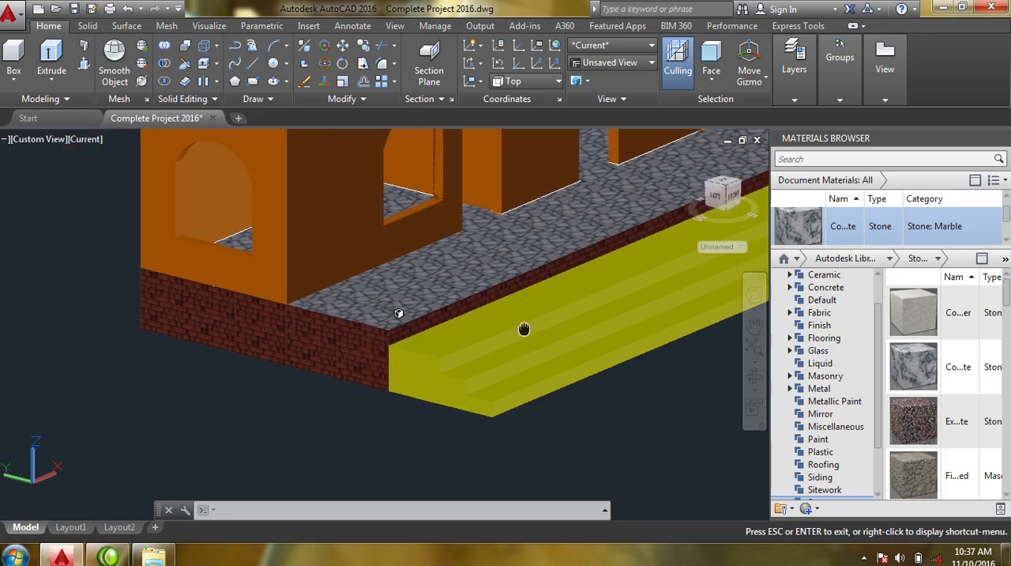
- Examine the yellow front steps and look through the document materials for a stone suited to them
{"action": "scroll", "coordinate": [422, 361], "scroll_direction": "up", "scroll_amount": 3}
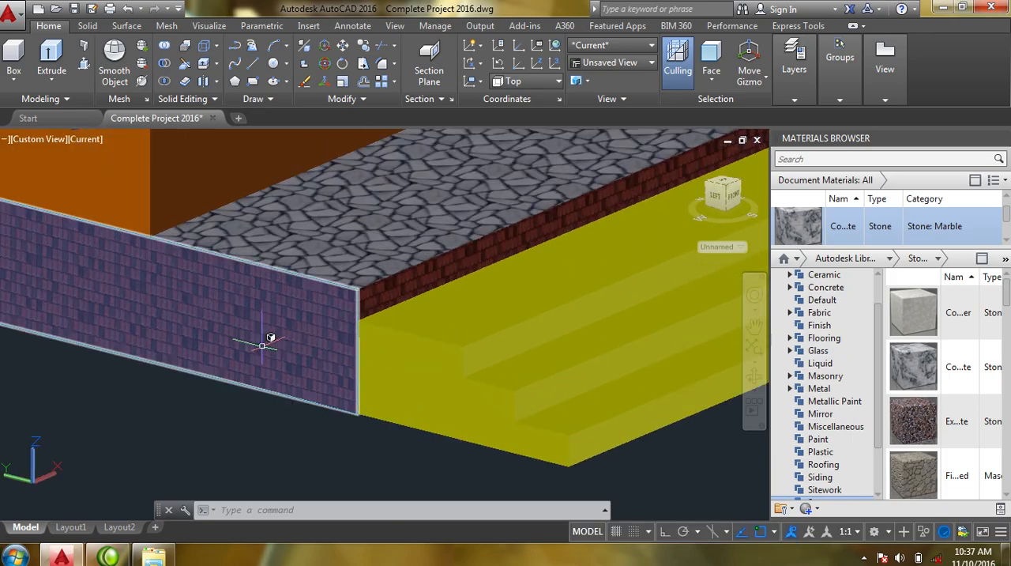
{"action": "mouse_move", "coordinate": [391, 383]}
{"action": "middle_mouse_down"}
{"action": "mouse_move", "coordinate": [305, 332]}
{"action": "mouse_move", "coordinate": [260, 381]}
{"action": "mouse_move", "coordinate": [220, 396]}
{"action": "middle_mouse_up"}
{"action": "middle_click_drag", "start_coordinate": [402, 293], "coordinate": [337, 368]}
{"action": "mouse_move", "coordinate": [433, 312]}
{"action": "middle_mouse_down"}
{"action": "mouse_move", "coordinate": [492, 307]}
{"action": "mouse_move", "coordinate": [439, 317]}
{"action": "middle_mouse_up"}
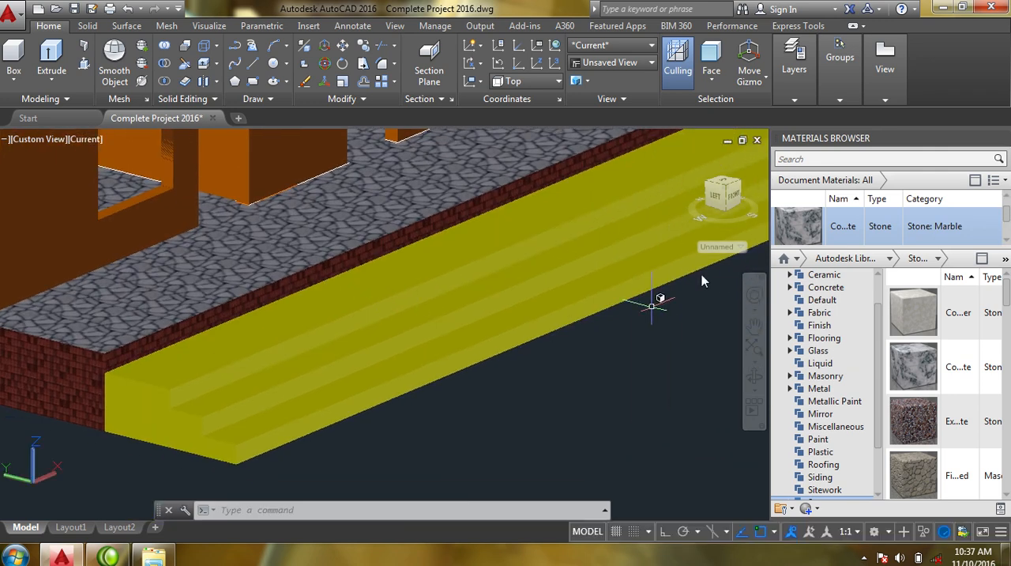
{"action": "mouse_move", "coordinate": [1002, 234]}
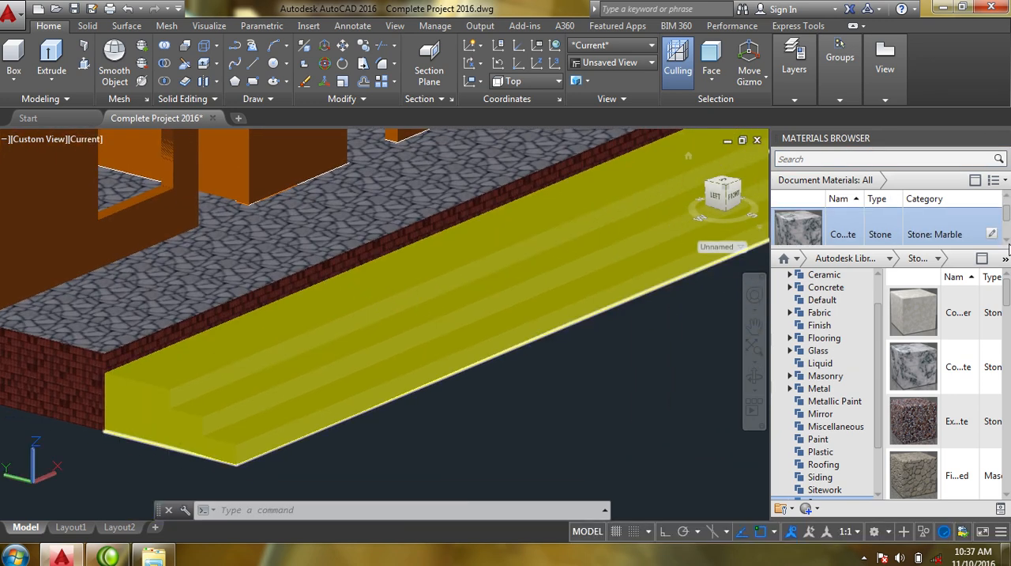
{"action": "scroll", "coordinate": [1007, 240], "scroll_direction": "down", "scroll_amount": 4}
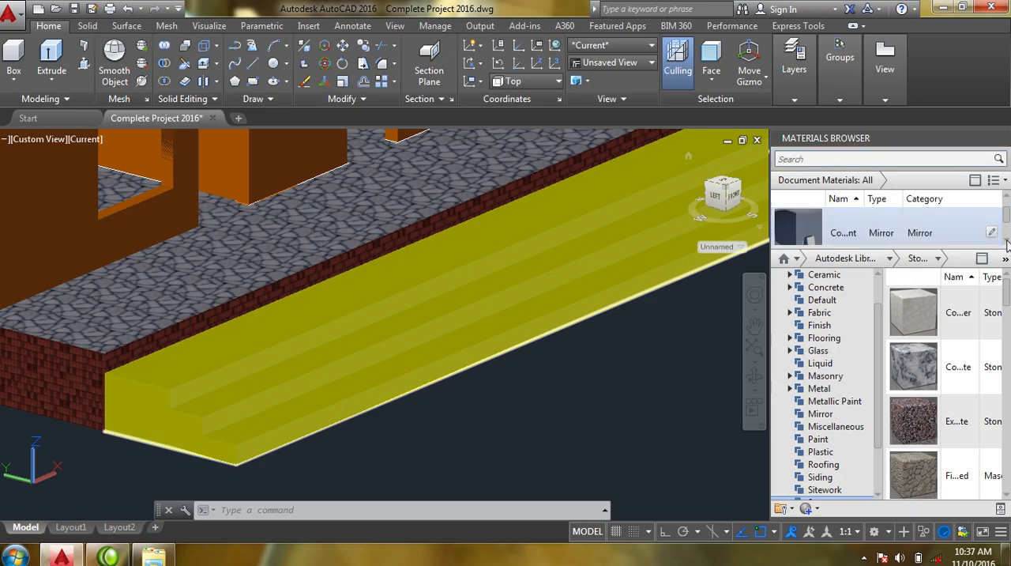
{"action": "scroll", "coordinate": [1007, 241], "scroll_direction": "down", "scroll_amount": 4}
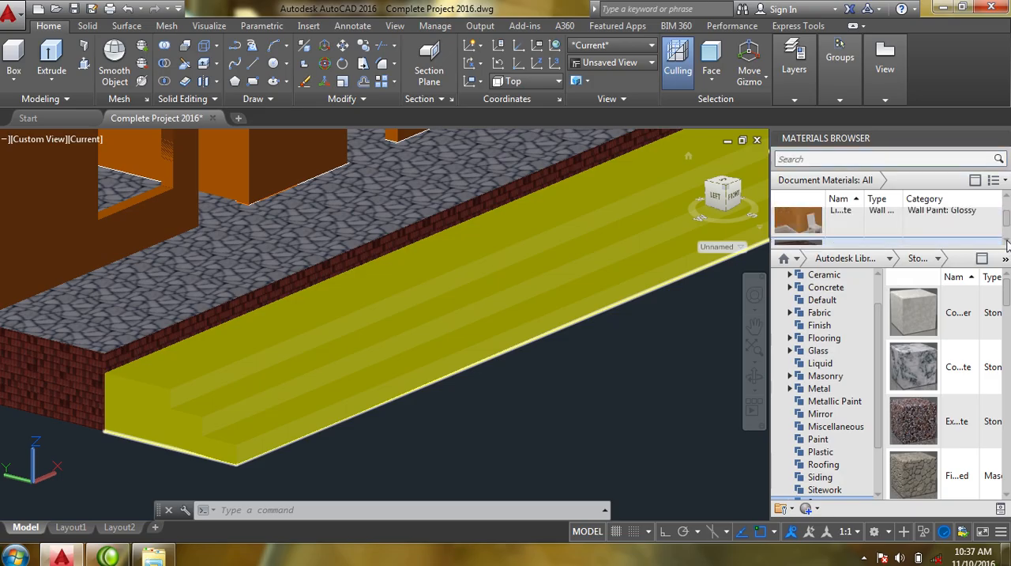
{"action": "scroll", "coordinate": [1006, 244], "scroll_direction": "down", "scroll_amount": 5}
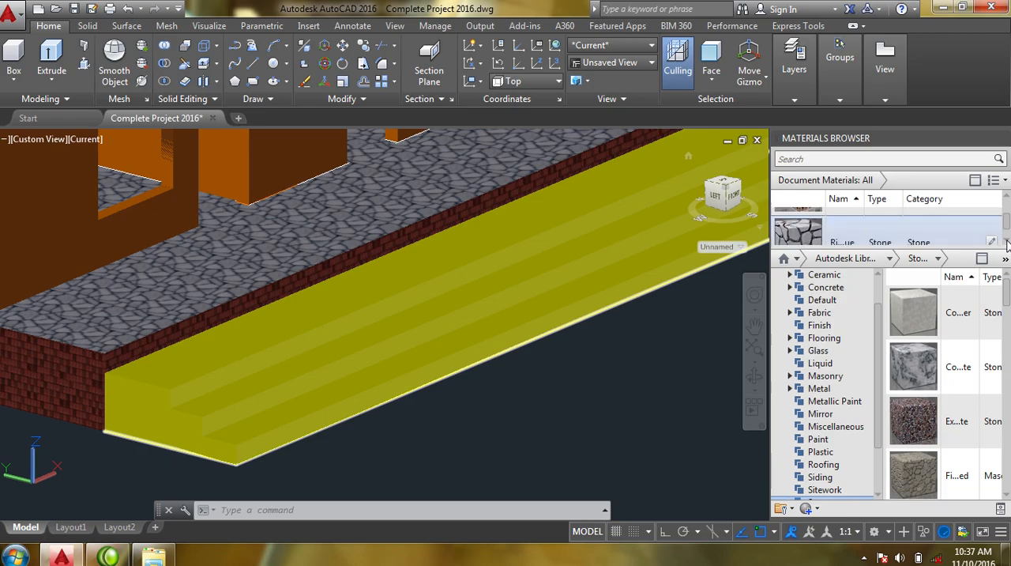
{"action": "scroll", "coordinate": [1006, 243], "scroll_direction": "down", "scroll_amount": 4}
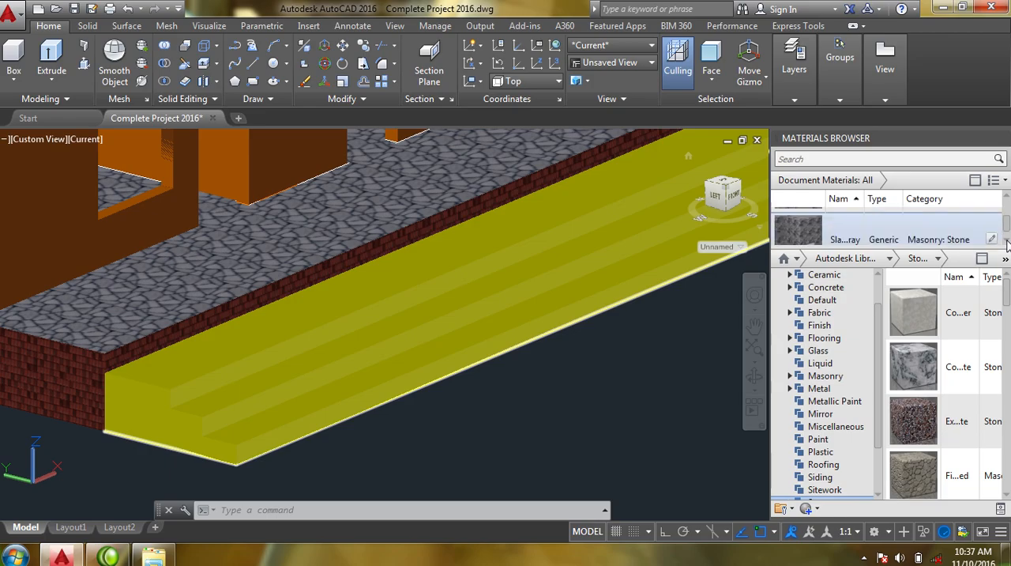
{"action": "scroll", "coordinate": [1006, 244], "scroll_direction": "down", "scroll_amount": 1}
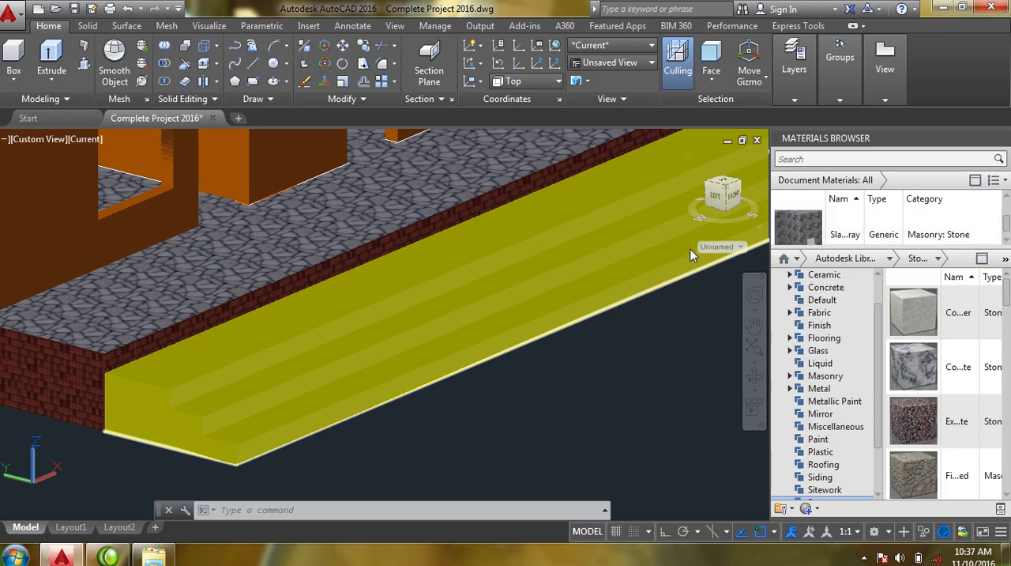
{"action": "left_click", "coordinate": [546, 268]}
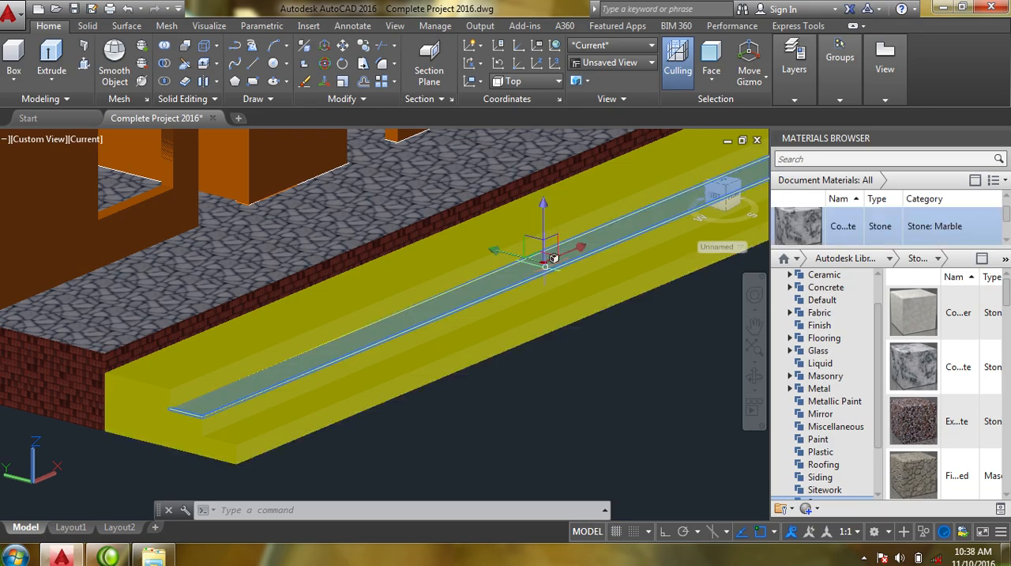
{"action": "mouse_move", "coordinate": [546, 268]}
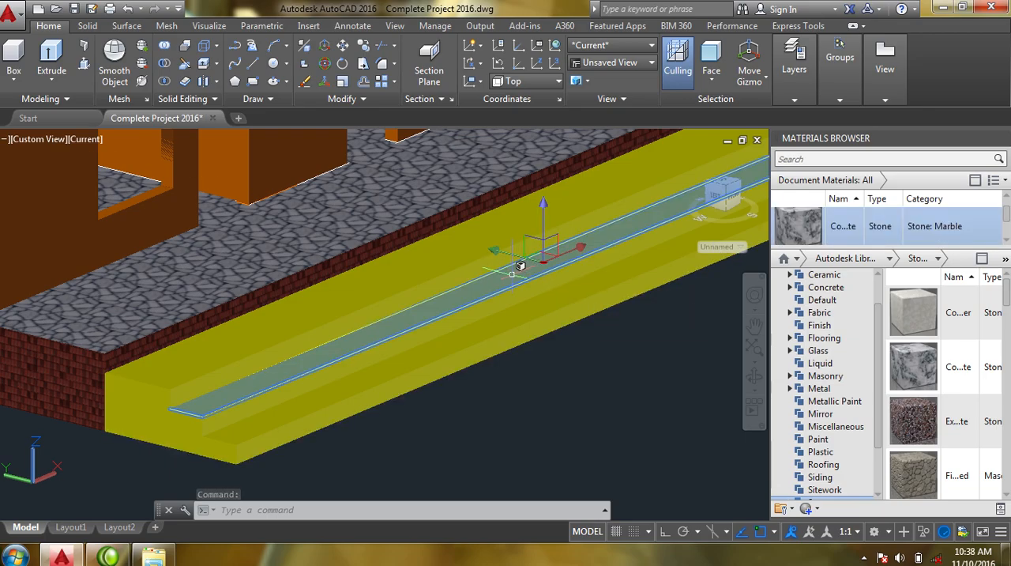
{"action": "key", "text": "Escape"}
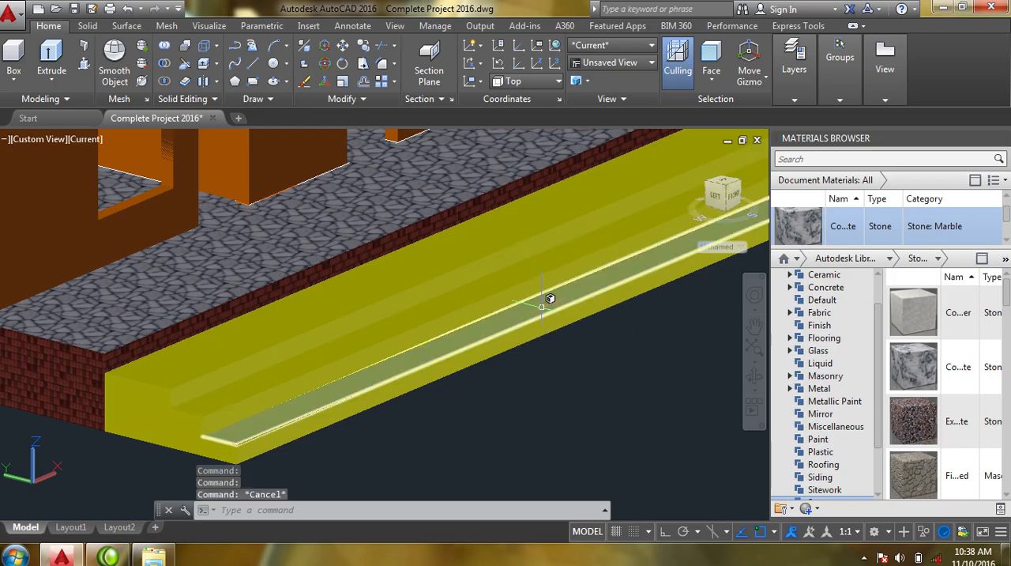
- Limit subobject selection to faces and select the three tread faces of the front steps
{"action": "left_click", "coordinate": [539, 304]}
{"action": "right_click", "coordinate": [541, 311]}
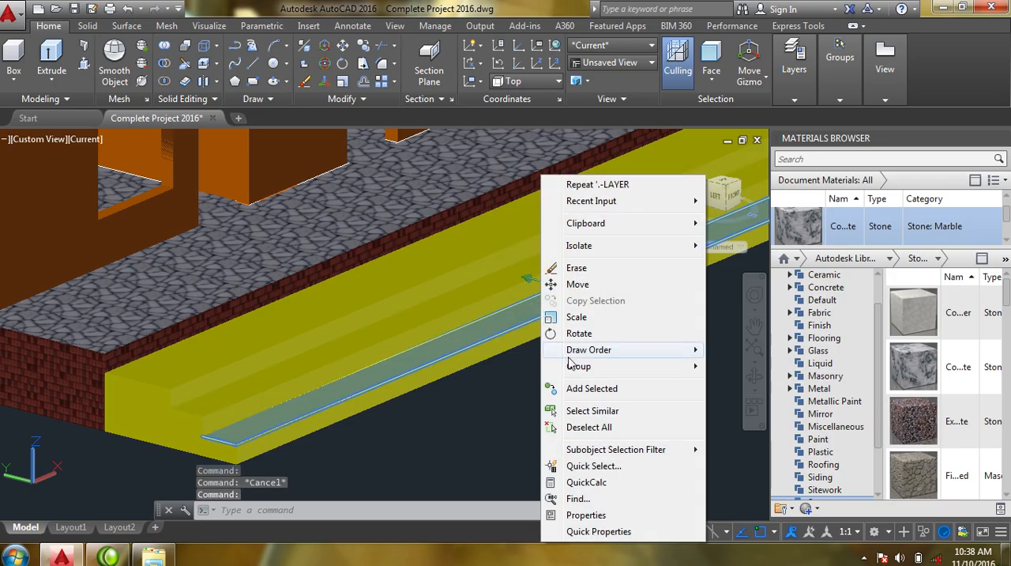
{"action": "mouse_move", "coordinate": [652, 449]}
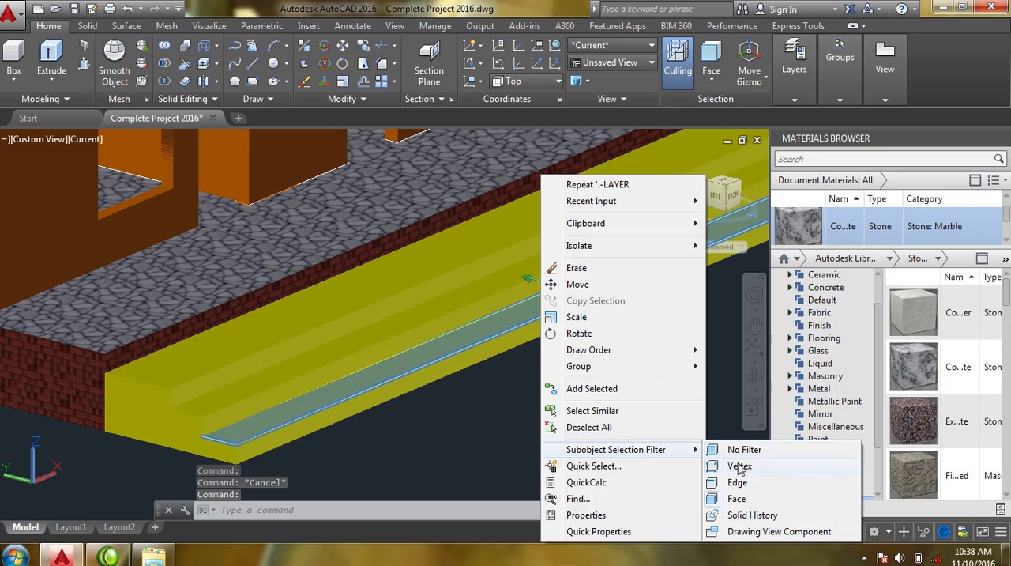
{"action": "left_click", "coordinate": [737, 499]}
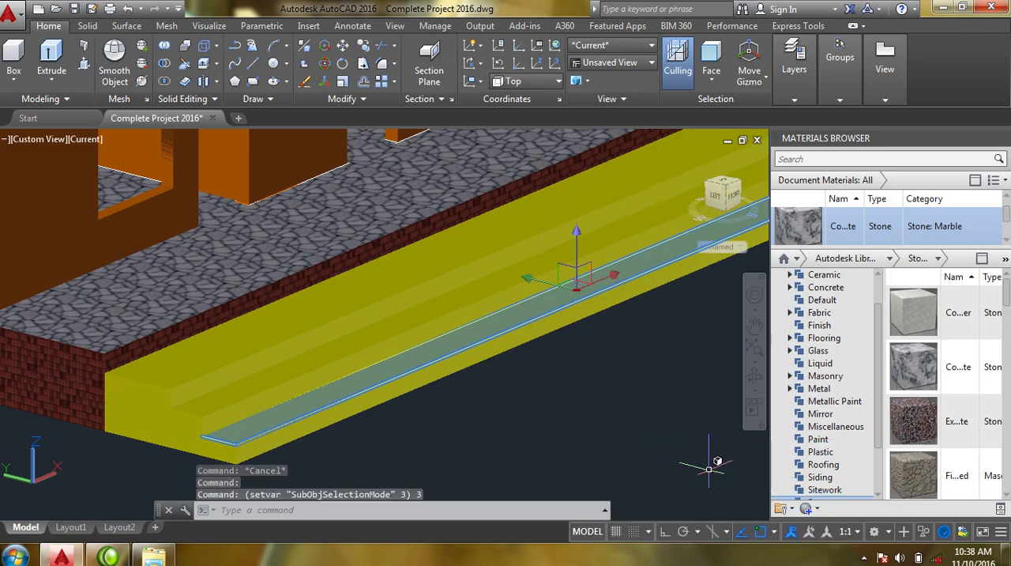
{"action": "left_click", "coordinate": [520, 277]}
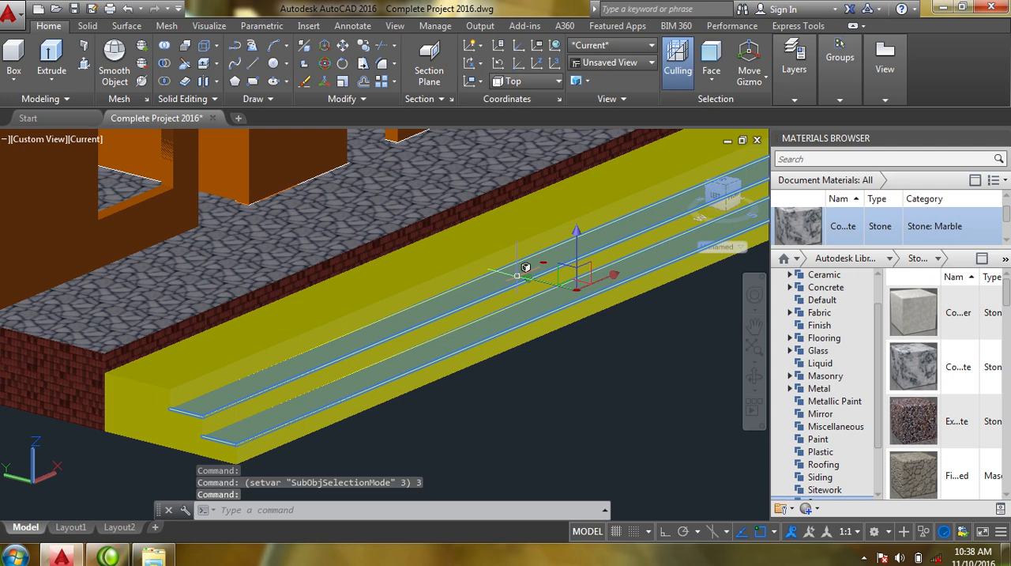
{"action": "left_click", "coordinate": [487, 229]}
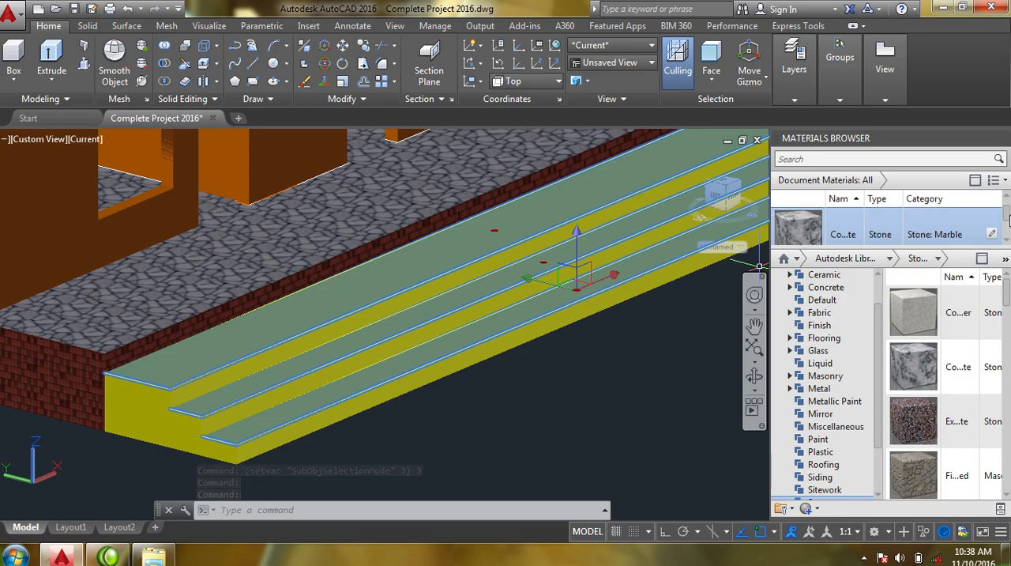
- Assign the dark grey Generic material of category Masonry: Stone from the document materials to the selected treads
{"action": "left_click_drag", "start_coordinate": [1008, 219], "coordinate": [1008, 225]}
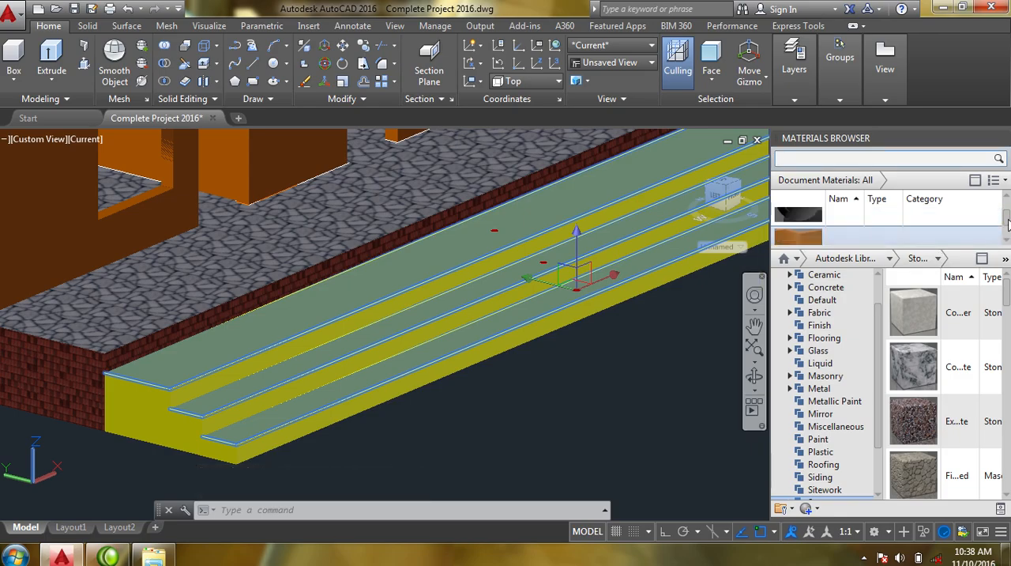
{"action": "left_click", "coordinate": [1008, 241]}
{"action": "left_click", "coordinate": [1007, 241]}
{"action": "left_click", "coordinate": [1007, 242]}
{"action": "left_click", "coordinate": [1007, 242]}
{"action": "left_click", "coordinate": [1007, 242]}
{"action": "left_click", "coordinate": [1007, 242]}
{"action": "left_click", "coordinate": [1007, 242]}
{"action": "left_click", "coordinate": [1008, 241]}
{"action": "left_click", "coordinate": [1007, 241]}
{"action": "left_click", "coordinate": [1007, 241]}
{"action": "left_click", "coordinate": [1007, 242]}
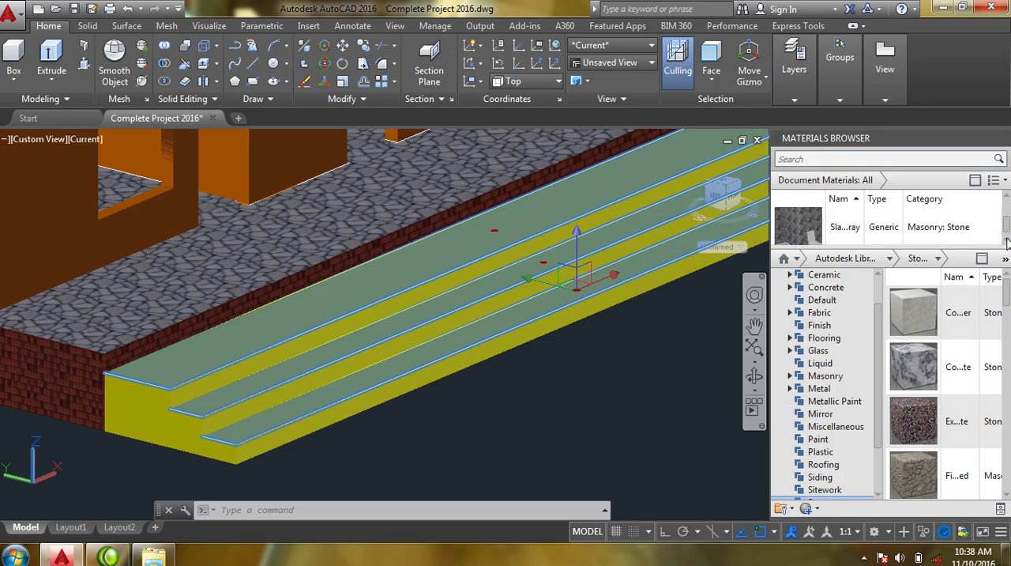
{"action": "right_click", "coordinate": [798, 230]}
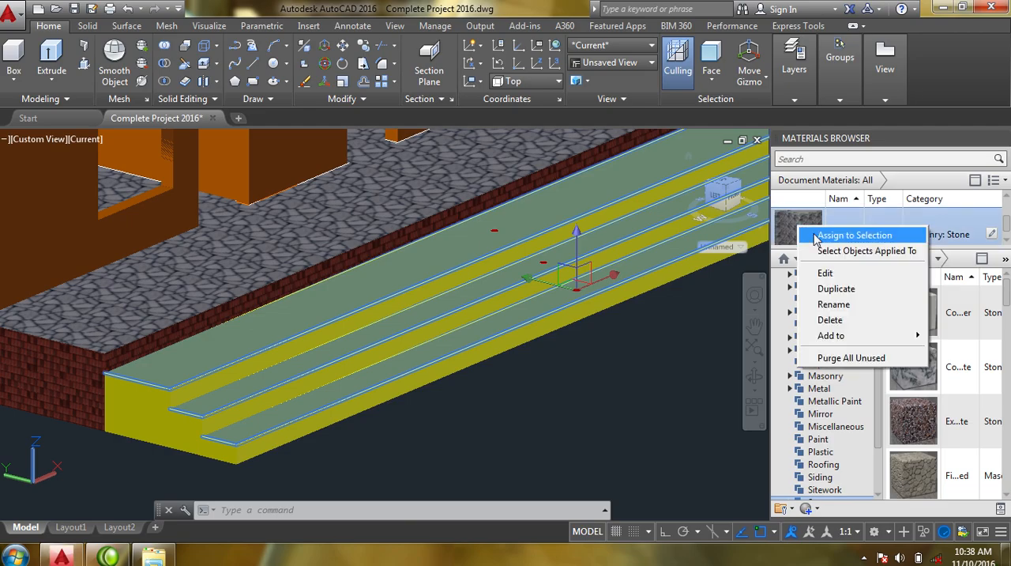
{"action": "left_click", "coordinate": [830, 234]}
{"action": "key", "text": "Escape"}
- Examine the stone texture on the front steps' treads up close and from the whole-house view
{"action": "middle_click_drag", "start_coordinate": [437, 307], "coordinate": [441, 282]}
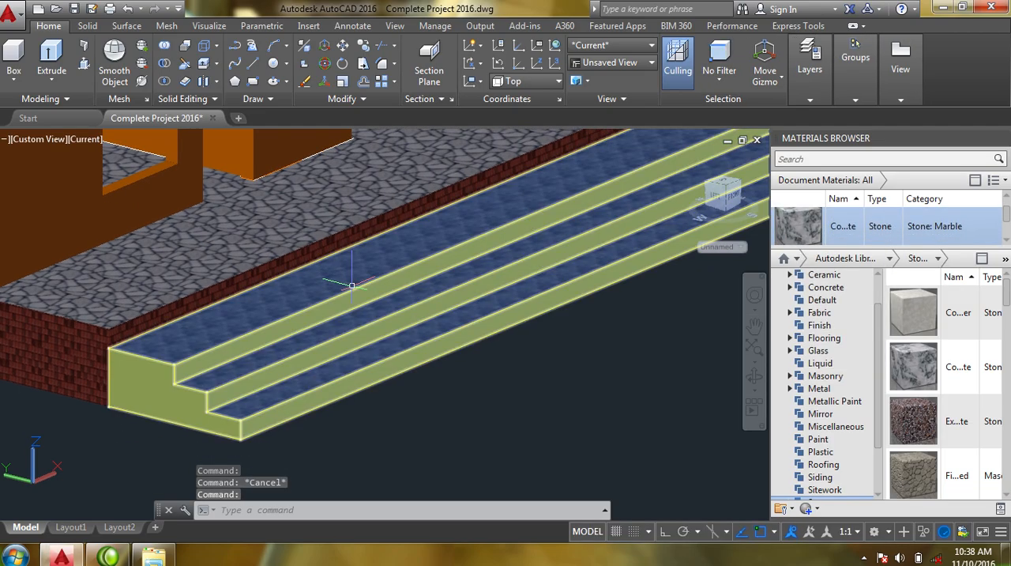
{"action": "scroll", "coordinate": [351, 284], "scroll_direction": "up", "scroll_amount": 4}
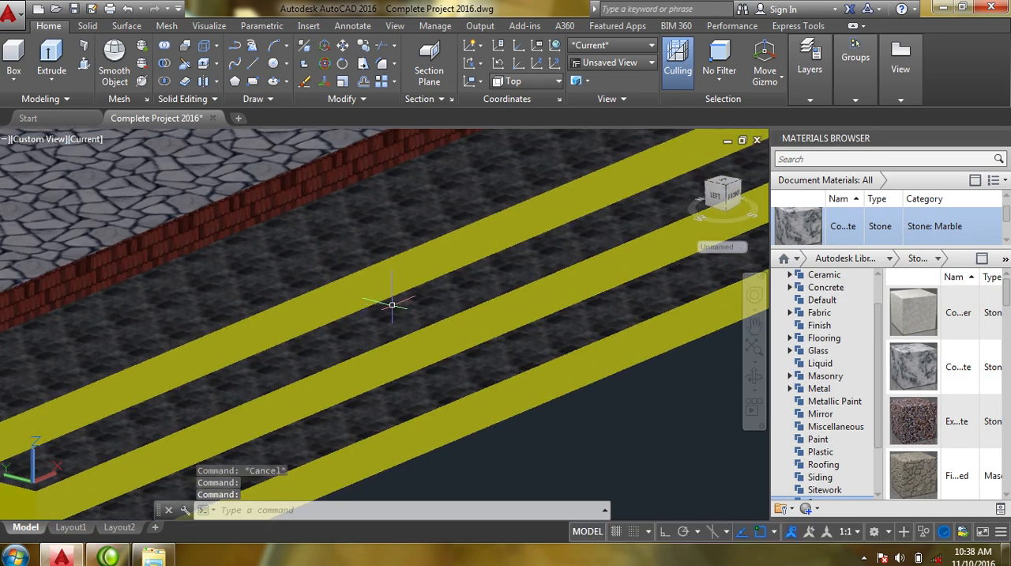
{"action": "scroll", "coordinate": [449, 324], "scroll_direction": "up", "scroll_amount": 3}
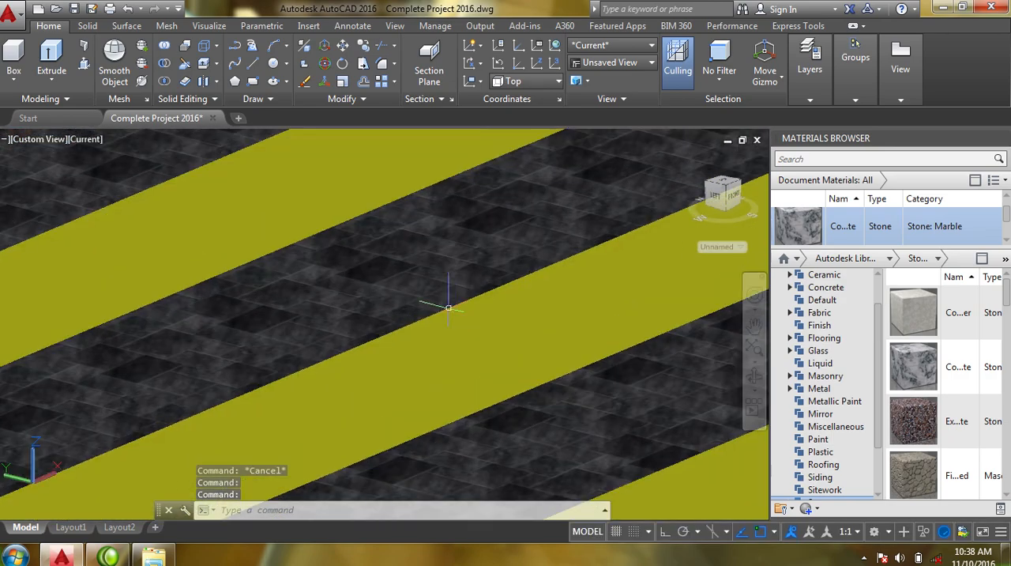
{"action": "scroll", "coordinate": [347, 241], "scroll_direction": "down", "scroll_amount": 3}
{"action": "scroll", "coordinate": [398, 248], "scroll_direction": "down", "scroll_amount": 4}
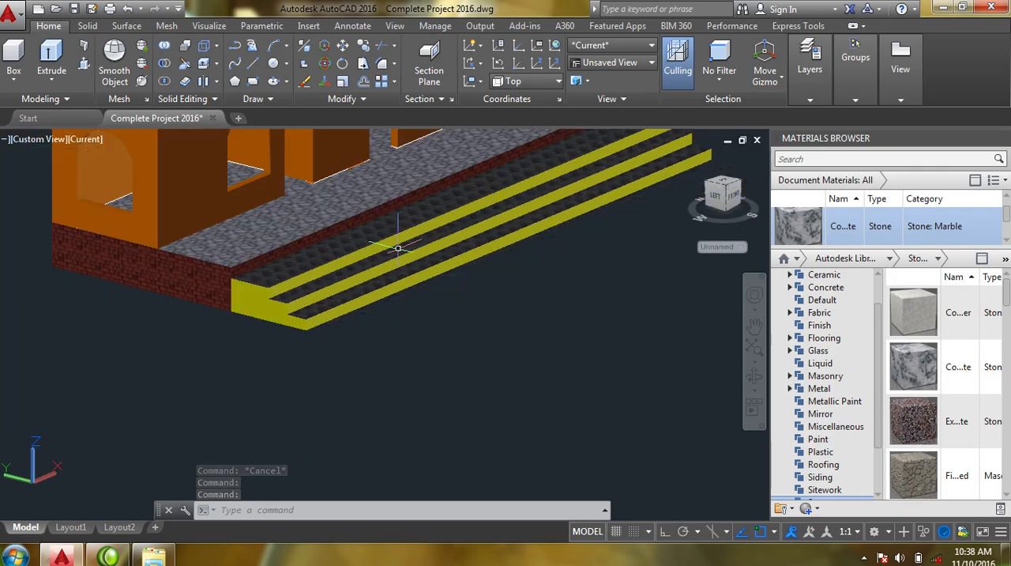
{"action": "middle_click_drag", "start_coordinate": [333, 296], "coordinate": [345, 465]}
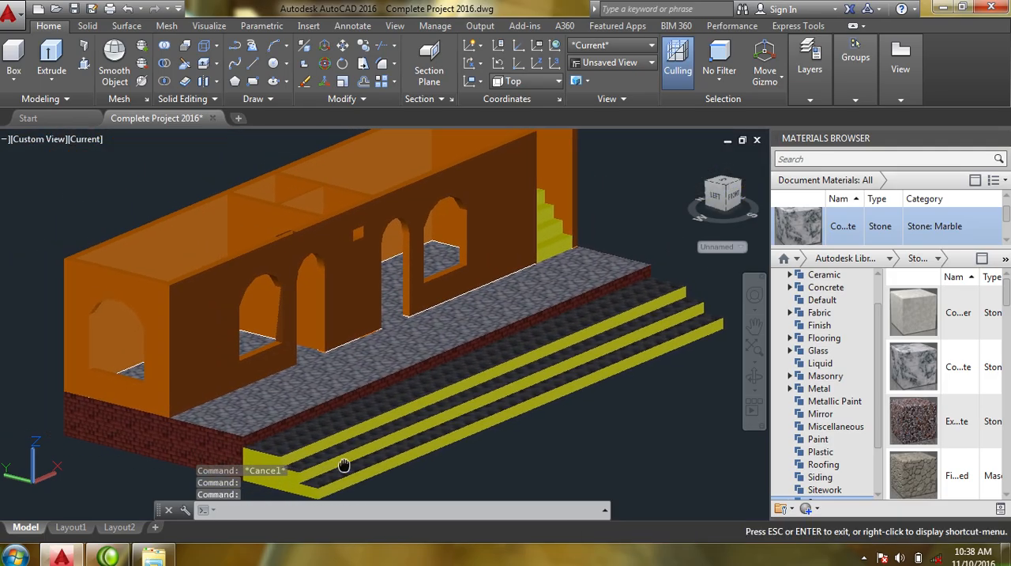
{"action": "key", "text": "Escape"}
{"action": "middle_click_drag", "start_coordinate": [182, 445], "coordinate": [190, 403]}
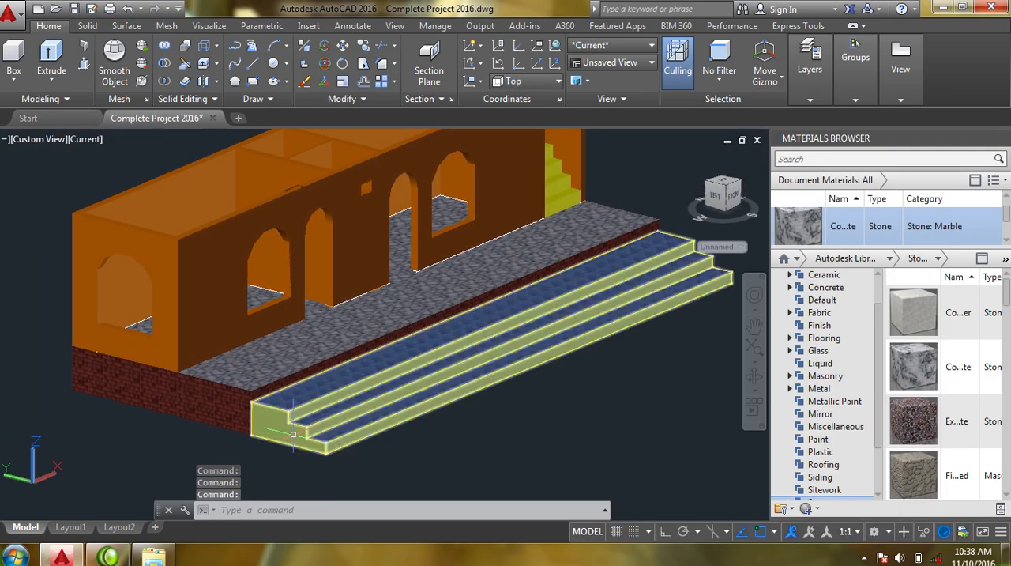
{"action": "middle_click_drag", "start_coordinate": [300, 442], "coordinate": [311, 466]}
{"action": "key", "text": "Escape"}
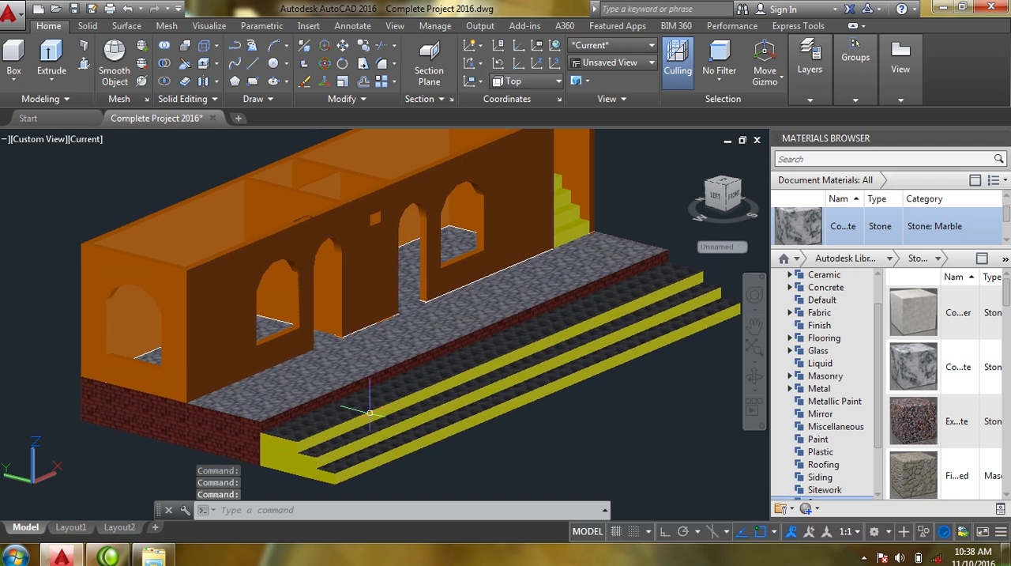
- Limit subobject selection to faces again and select the three yellow riser faces of the front steps
{"action": "scroll", "coordinate": [629, 368], "scroll_direction": "up", "scroll_amount": 5}
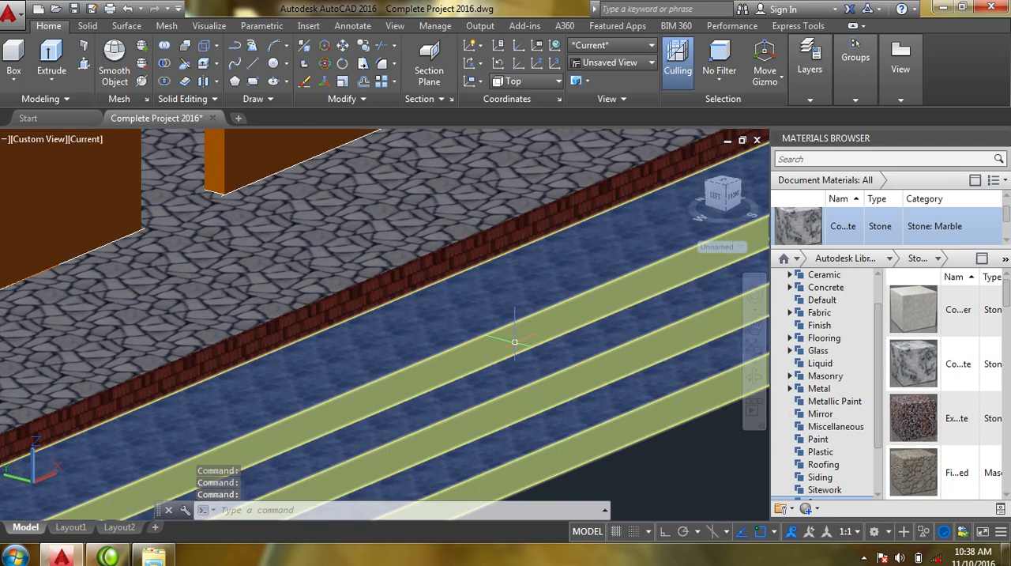
{"action": "middle_click_drag", "start_coordinate": [542, 361], "coordinate": [542, 333]}
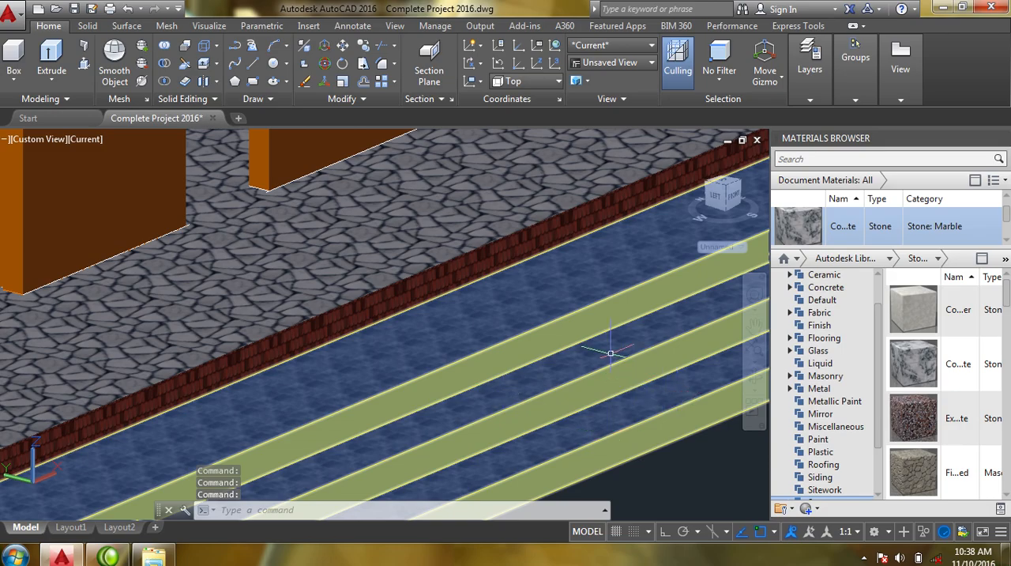
{"action": "scroll", "coordinate": [582, 346], "scroll_direction": "up", "scroll_amount": 2}
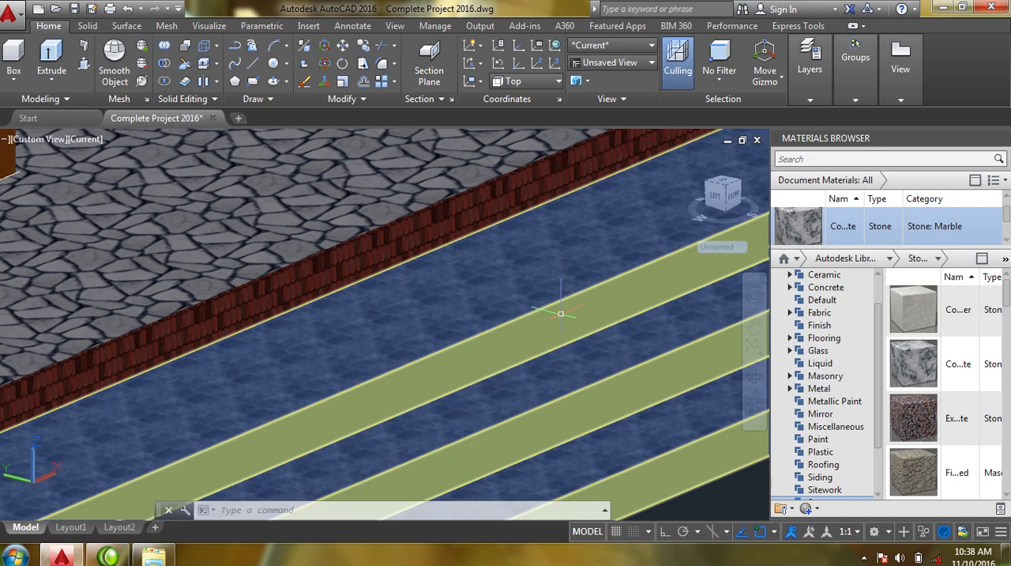
{"action": "right_click", "coordinate": [538, 327]}
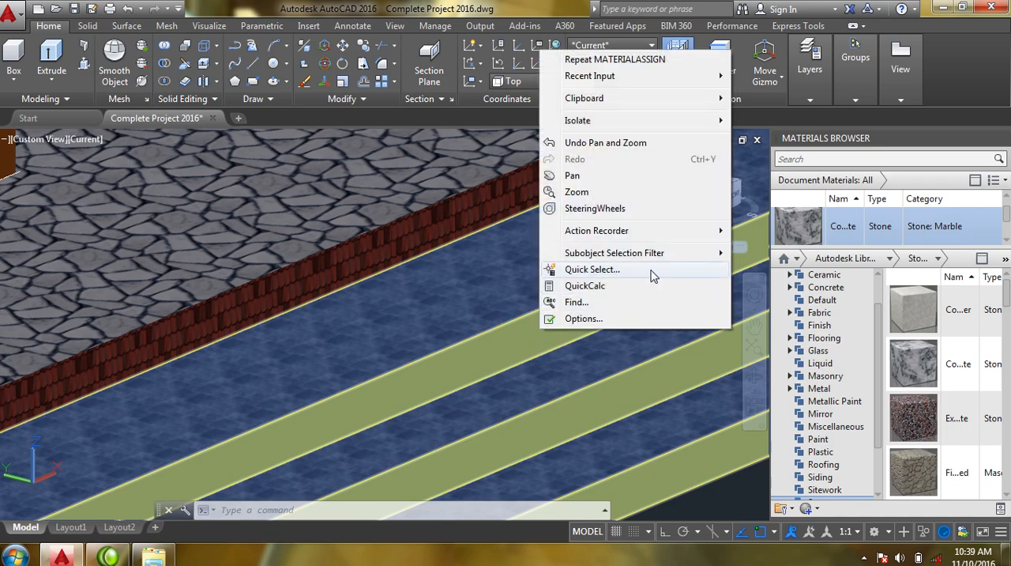
{"action": "mouse_move", "coordinate": [676, 264]}
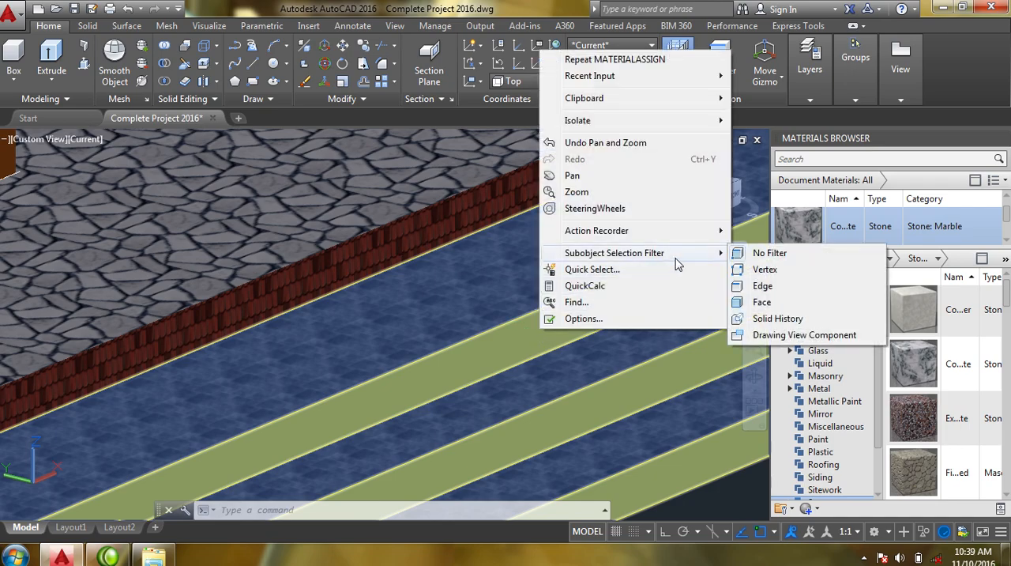
{"action": "left_click", "coordinate": [763, 302]}
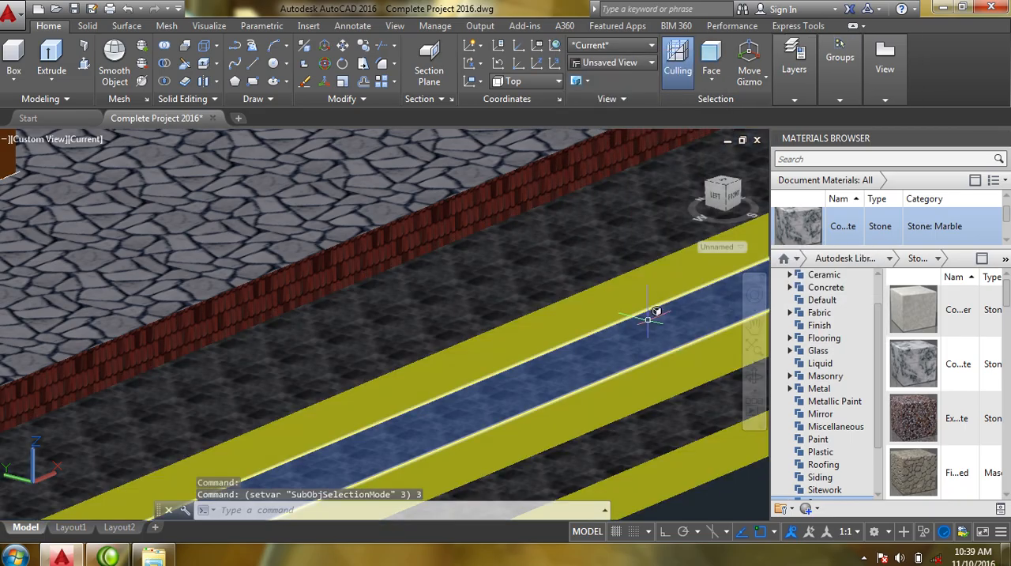
{"action": "left_click", "coordinate": [612, 339]}
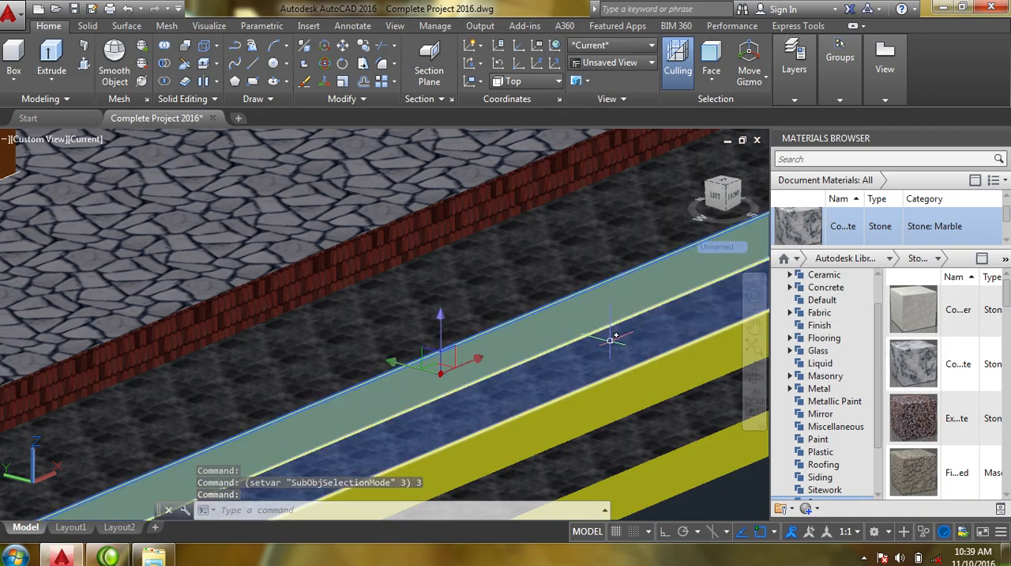
{"action": "left_click", "coordinate": [621, 367]}
{"action": "middle_click_drag", "start_coordinate": [621, 368], "coordinate": [575, 309]}
{"action": "left_click", "coordinate": [592, 361]}
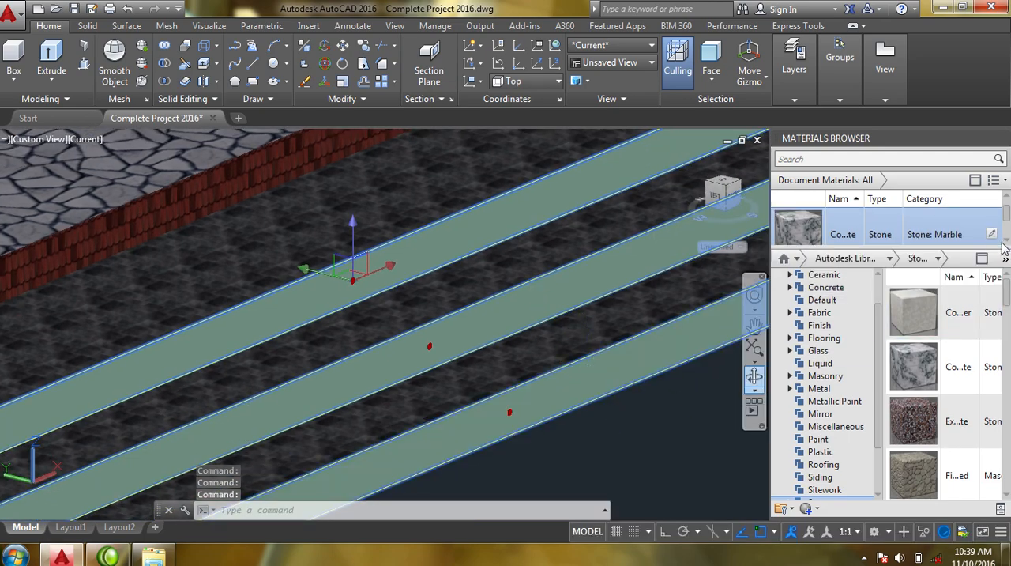
- Assign the dark grey Generic material of category Masonry: Stone from the document materials to the selected riser faces
{"action": "scroll", "coordinate": [1007, 242], "scroll_direction": "down", "scroll_amount": 4}
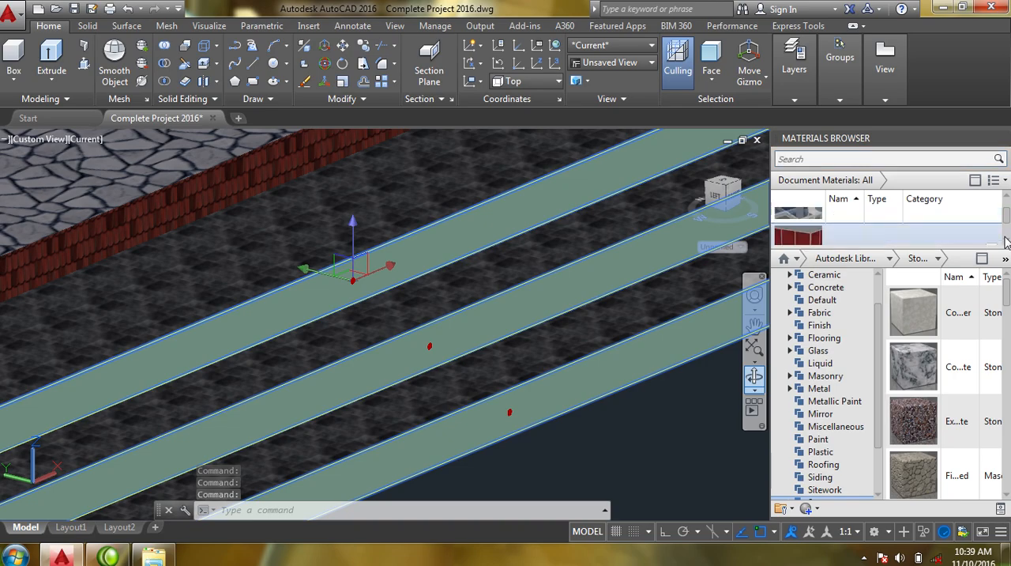
{"action": "scroll", "coordinate": [1007, 242], "scroll_direction": "down", "scroll_amount": 5}
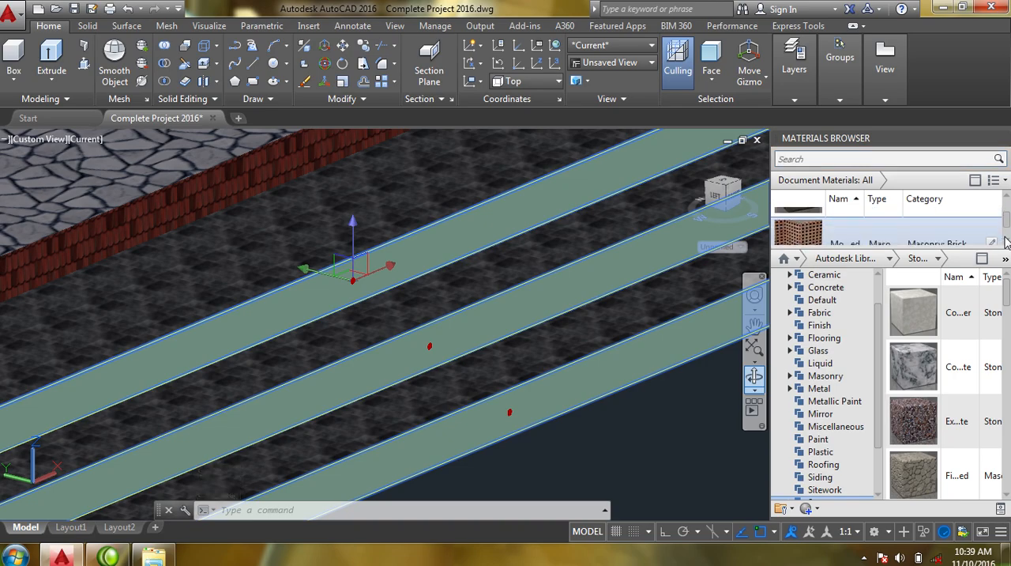
{"action": "scroll", "coordinate": [1007, 242], "scroll_direction": "down", "scroll_amount": 3}
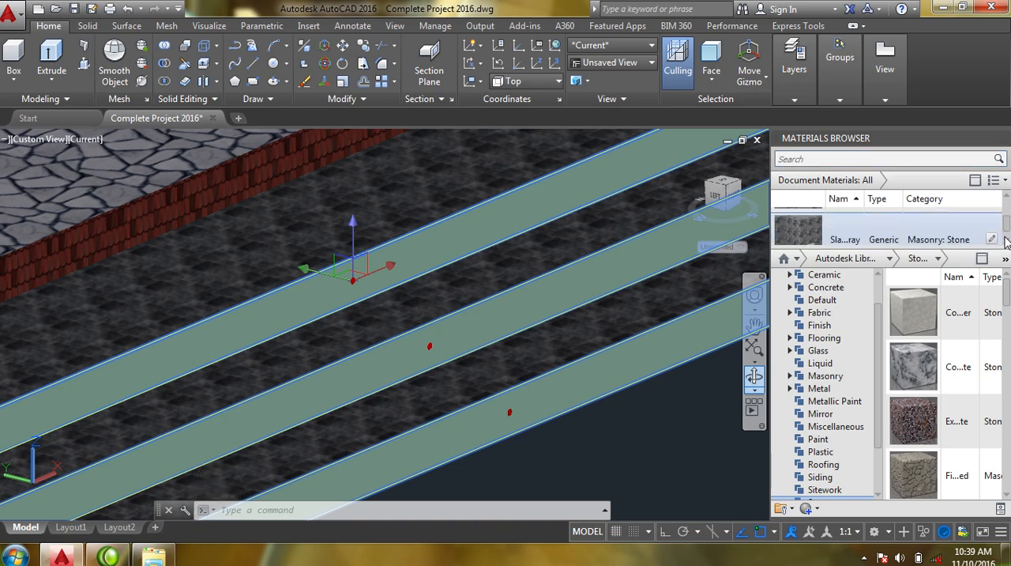
{"action": "right_click", "coordinate": [808, 228]}
{"action": "left_click", "coordinate": [821, 228]}
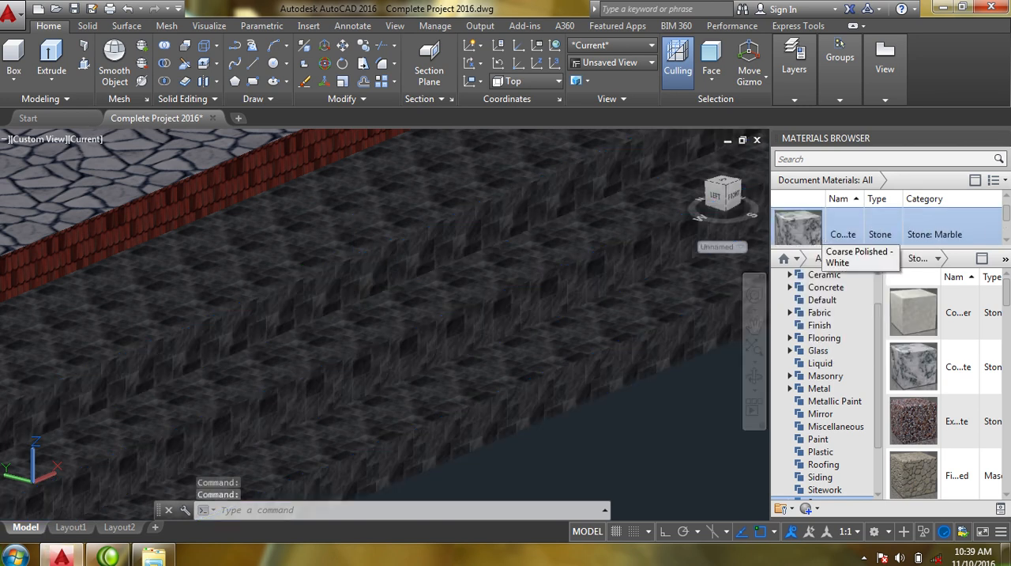
{"action": "key", "text": "Escape"}
- Examine the textured front steps from the whole-house view and look at the arched front wall up close
{"action": "scroll", "coordinate": [571, 255], "scroll_direction": "down", "scroll_amount": 4}
{"action": "middle_click_drag", "start_coordinate": [491, 356], "coordinate": [438, 392]}
{"action": "scroll", "coordinate": [463, 361], "scroll_direction": "down", "scroll_amount": 4}
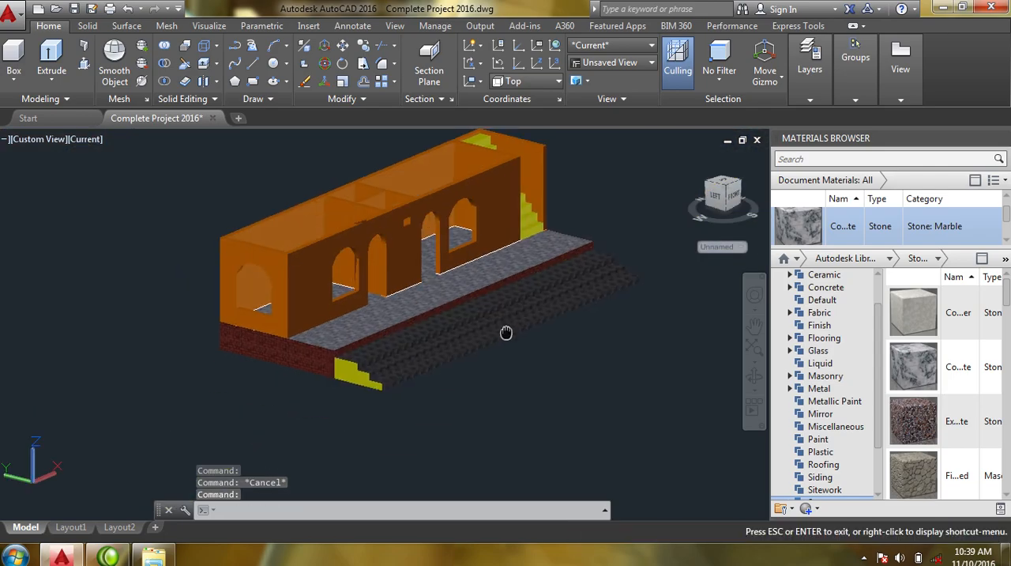
{"action": "scroll", "coordinate": [464, 340], "scroll_direction": "up", "scroll_amount": 3}
{"action": "middle_click_drag", "start_coordinate": [463, 339], "coordinate": [614, 374], "text": "shift"}
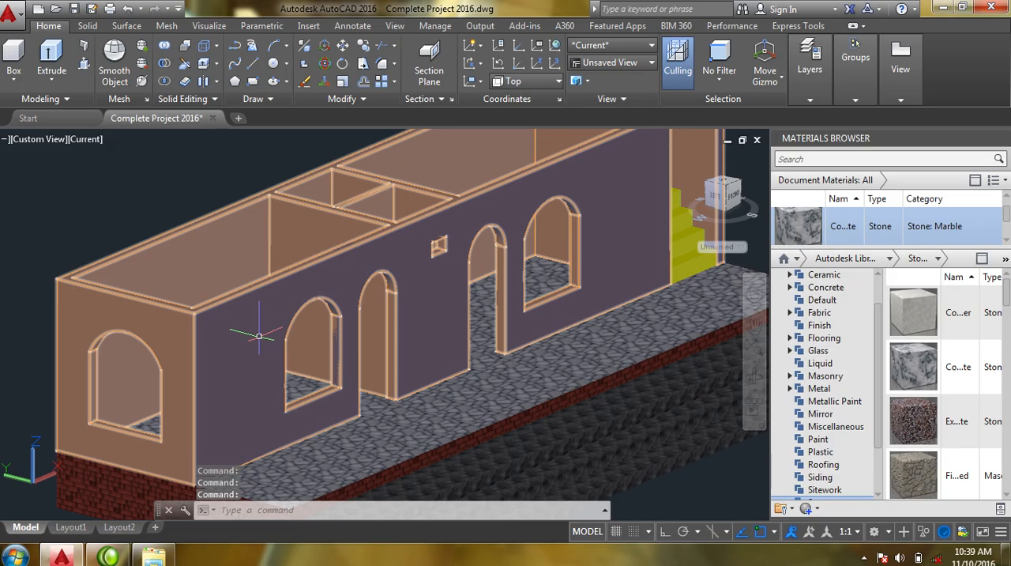
{"action": "left_click", "coordinate": [754, 378]}
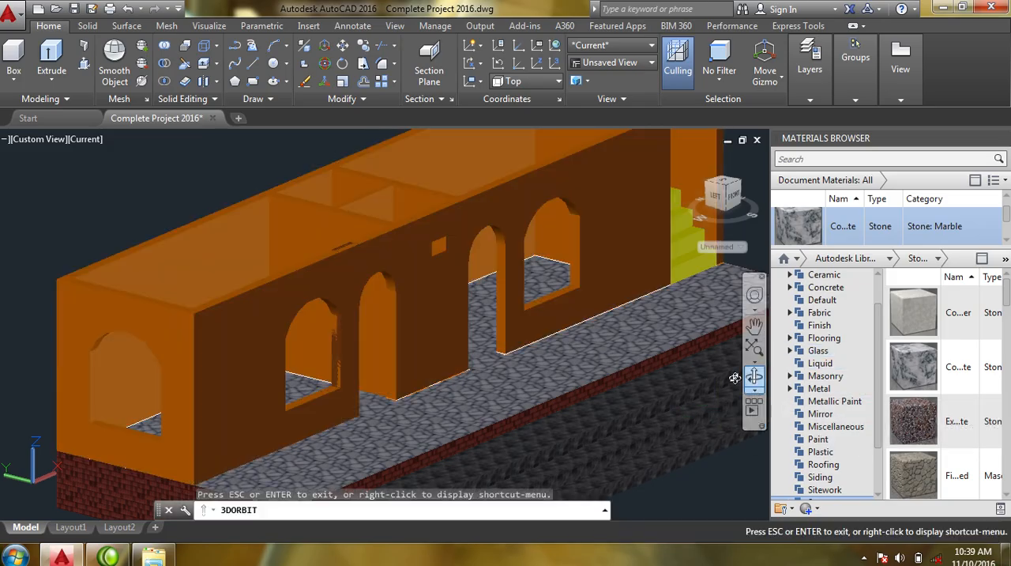
{"action": "left_click_drag", "start_coordinate": [734, 379], "coordinate": [688, 360]}
{"action": "mouse_move", "coordinate": [613, 334]}
{"action": "left_mouse_down"}
{"action": "mouse_move", "coordinate": [566, 250]}
{"action": "mouse_move", "coordinate": [548, 253]}
{"action": "mouse_move", "coordinate": [621, 323]}
{"action": "left_mouse_up"}
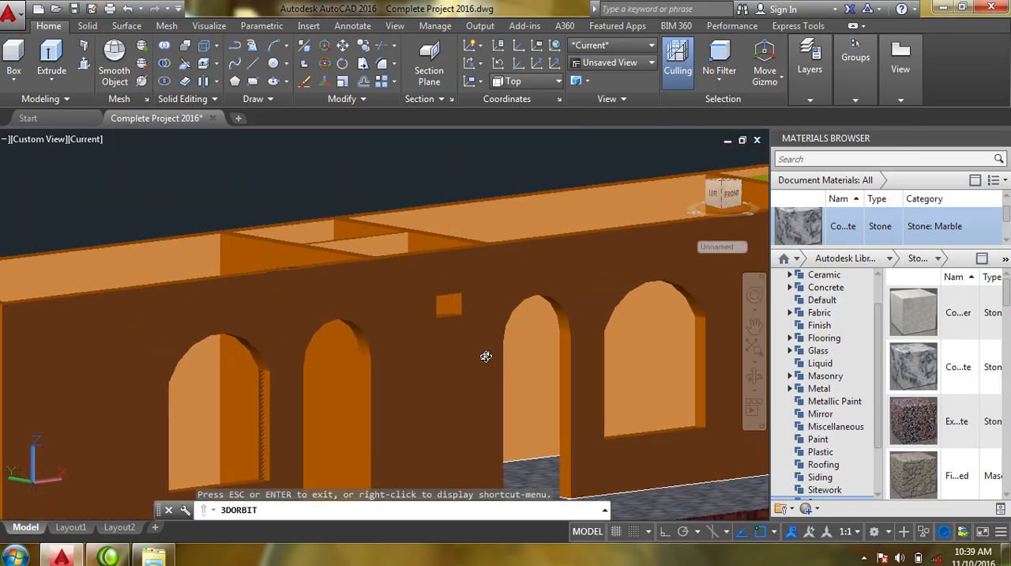
{"action": "key", "text": "Escape"}
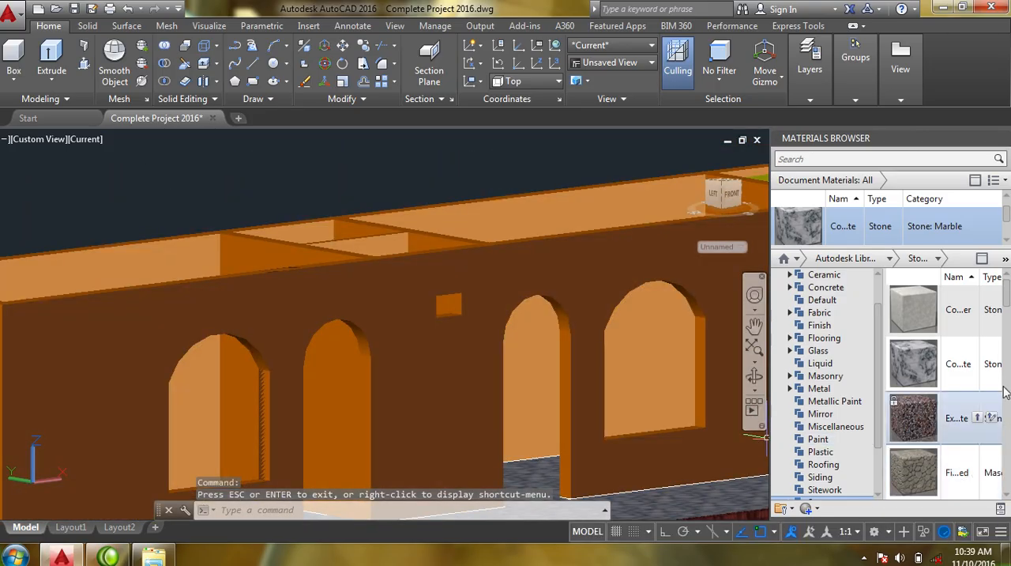
- Browse the library's Paint and Wall Paint categories and add the blue glossy wall paint just below Pearl to the document materials
{"action": "left_click_drag", "start_coordinate": [1006, 299], "coordinate": [1004, 416]}
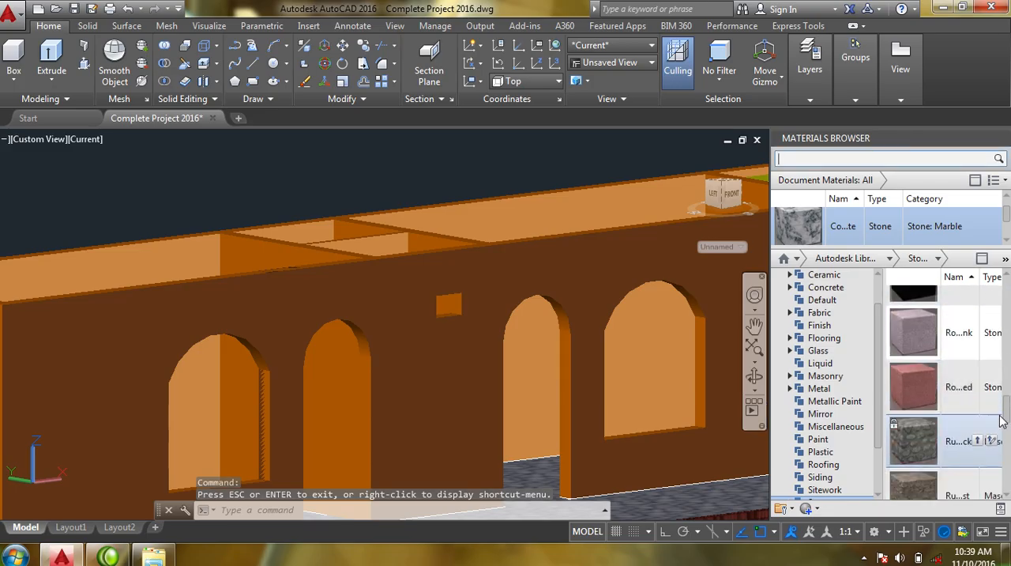
{"action": "left_click", "coordinate": [840, 442]}
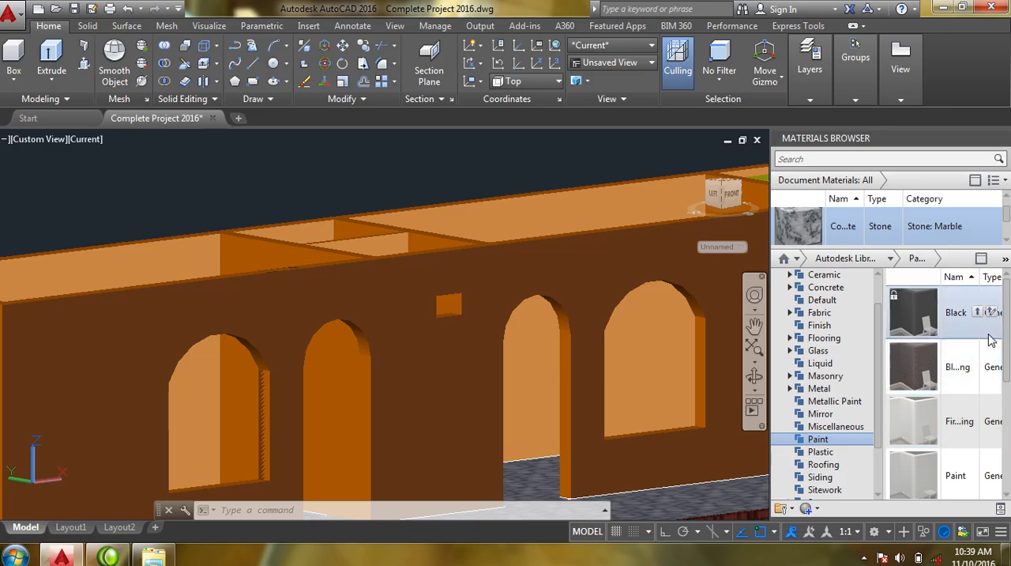
{"action": "left_click_drag", "start_coordinate": [1010, 331], "coordinate": [997, 447]}
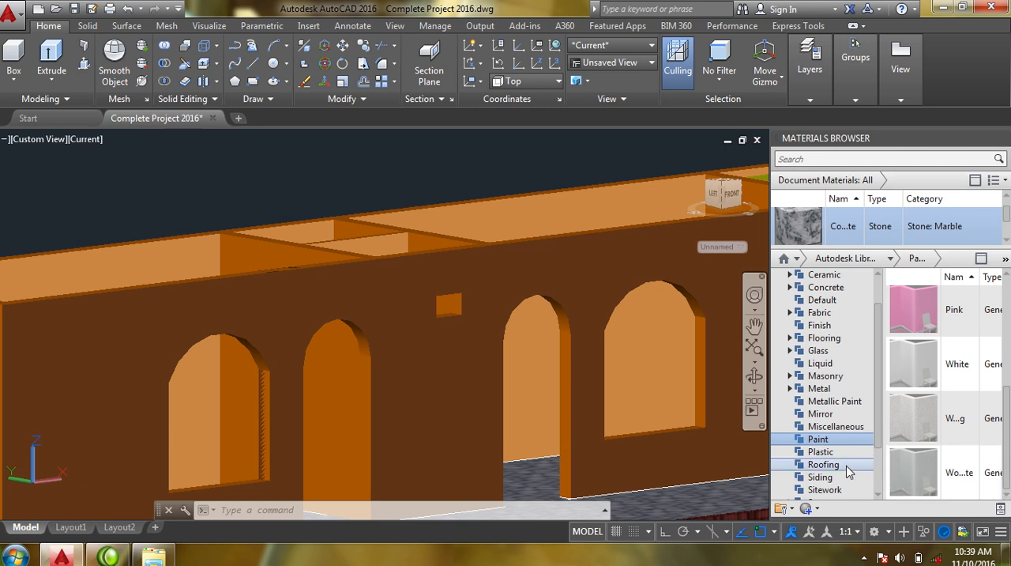
{"action": "left_click_drag", "start_coordinate": [880, 442], "coordinate": [882, 477]}
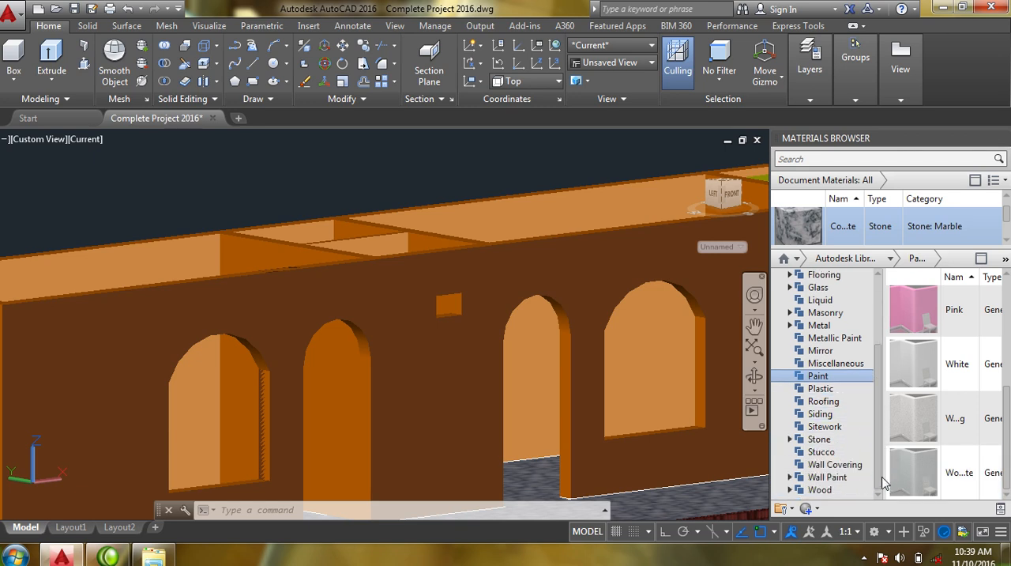
{"action": "left_click", "coordinate": [827, 477]}
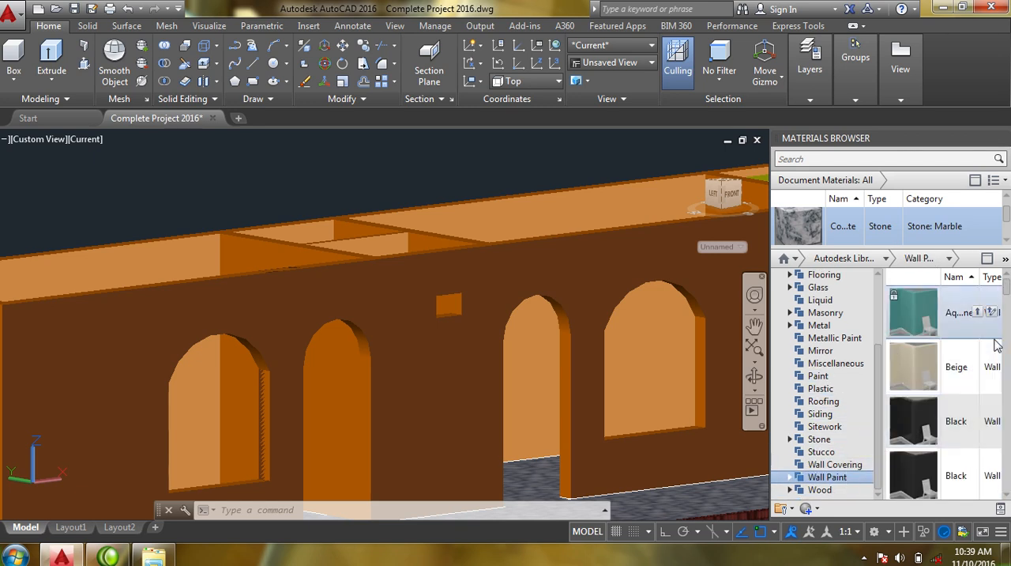
{"action": "left_click_drag", "start_coordinate": [1008, 294], "coordinate": [995, 377]}
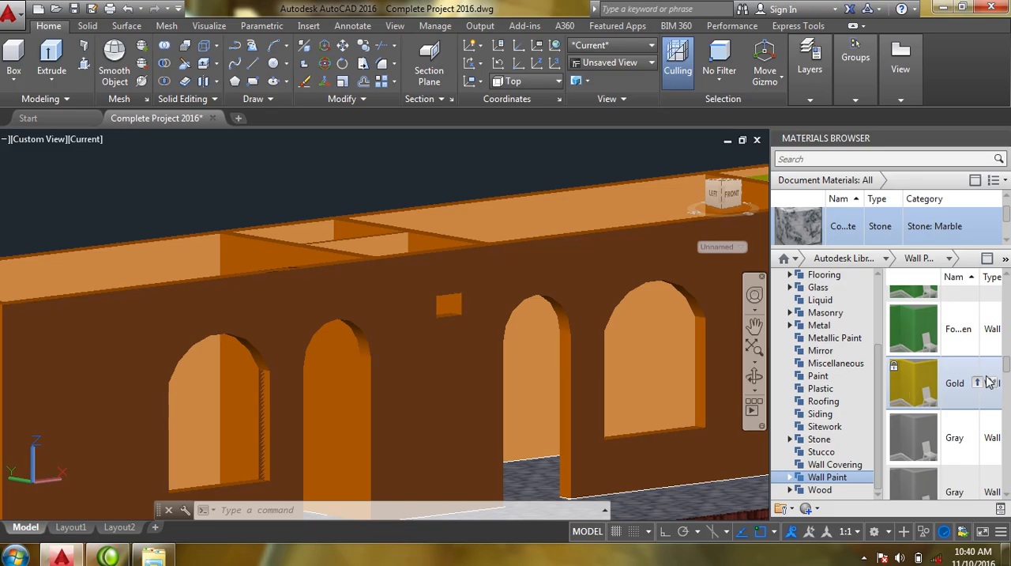
{"action": "scroll", "coordinate": [1008, 360], "scroll_direction": "up", "scroll_amount": 3}
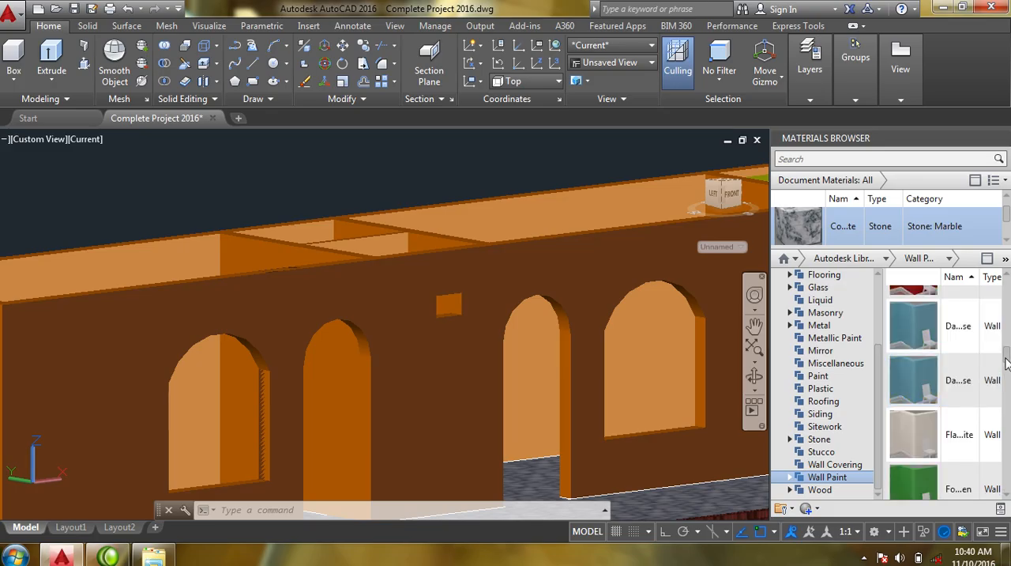
{"action": "left_click_drag", "start_coordinate": [1008, 359], "coordinate": [993, 433]}
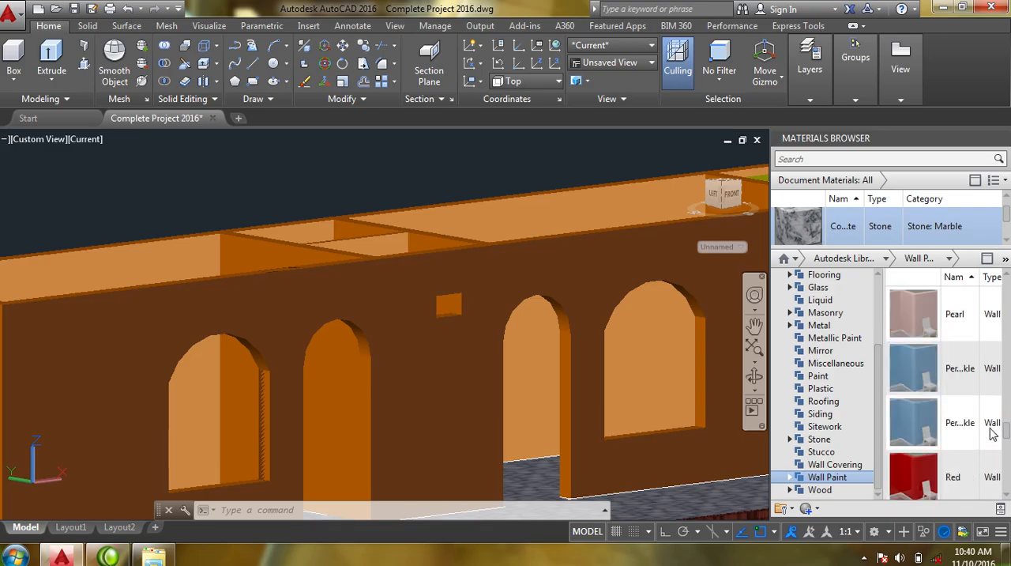
{"action": "mouse_move", "coordinate": [907, 368]}
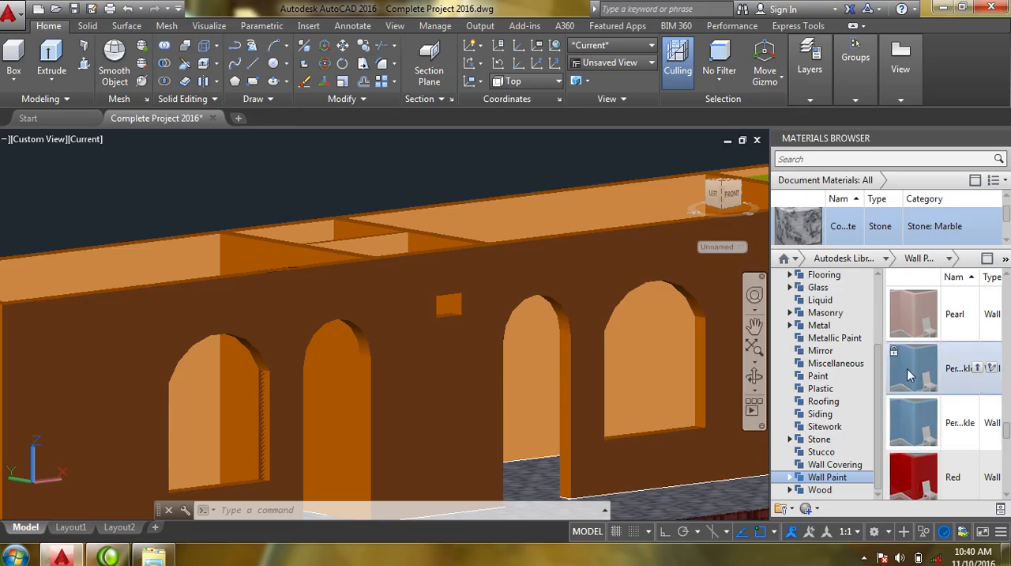
{"action": "left_click", "coordinate": [977, 368]}
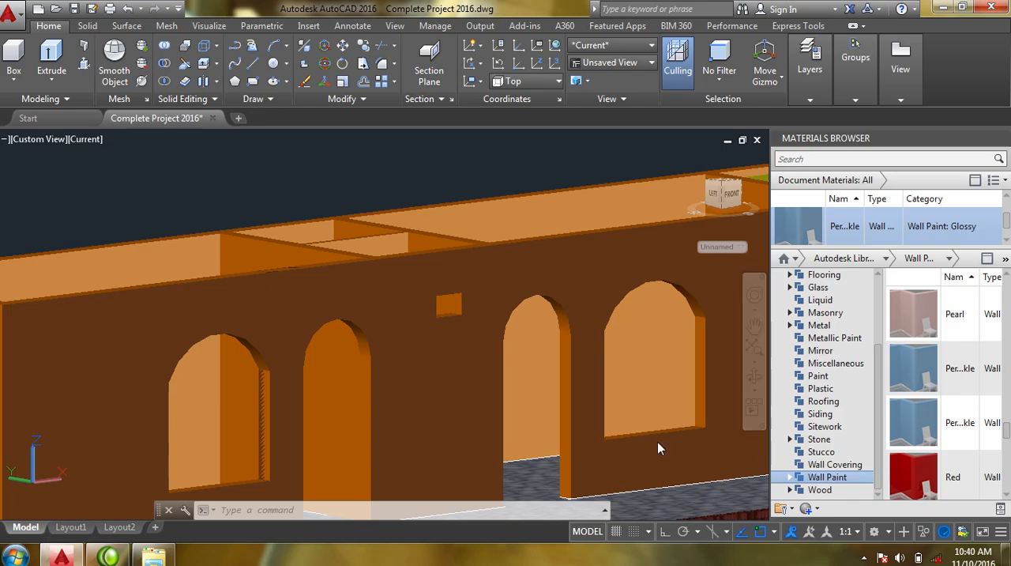
- Limit subobject selection to faces and select the outer face of the front wall with its arched openings
{"action": "left_click", "coordinate": [754, 377]}
{"action": "left_click_drag", "start_coordinate": [623, 378], "coordinate": [585, 372]}
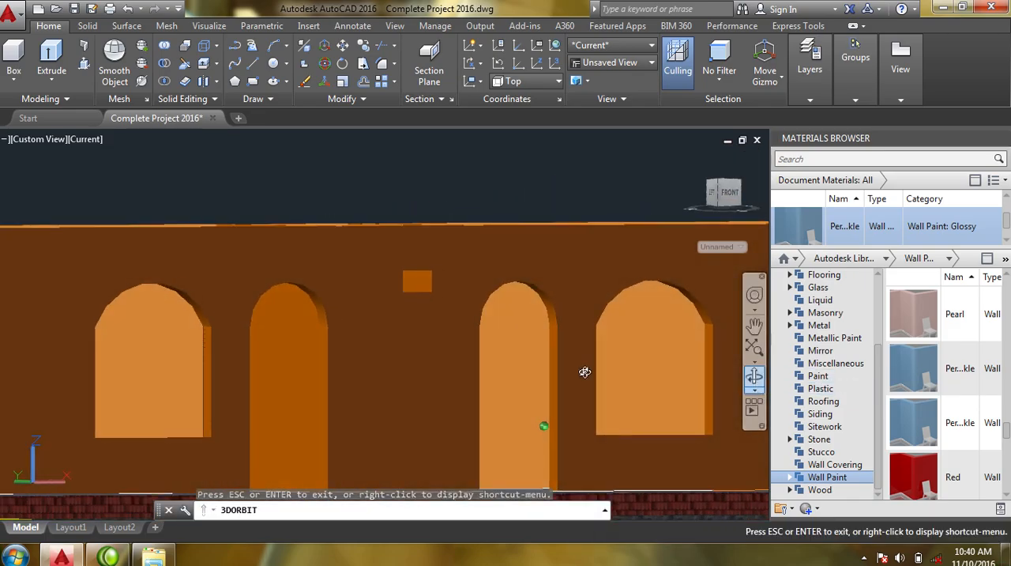
{"action": "key", "text": "Escape"}
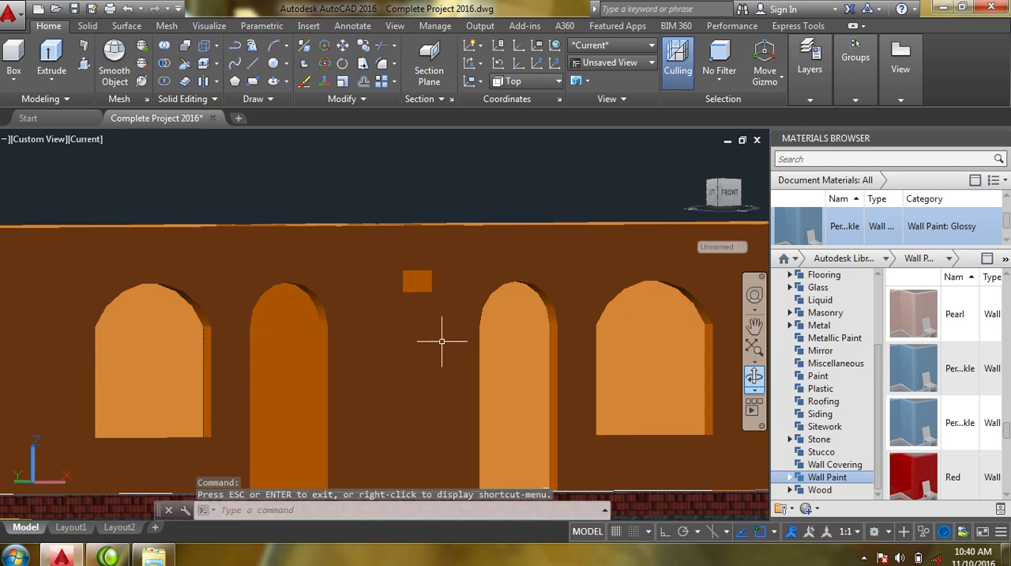
{"action": "right_click", "coordinate": [416, 342]}
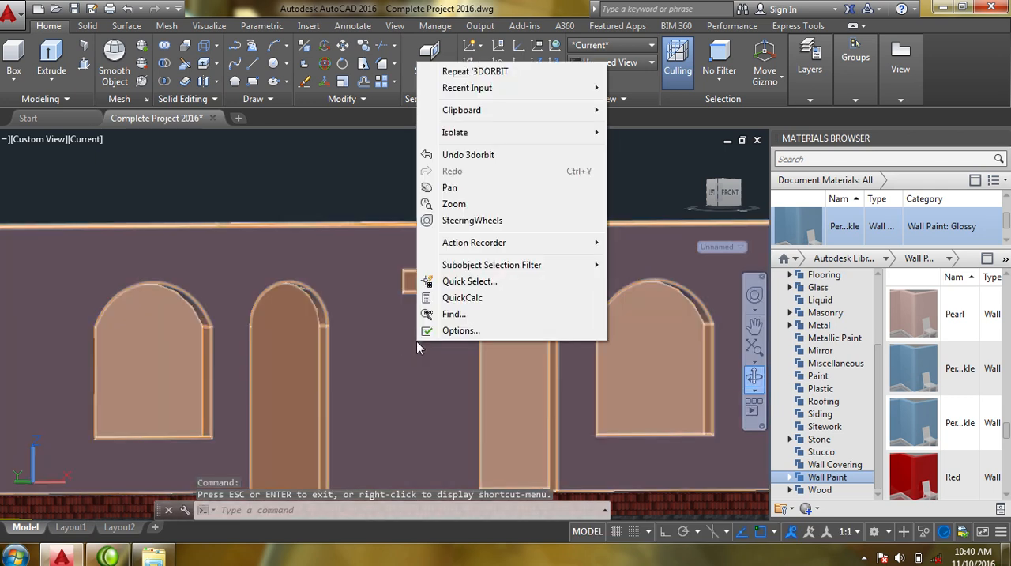
{"action": "mouse_move", "coordinate": [550, 271]}
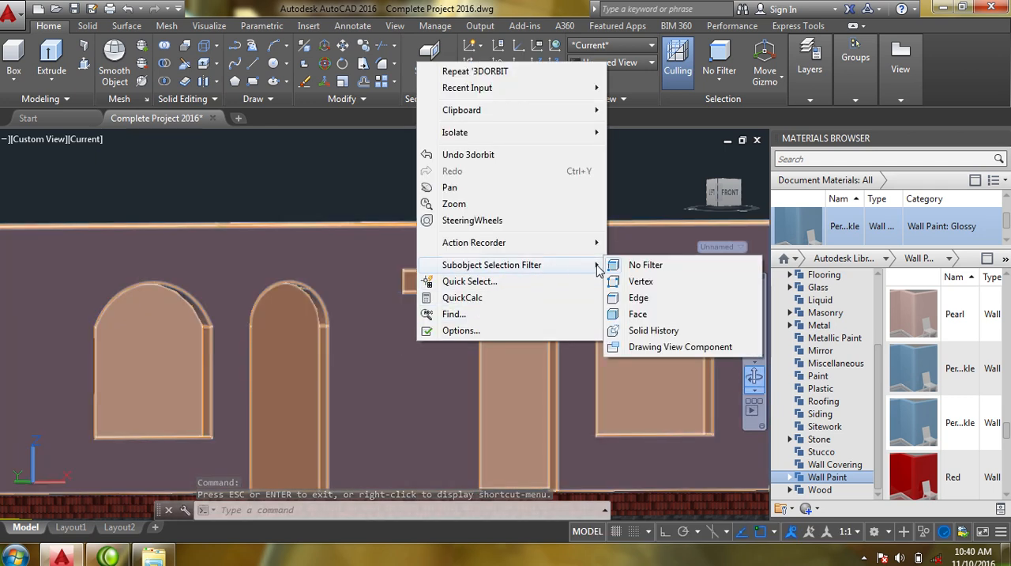
{"action": "left_click", "coordinate": [652, 313]}
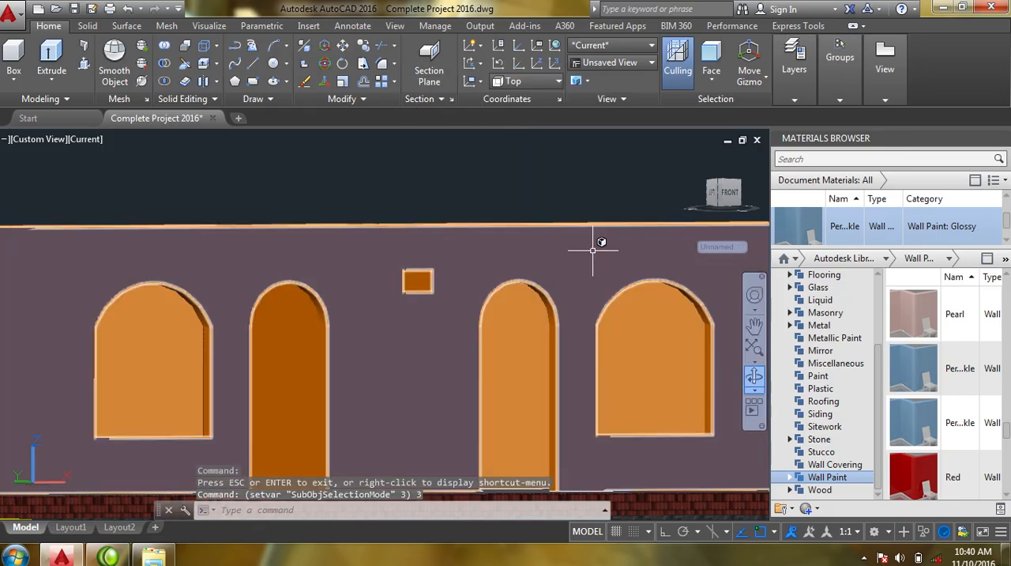
{"action": "left_click", "coordinate": [592, 250]}
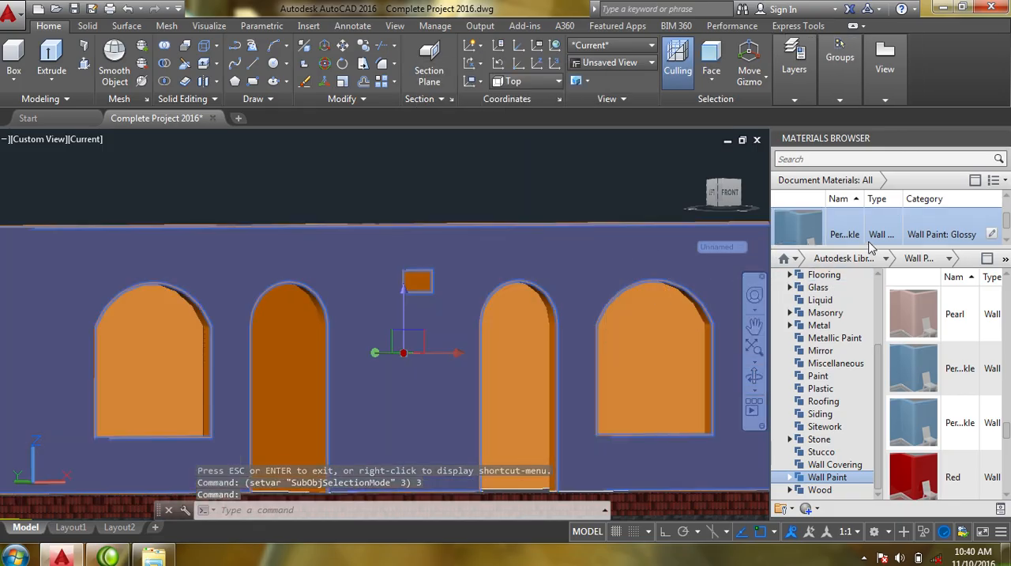
- Assign the blue Wall Paint: Glossy material from the document materials to the selected front wall face
{"action": "right_click", "coordinate": [800, 225]}
{"action": "left_click", "coordinate": [815, 228]}
{"action": "scroll", "coordinate": [580, 316], "scroll_direction": "down", "scroll_amount": 6}
{"action": "middle_click_drag", "start_coordinate": [576, 327], "coordinate": [451, 383]}
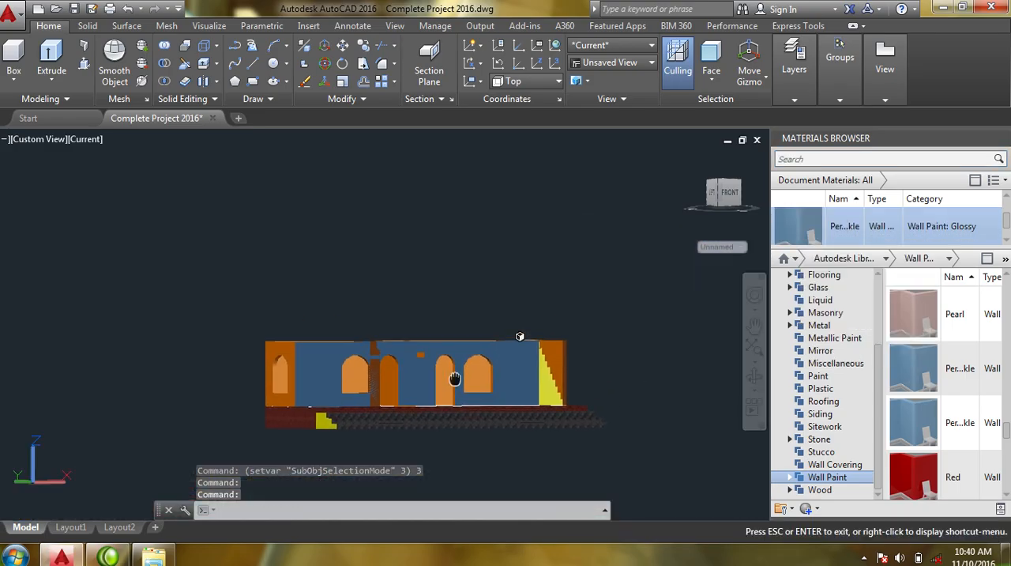
- Try to delete the overlapping vertical strip between the arched window and doorway of the front wall
{"action": "left_click", "coordinate": [753, 379]}
{"action": "left_click_drag", "start_coordinate": [561, 386], "coordinate": [594, 416]}
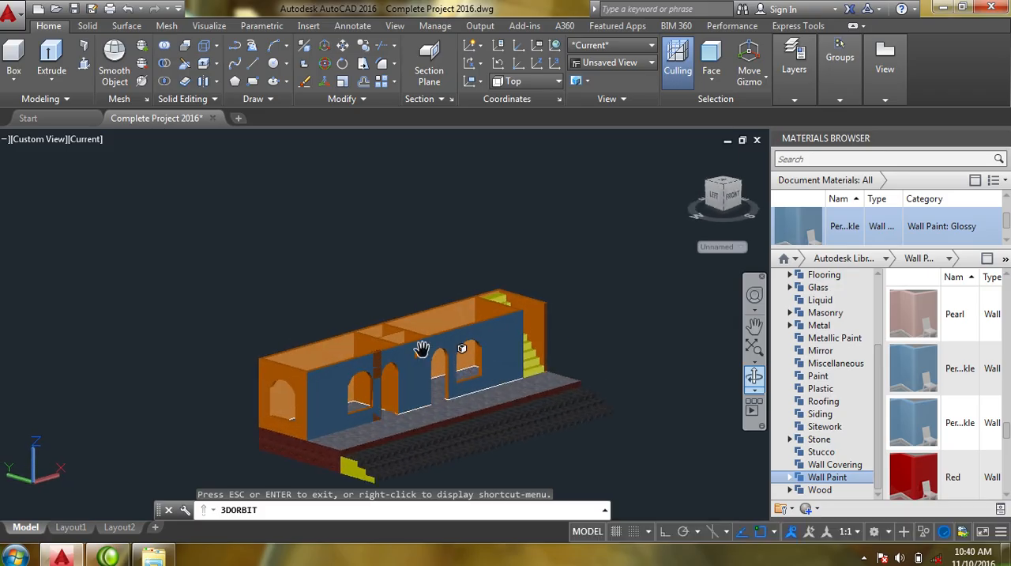
{"action": "middle_click_drag", "start_coordinate": [425, 349], "coordinate": [541, 326]}
{"action": "scroll", "coordinate": [496, 340], "scroll_direction": "up", "scroll_amount": 4}
{"action": "scroll", "coordinate": [501, 358], "scroll_direction": "up", "scroll_amount": 2}
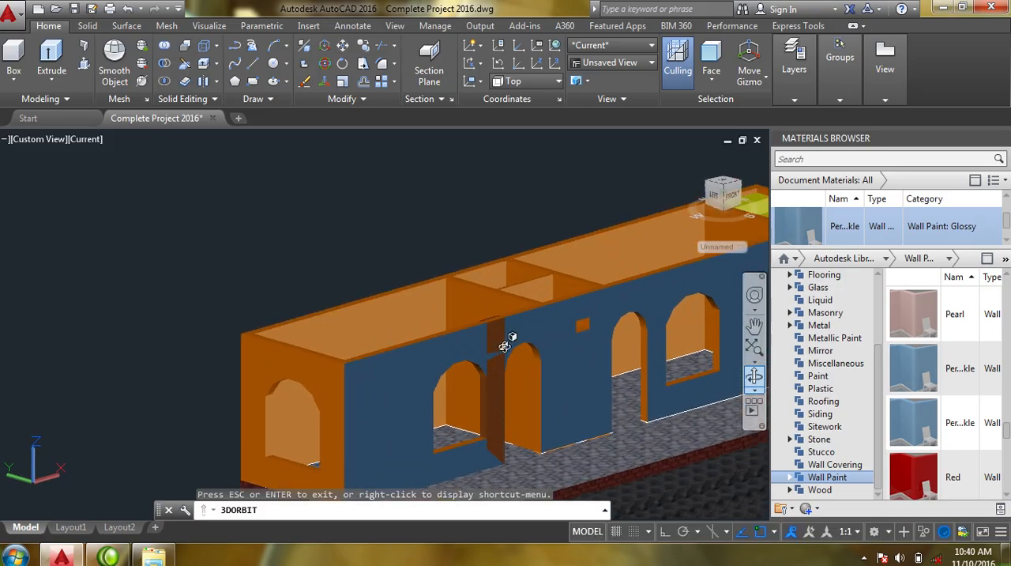
{"action": "key", "text": "Escape"}
{"action": "scroll", "coordinate": [482, 322], "scroll_direction": "up", "scroll_amount": 5}
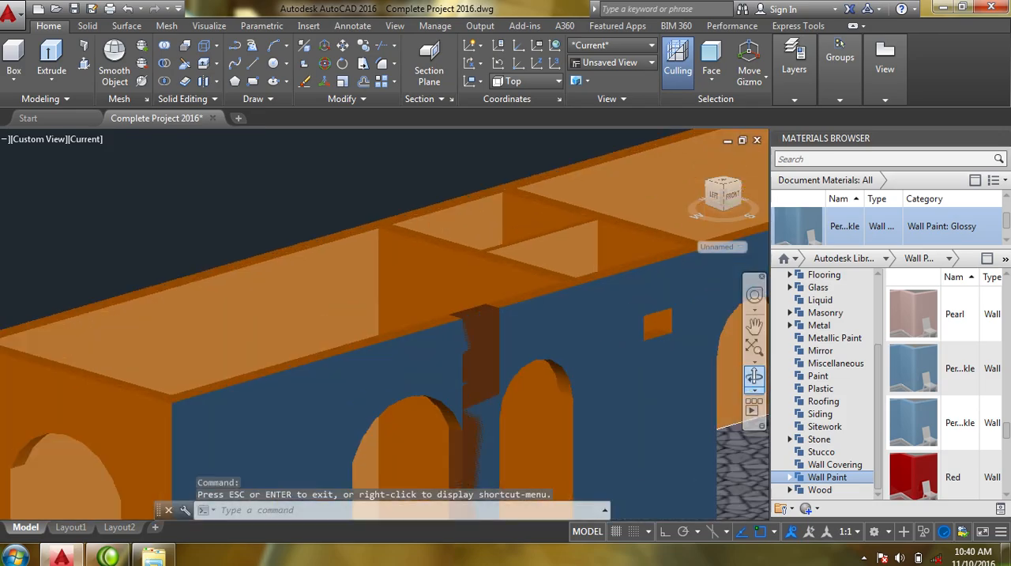
{"action": "left_click", "coordinate": [474, 309]}
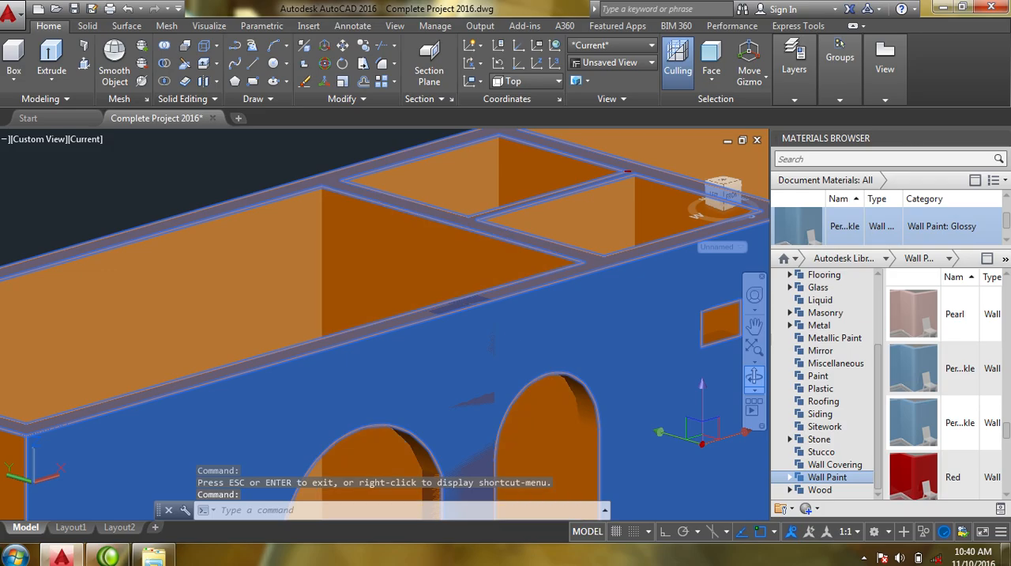
{"action": "scroll", "coordinate": [526, 384], "scroll_direction": "up", "scroll_amount": 3}
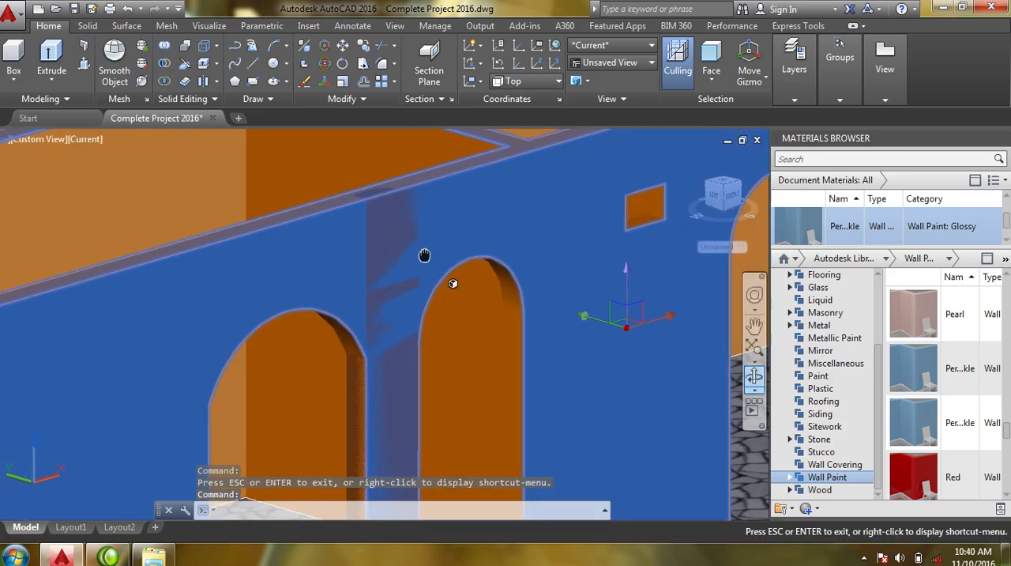
{"action": "left_click", "coordinate": [395, 197]}
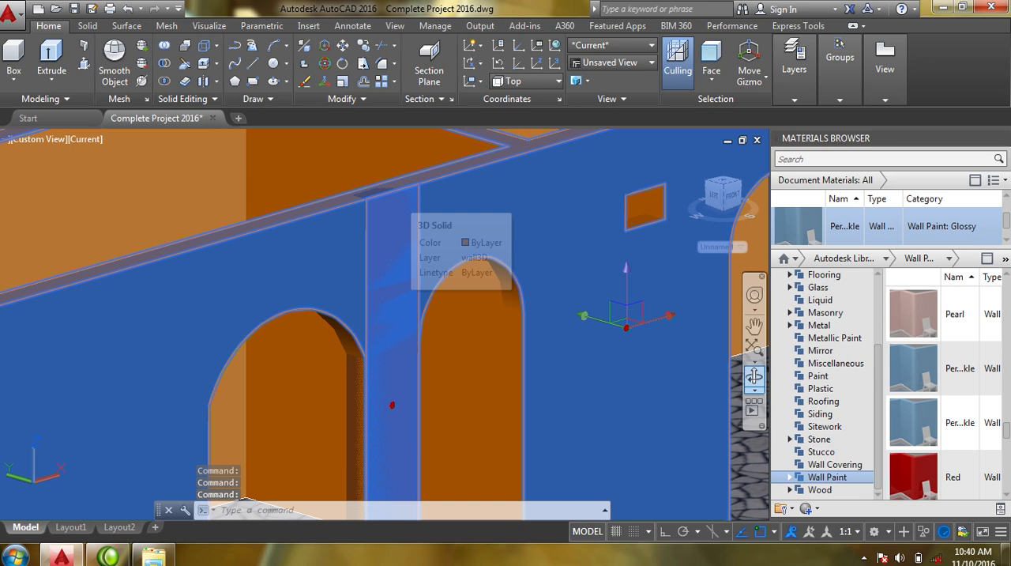
{"action": "key", "text": "Delete"}
{"action": "key", "text": "Escape"}
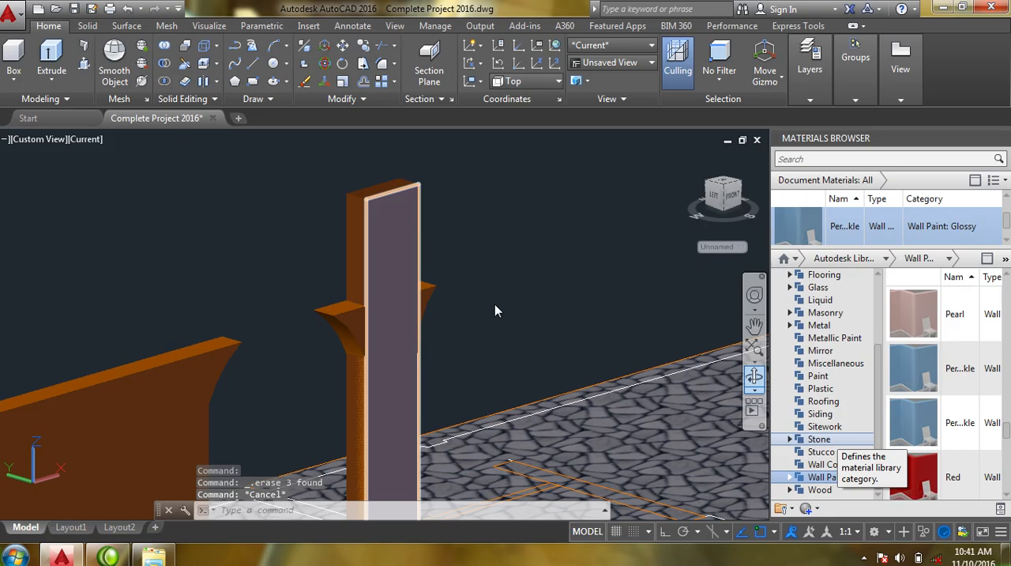
- Undo the last erase and decline saving the changes to the recovery file
{"action": "key", "text": "ctrl+z"}
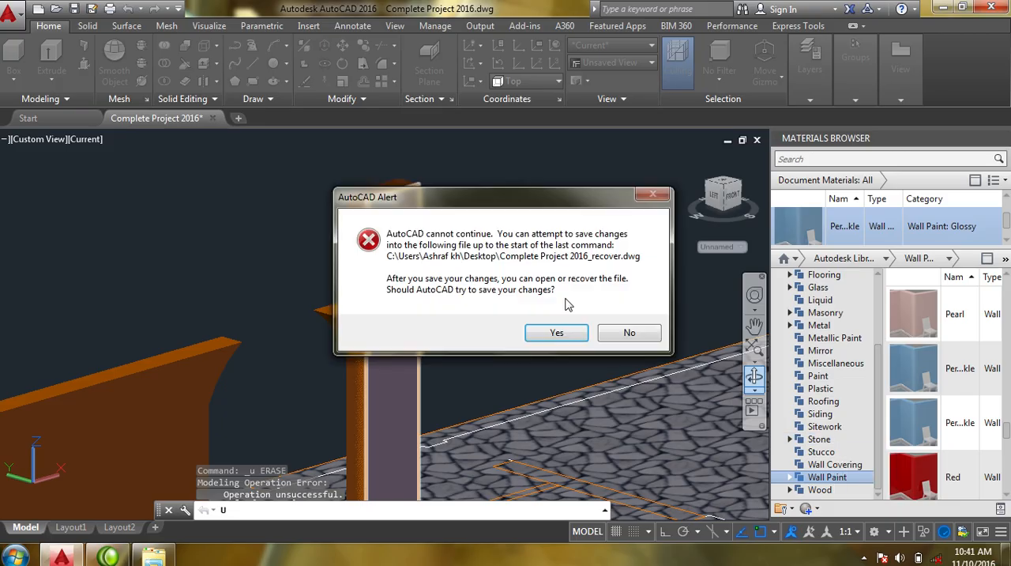
{"action": "left_click", "coordinate": [628, 332]}
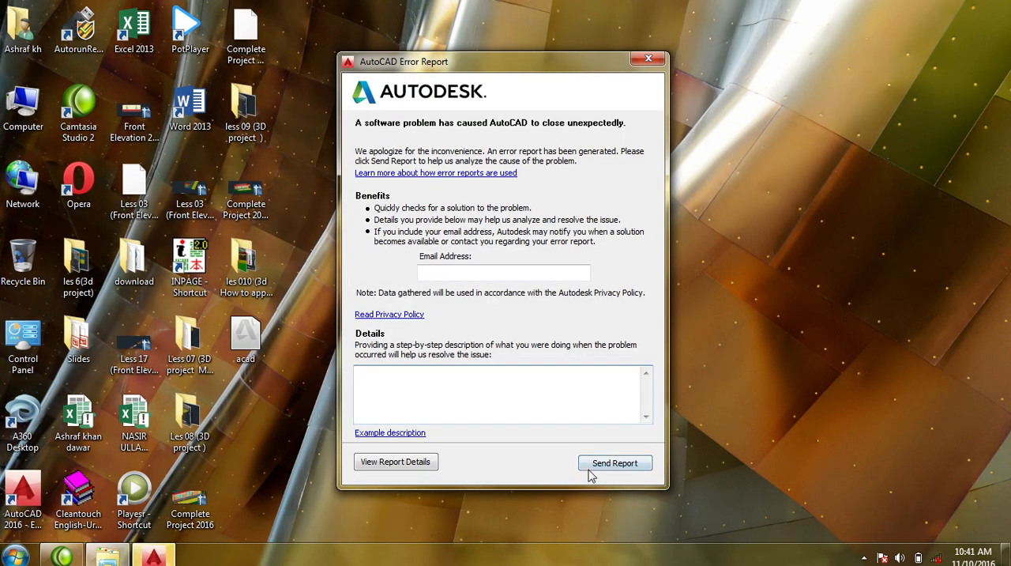
{"action": "left_click", "coordinate": [863, 558]}
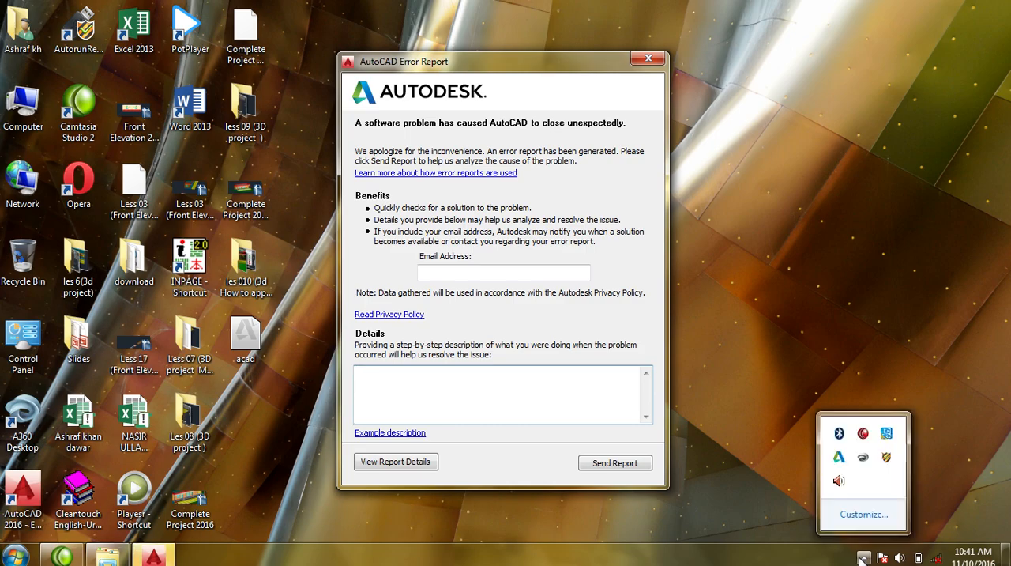
{"action": "right_click", "coordinate": [866, 432]}
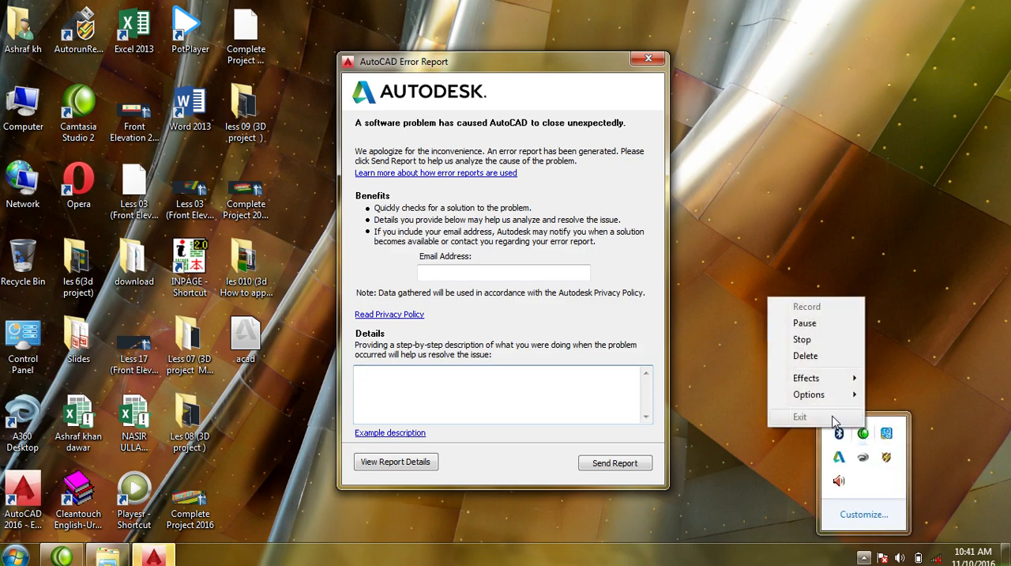